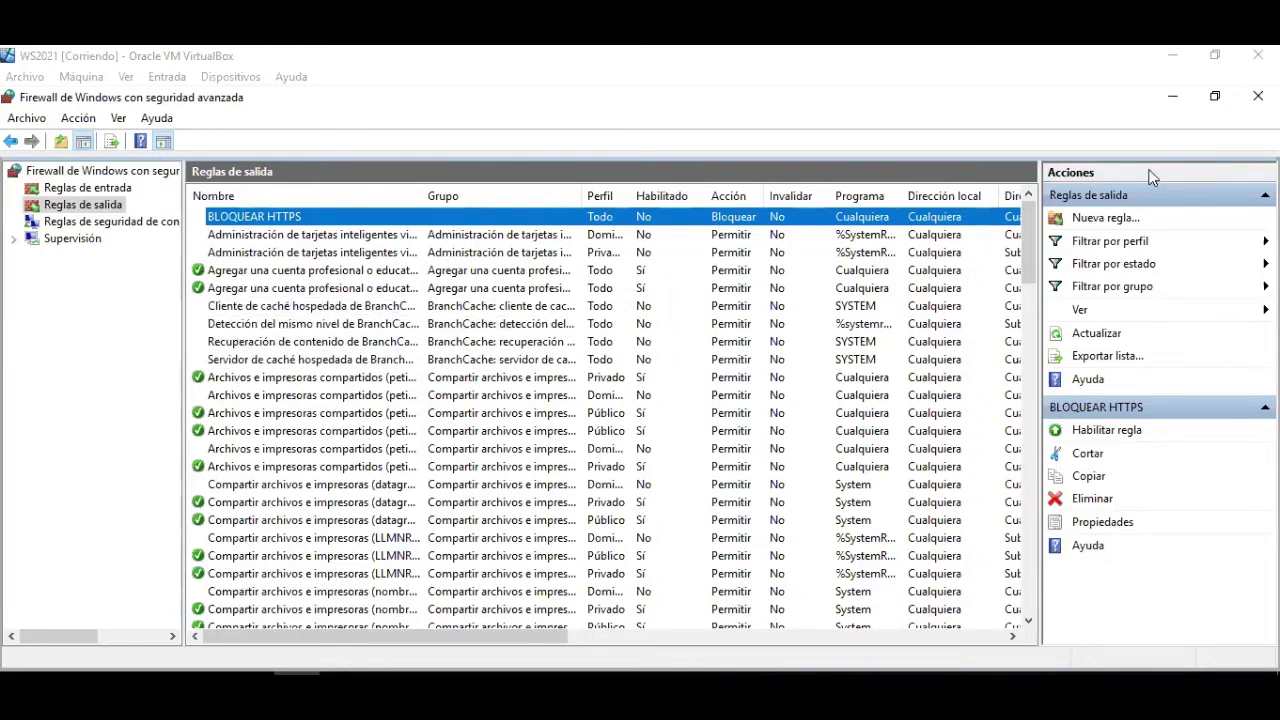
Close the current firewall console and reopen Firewall de Windows con seguridad avanzada from the server's administration tools in a maximized window.
left_click(1257, 97)
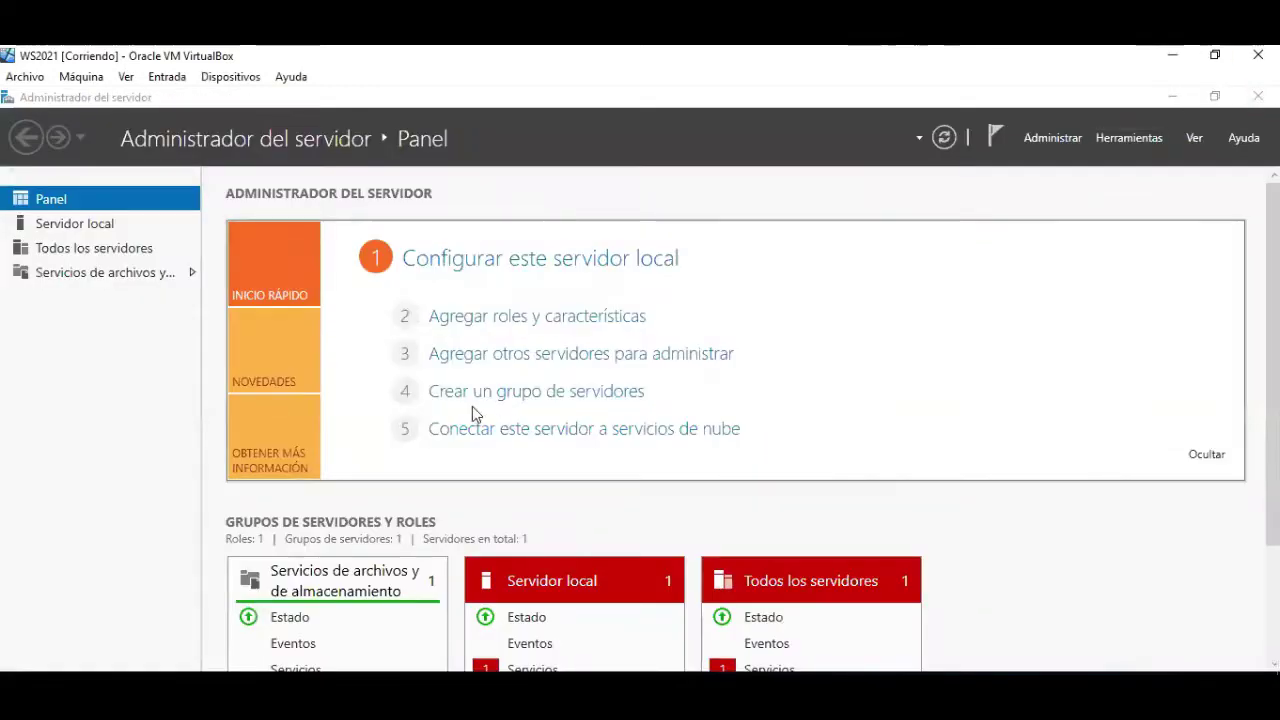
left_click(1127, 137)
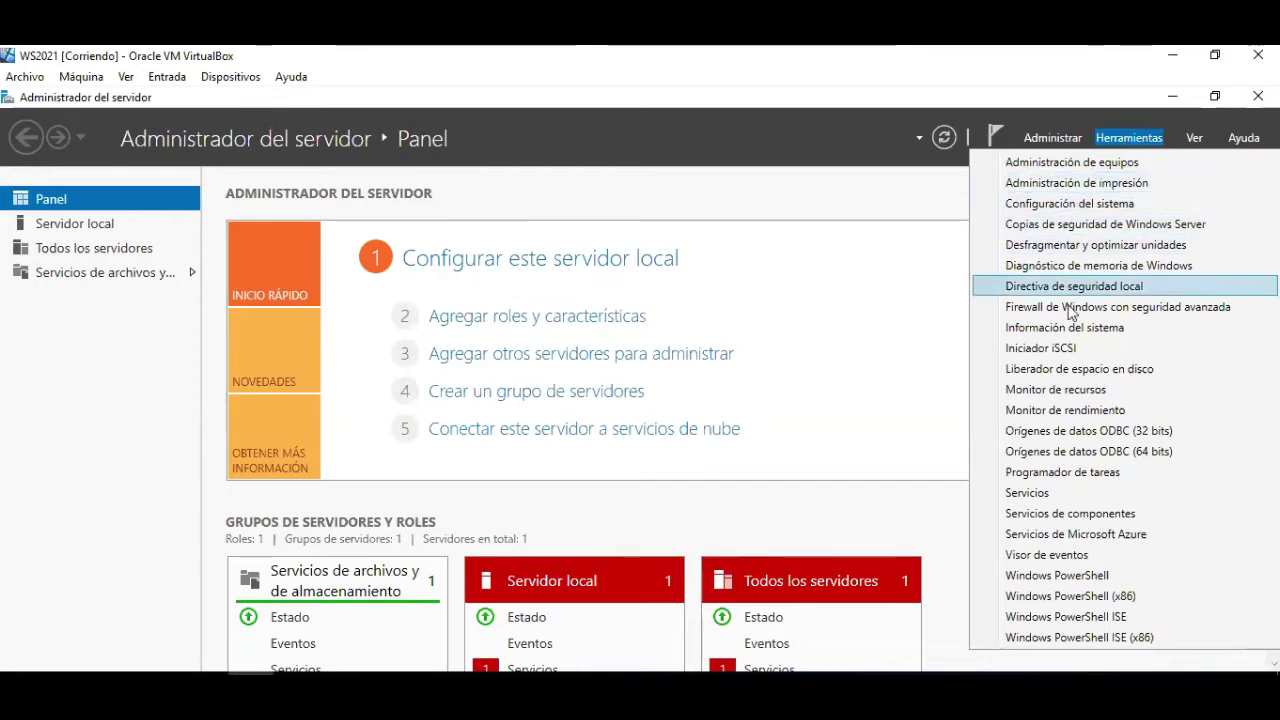
left_click(1087, 308)
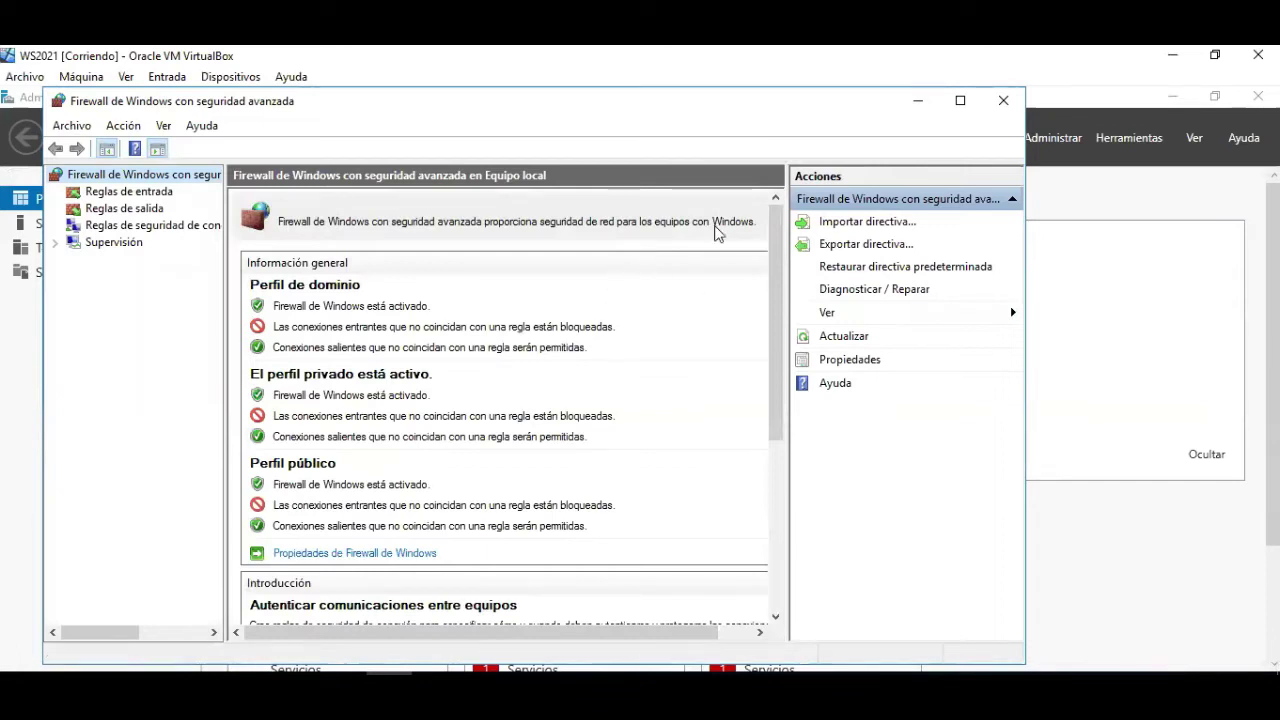
left_click(962, 102)
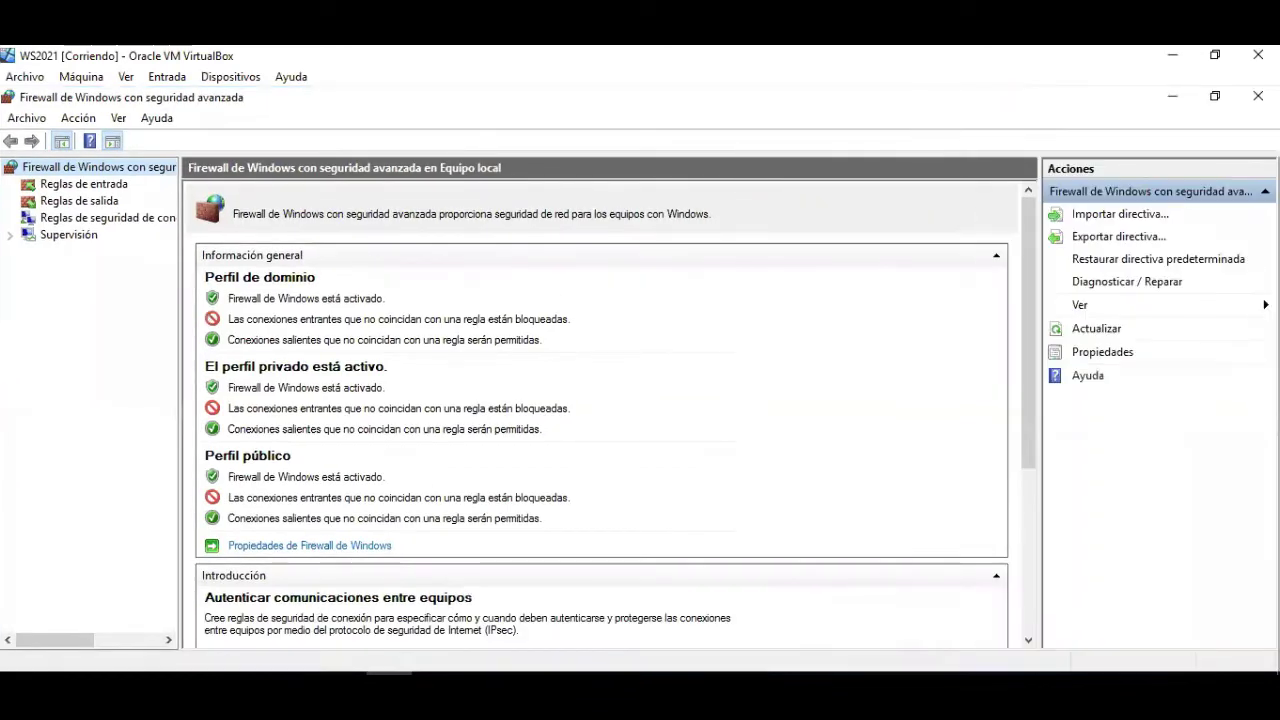
Search Windows for "fir", open the basic Firewall de Windows page to review its network status, and close it.
left_click(66, 689)
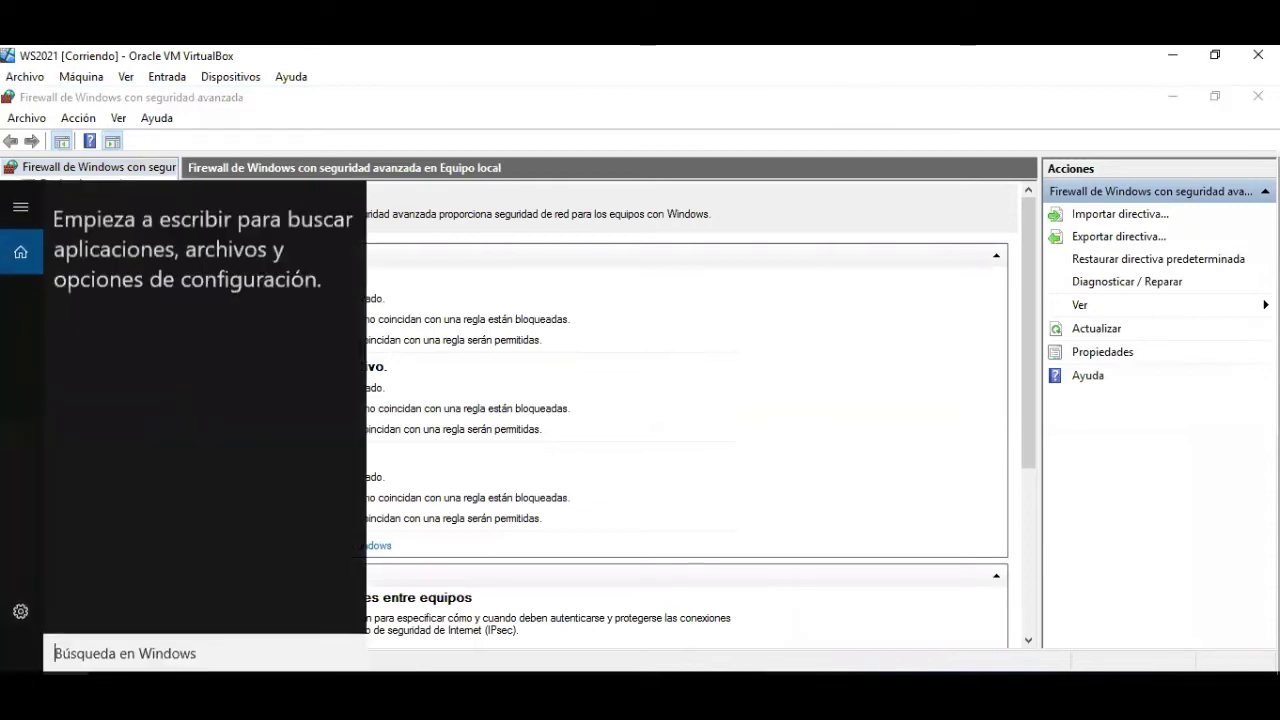
type("fir")
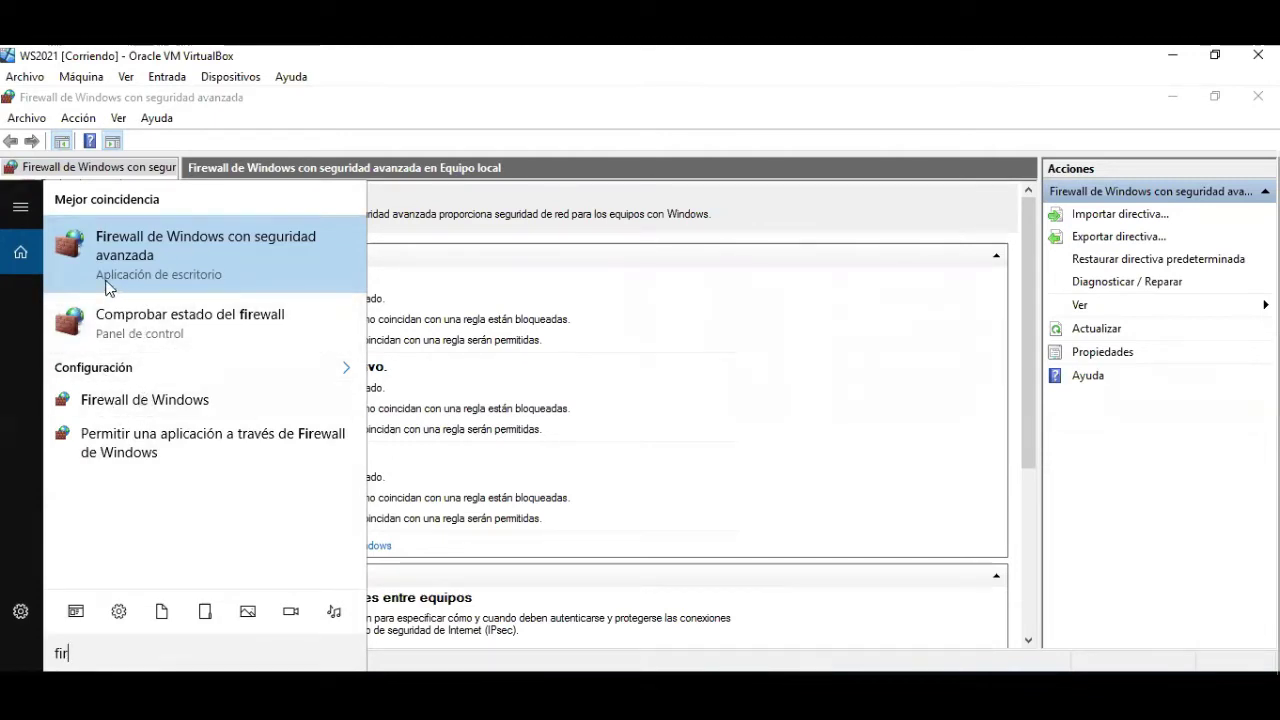
left_click(89, 400)
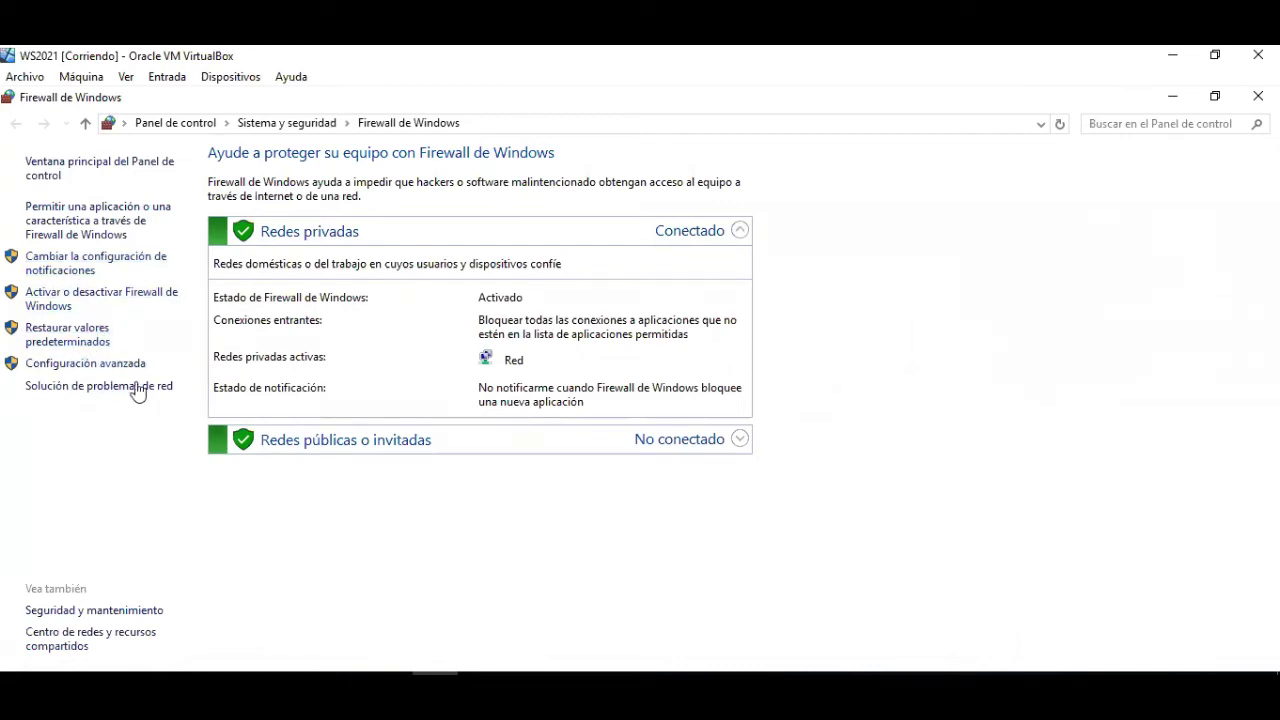
left_click(1258, 96)
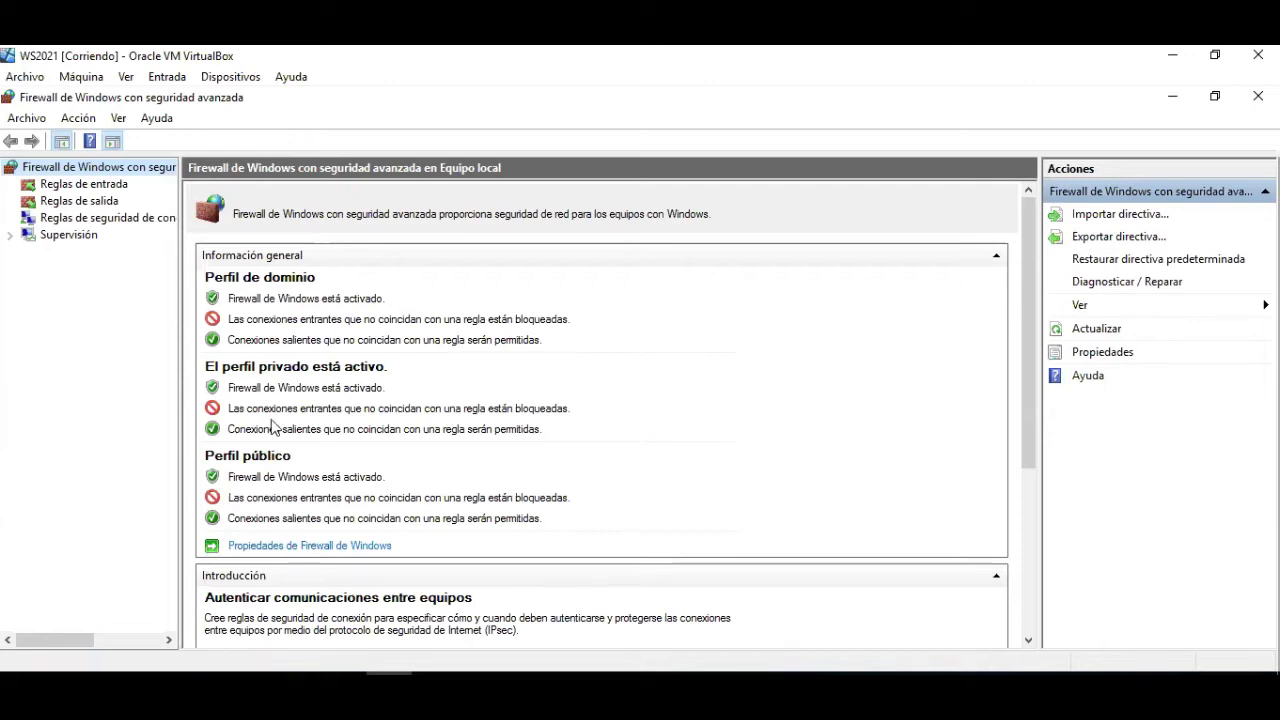
Examine the list of inbound rules and the actions offered for the BranchCache peer detection rule.
left_click(88, 186)
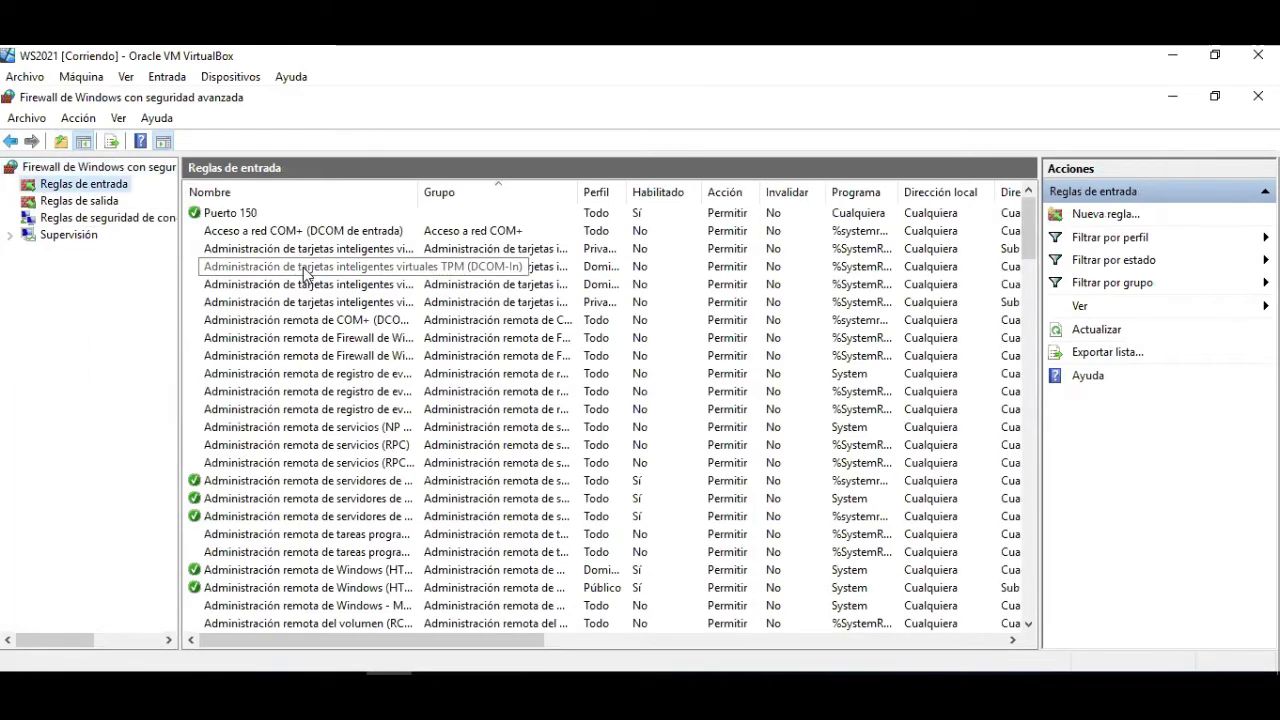
scroll(305, 273, "down", 6)
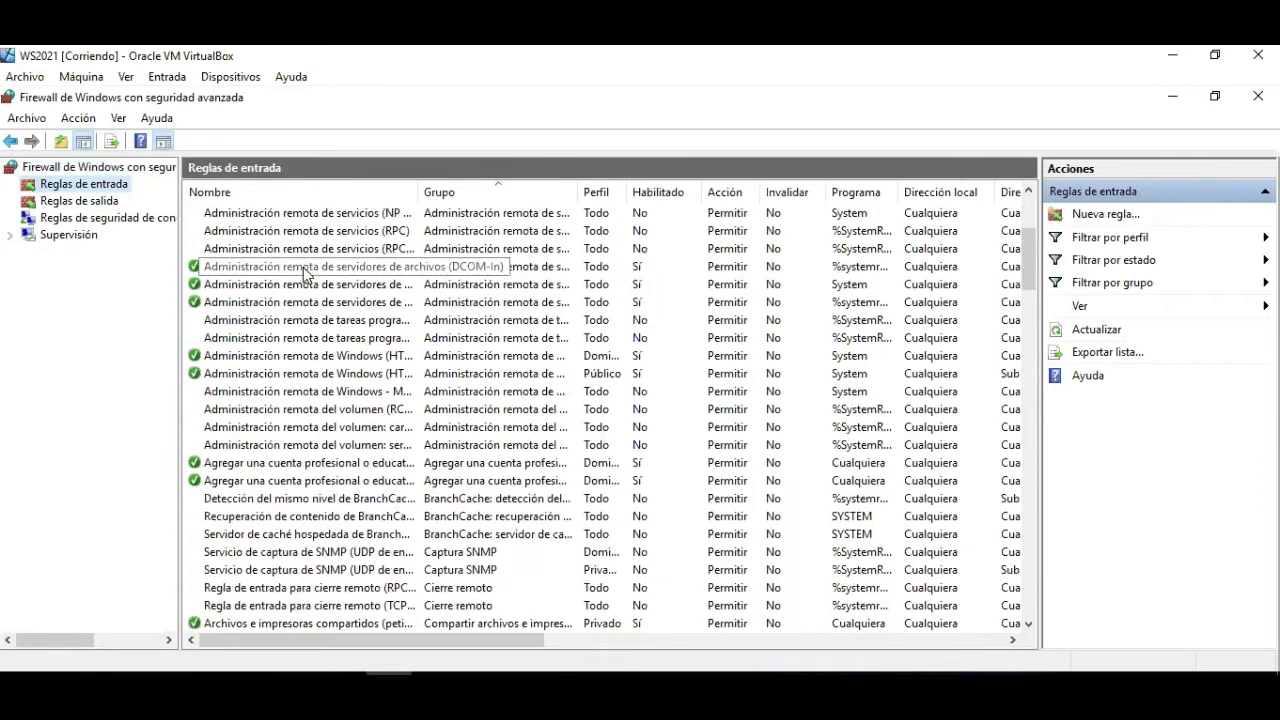
scroll(305, 273, "down", 10)
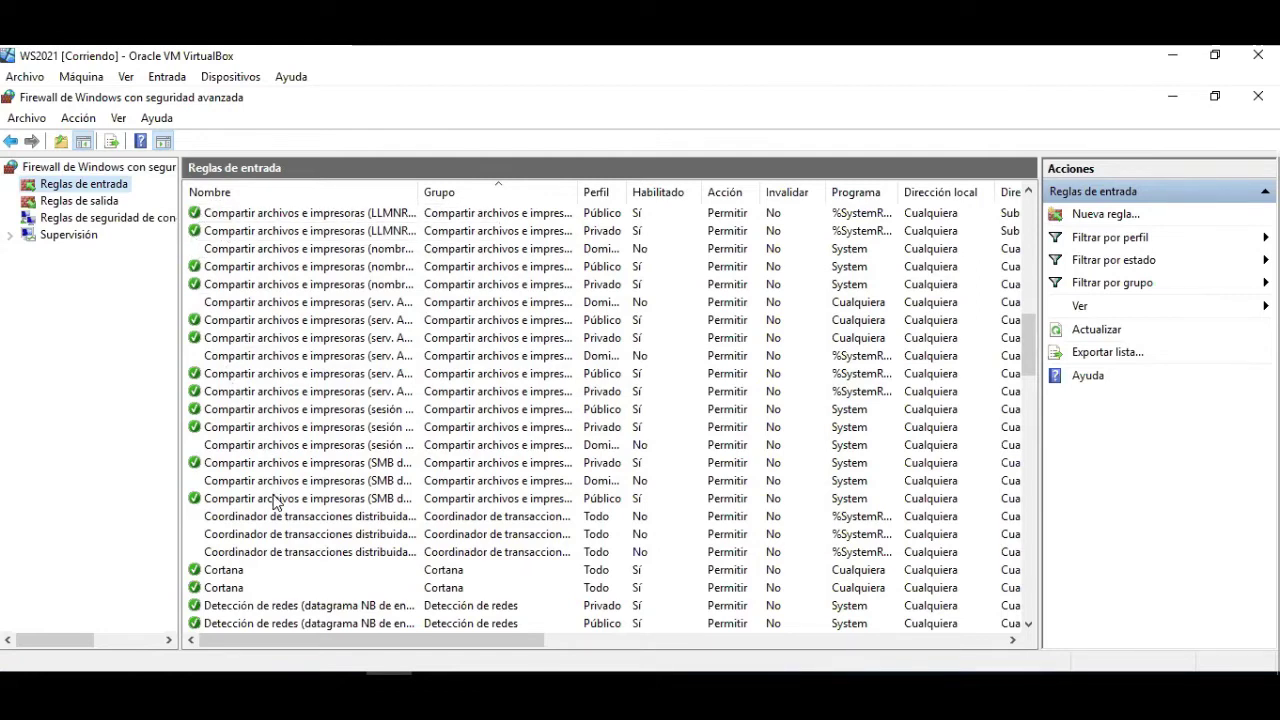
scroll(275, 500, "up", 10)
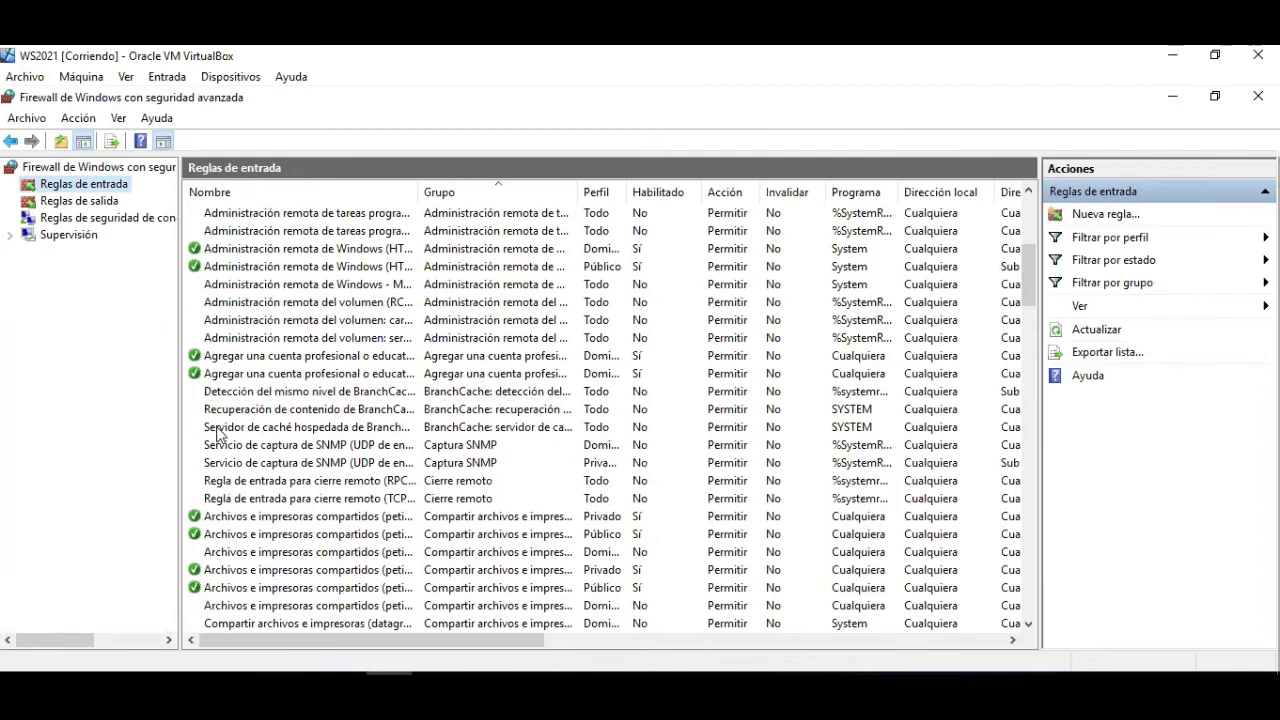
right_click(222, 400)
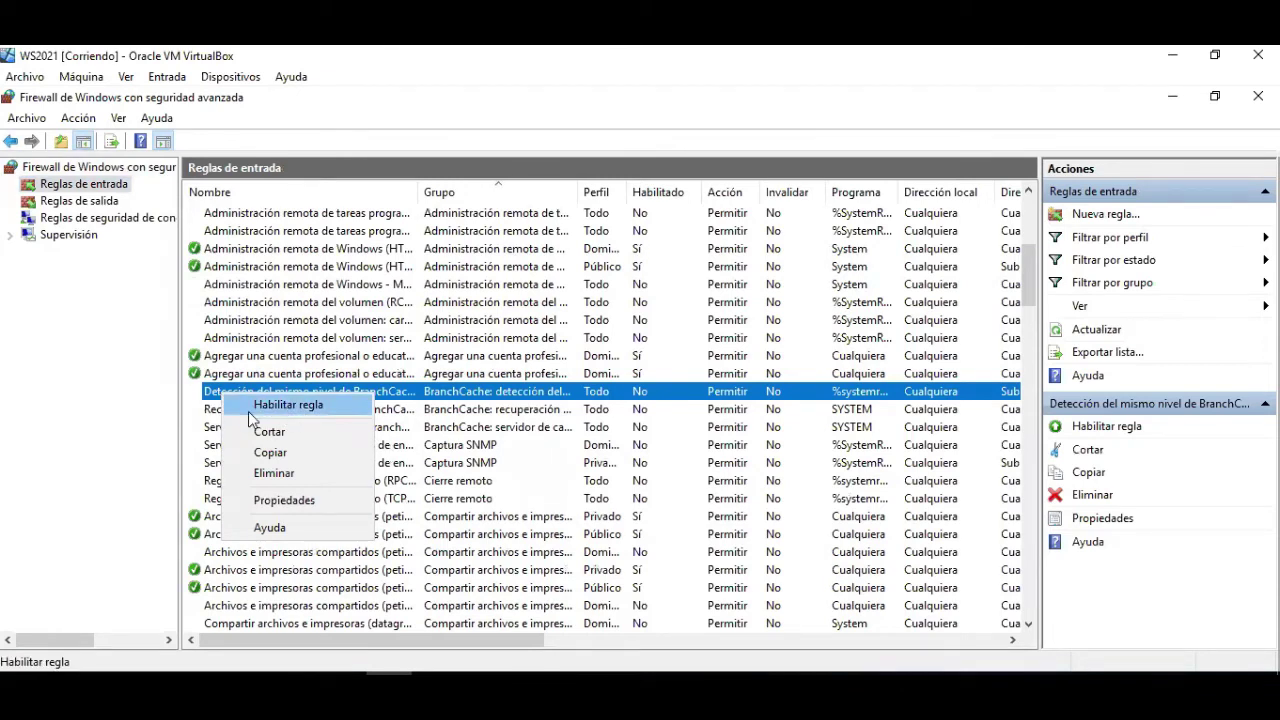
left_click(186, 444)
left_click(188, 444)
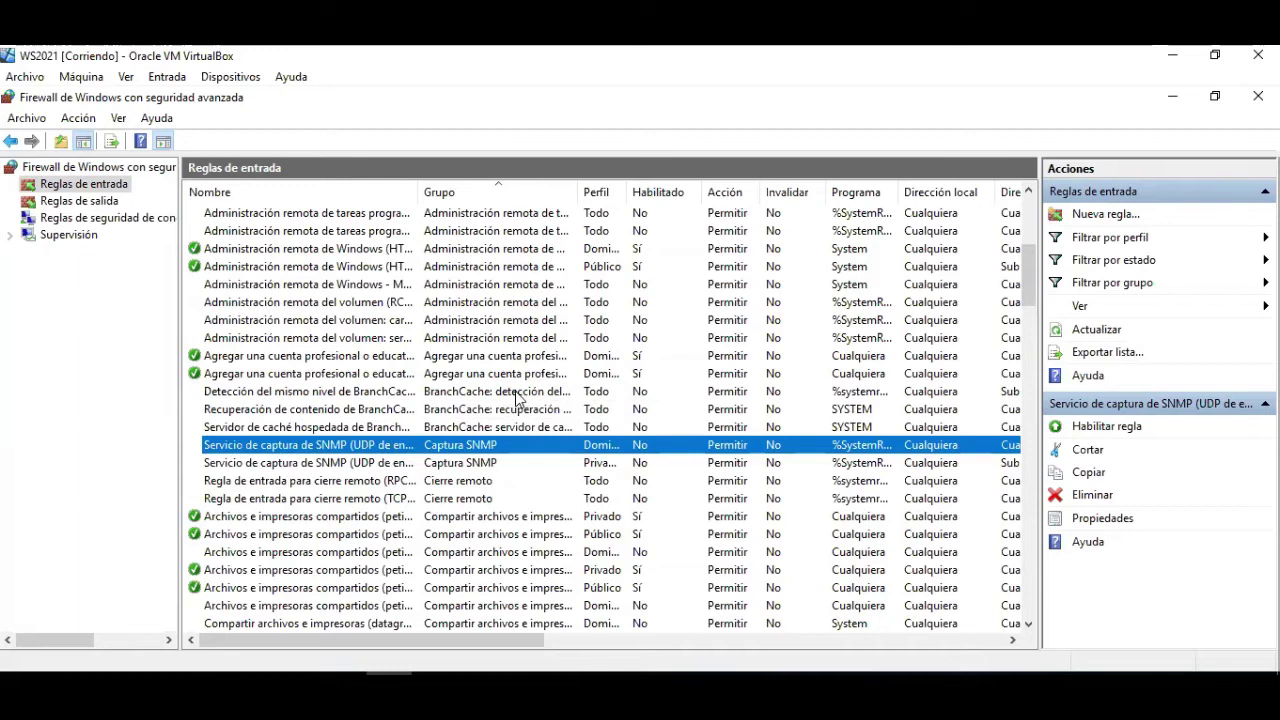
Find the inbound rule Monitor de eventos remotos (RPC) and open its properties.
left_click_drag(1031, 272, 1030, 600)
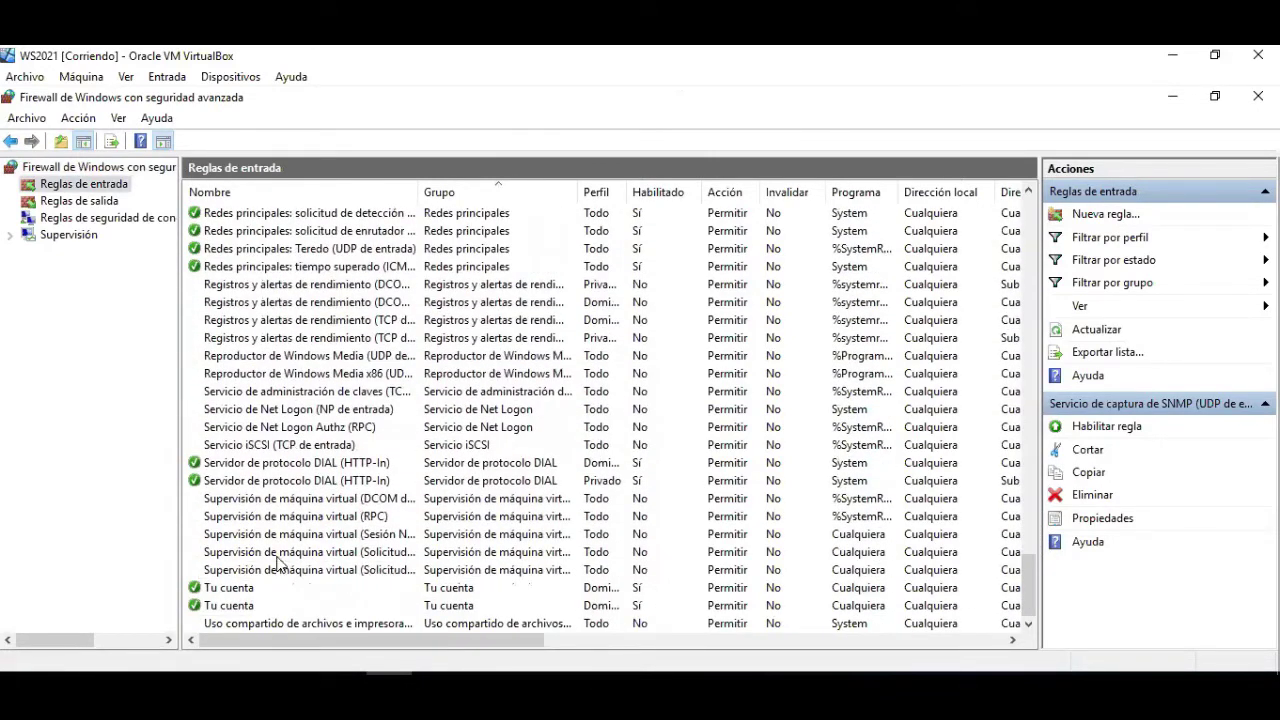
scroll(318, 552, "up", 3)
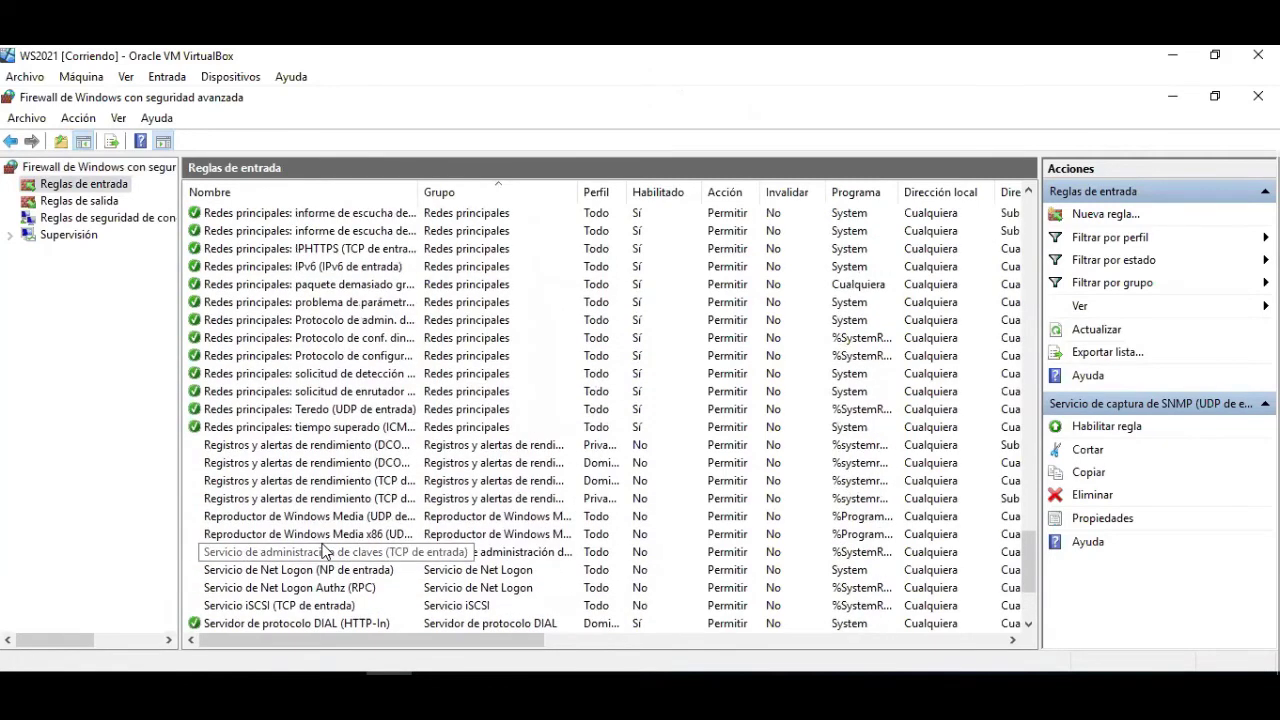
scroll(322, 552, "up", 7)
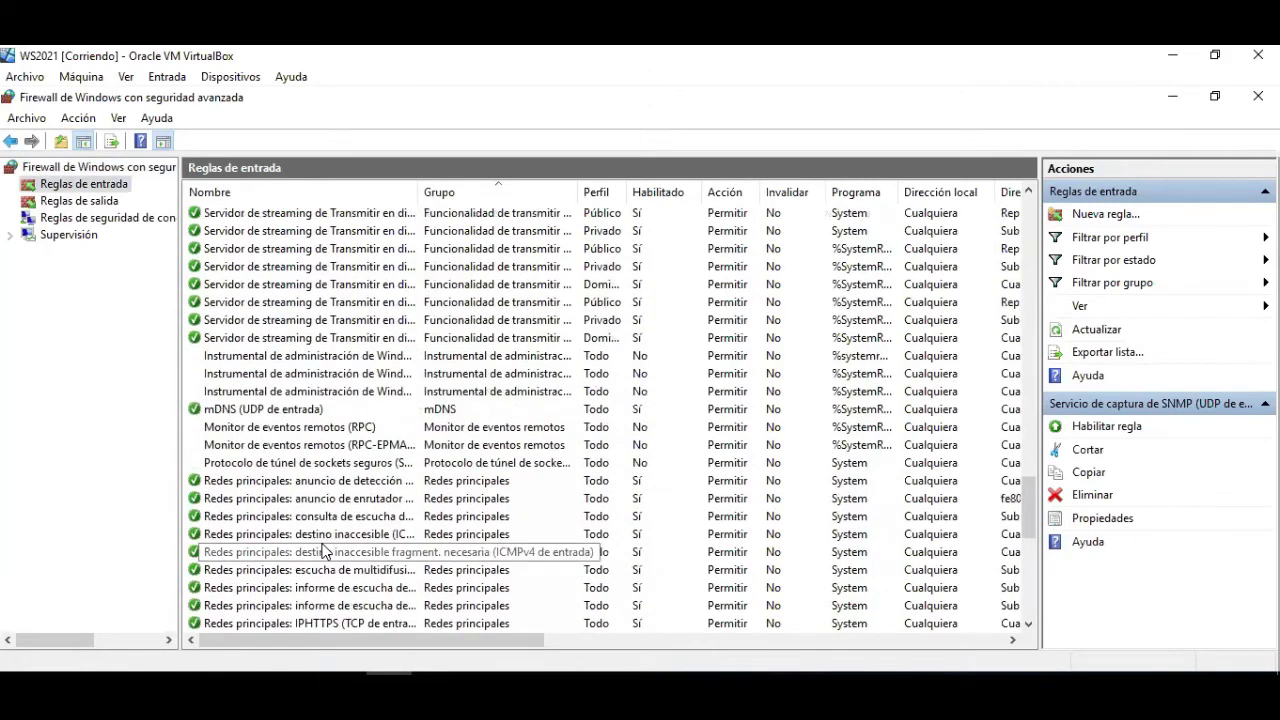
left_click(254, 430)
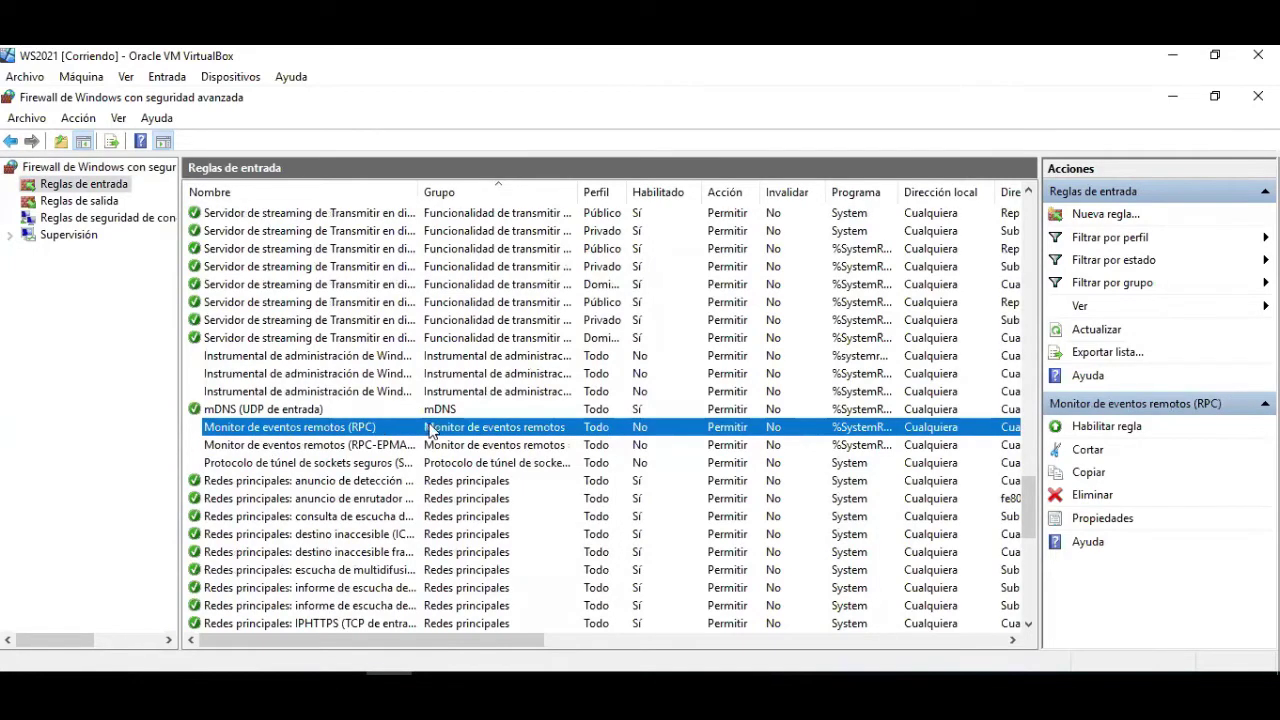
right_click(300, 437)
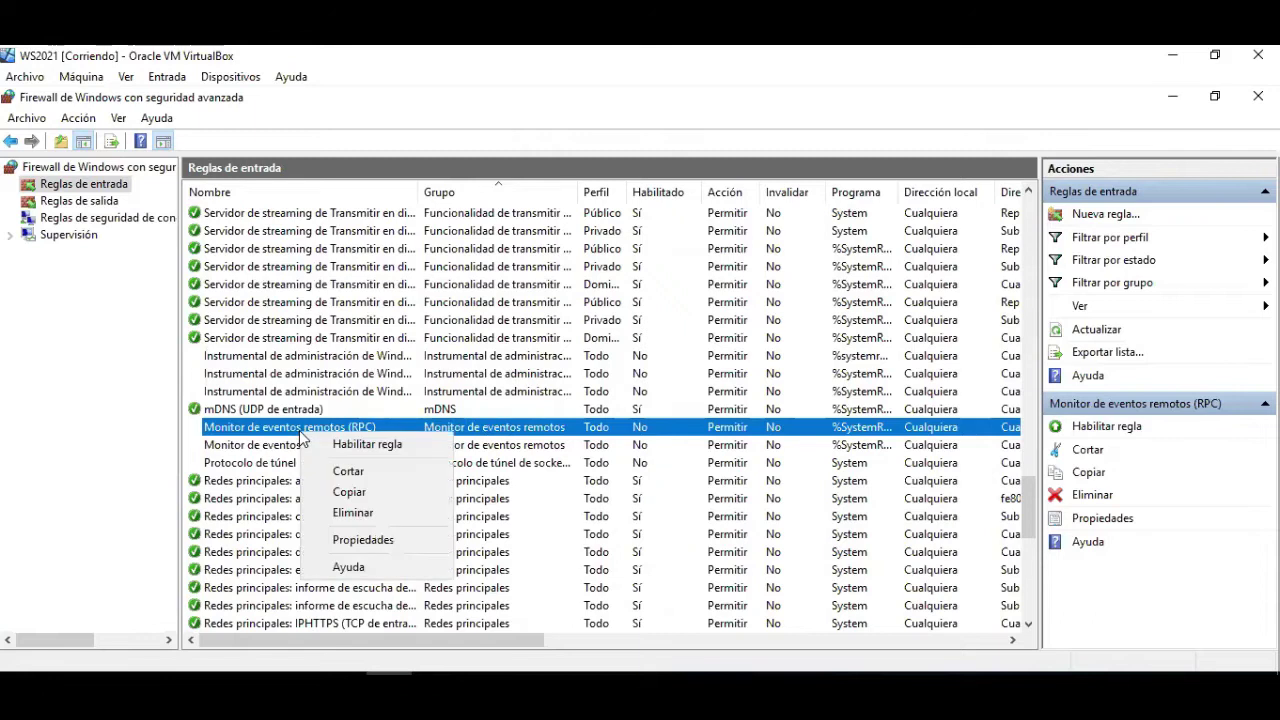
left_click(333, 545)
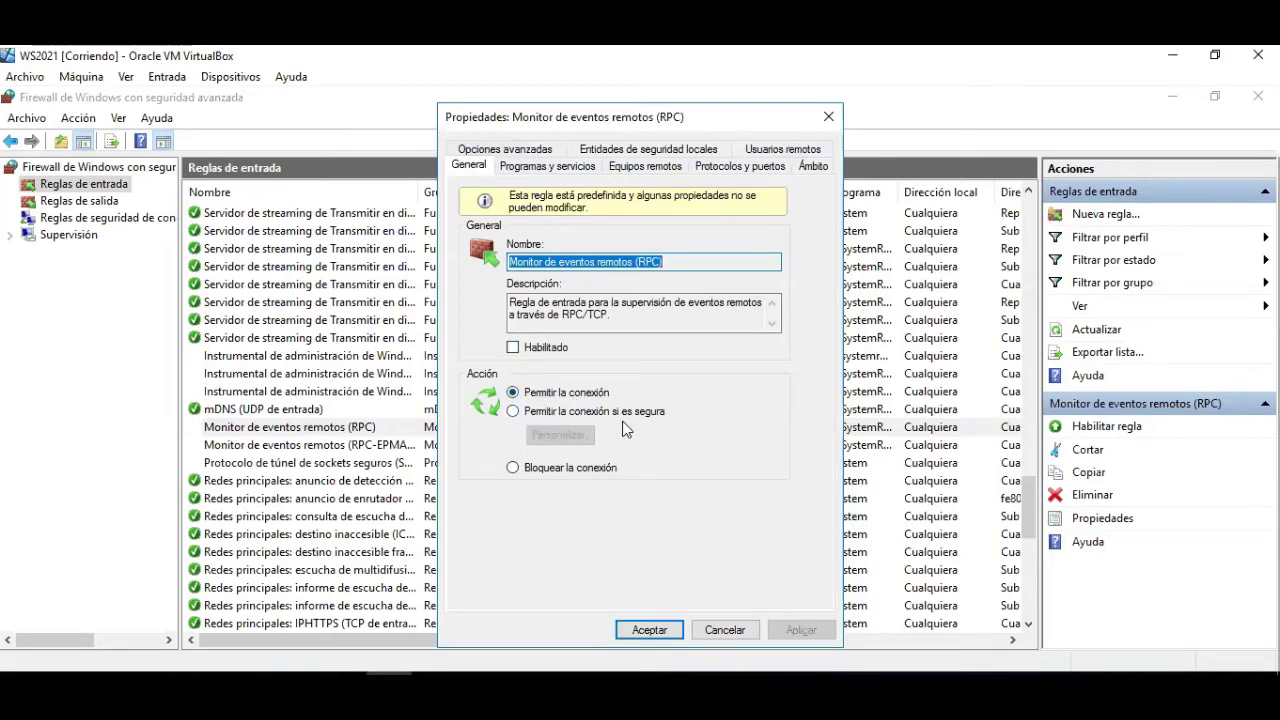
Set the rule's action to Permitir la conexión si es segura and review its customization options without changing them.
left_click(513, 412)
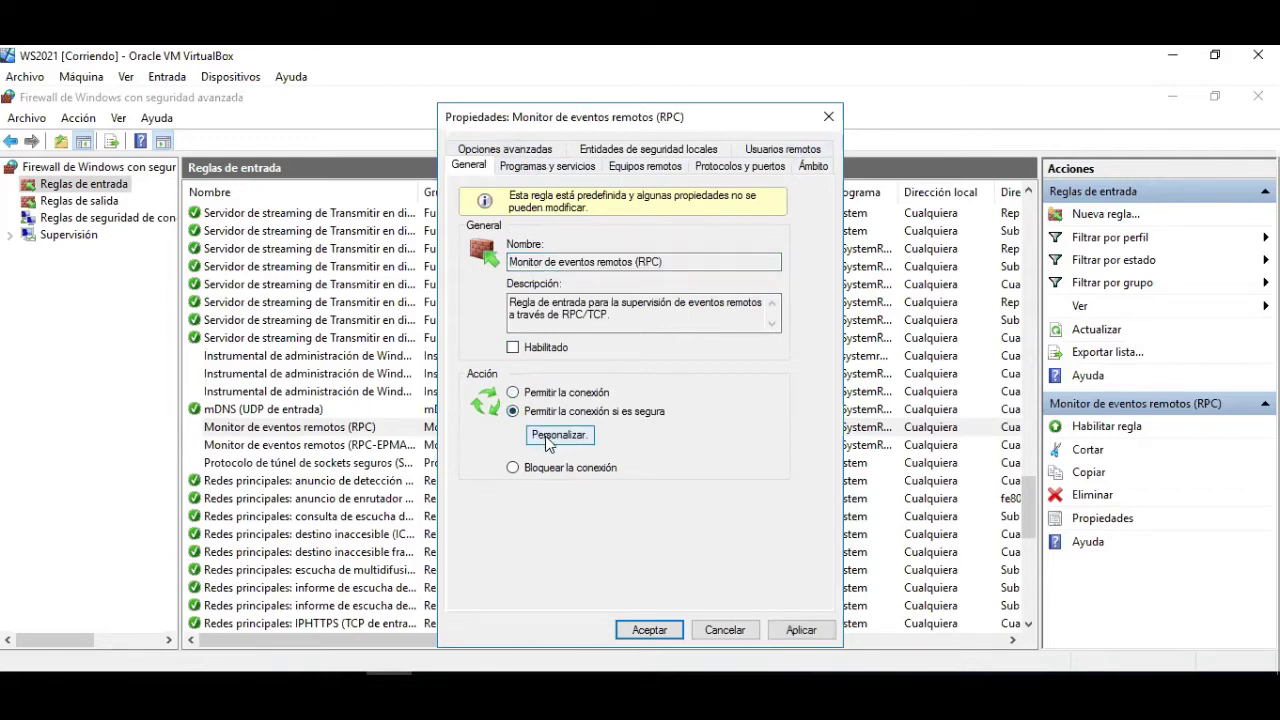
left_click(549, 437)
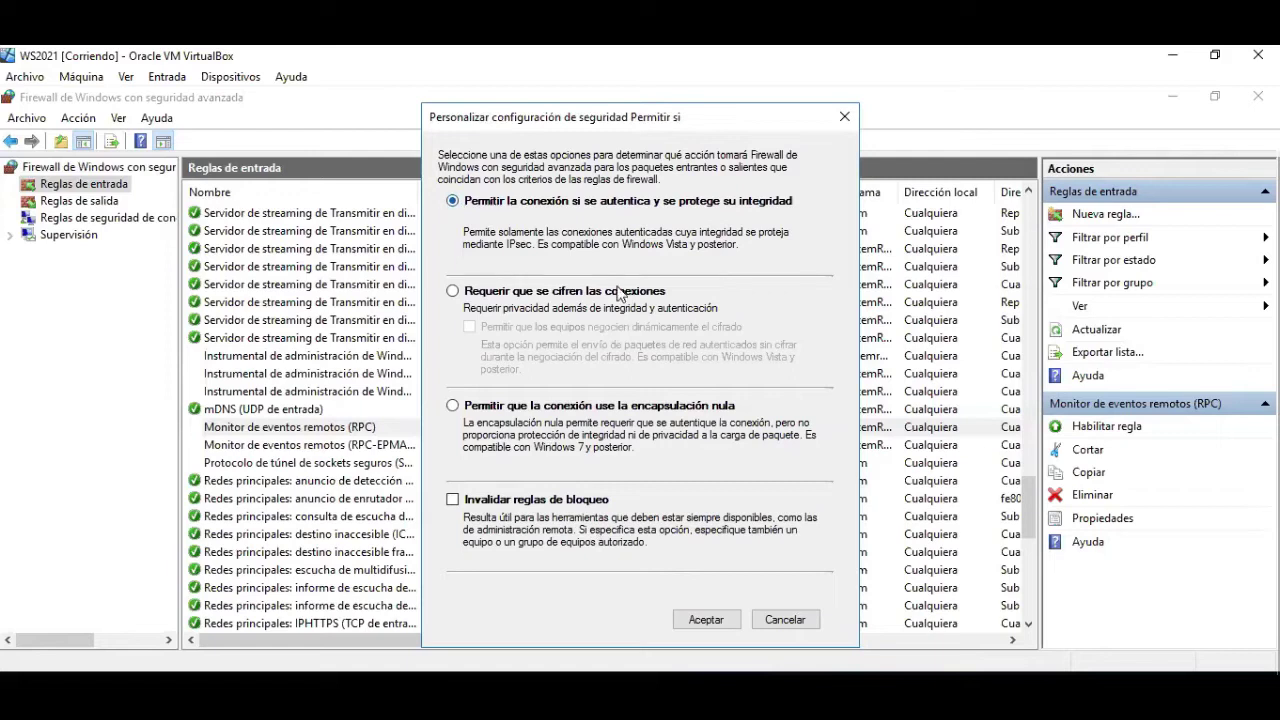
left_click(778, 618)
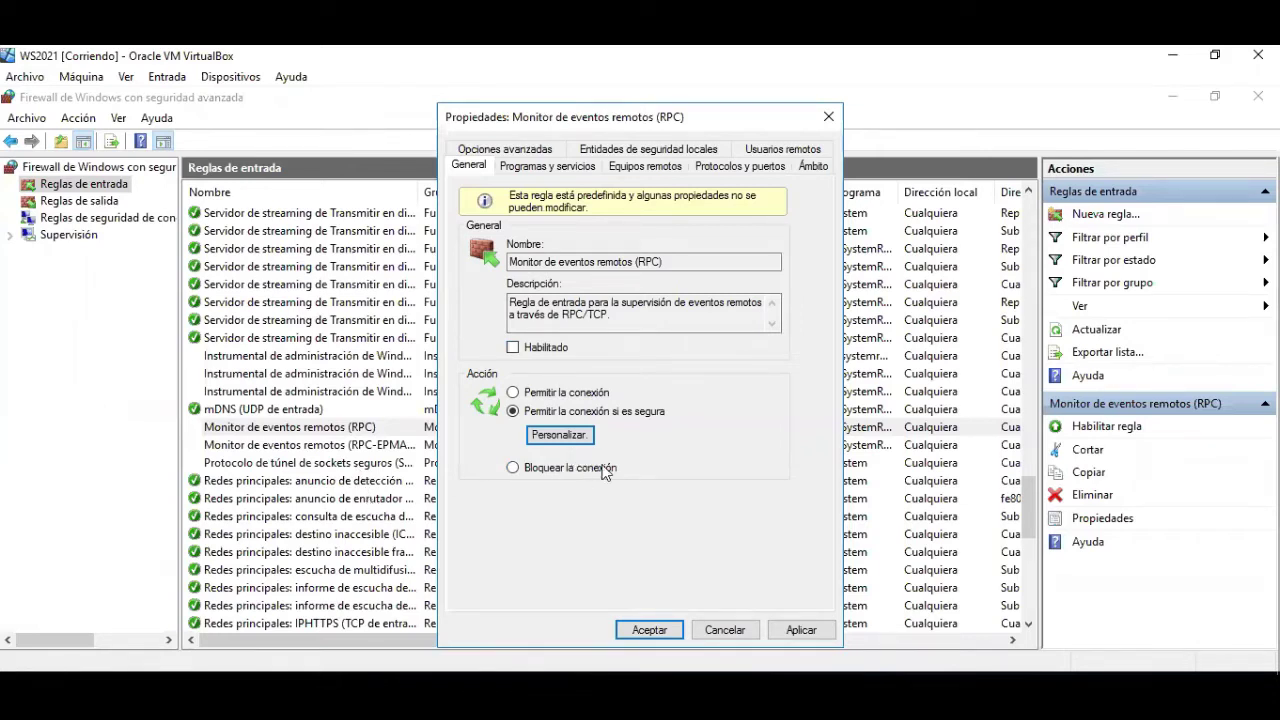
Compare the rule's general settings with its programs and services settings, and examine the service customization options.
left_click(544, 164)
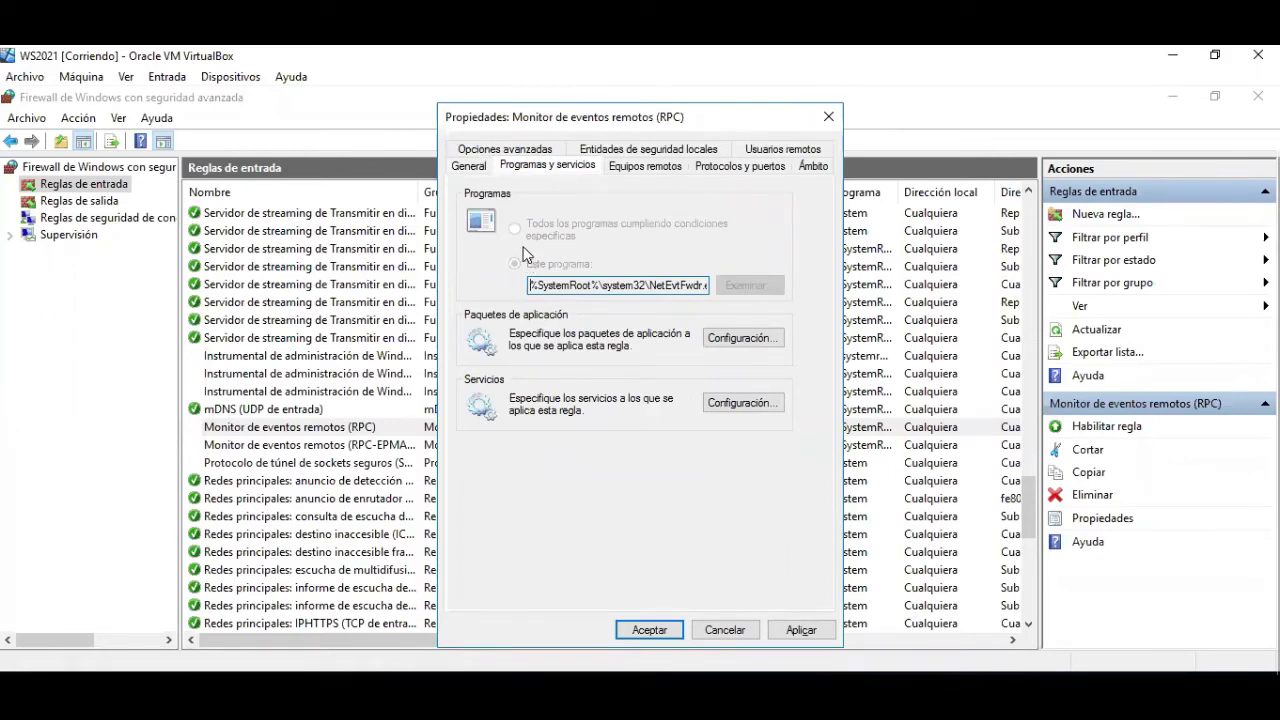
left_click(470, 166)
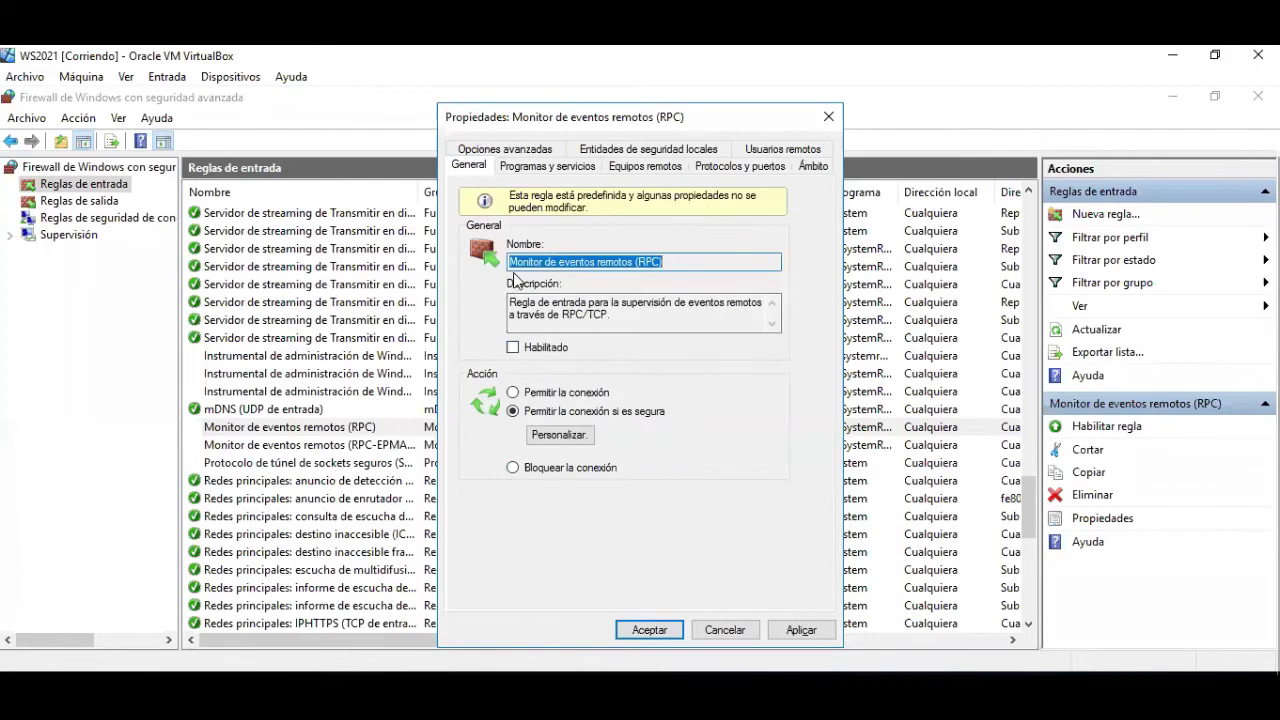
left_click(545, 165)
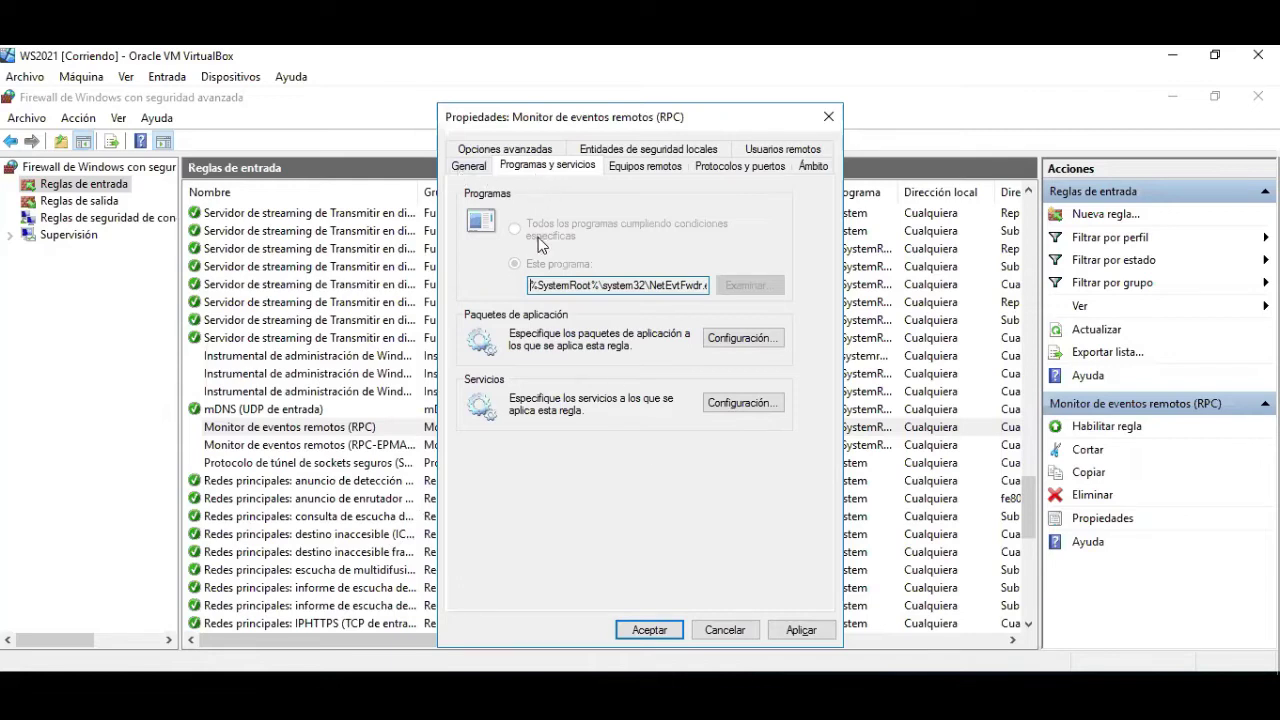
left_click(470, 168)
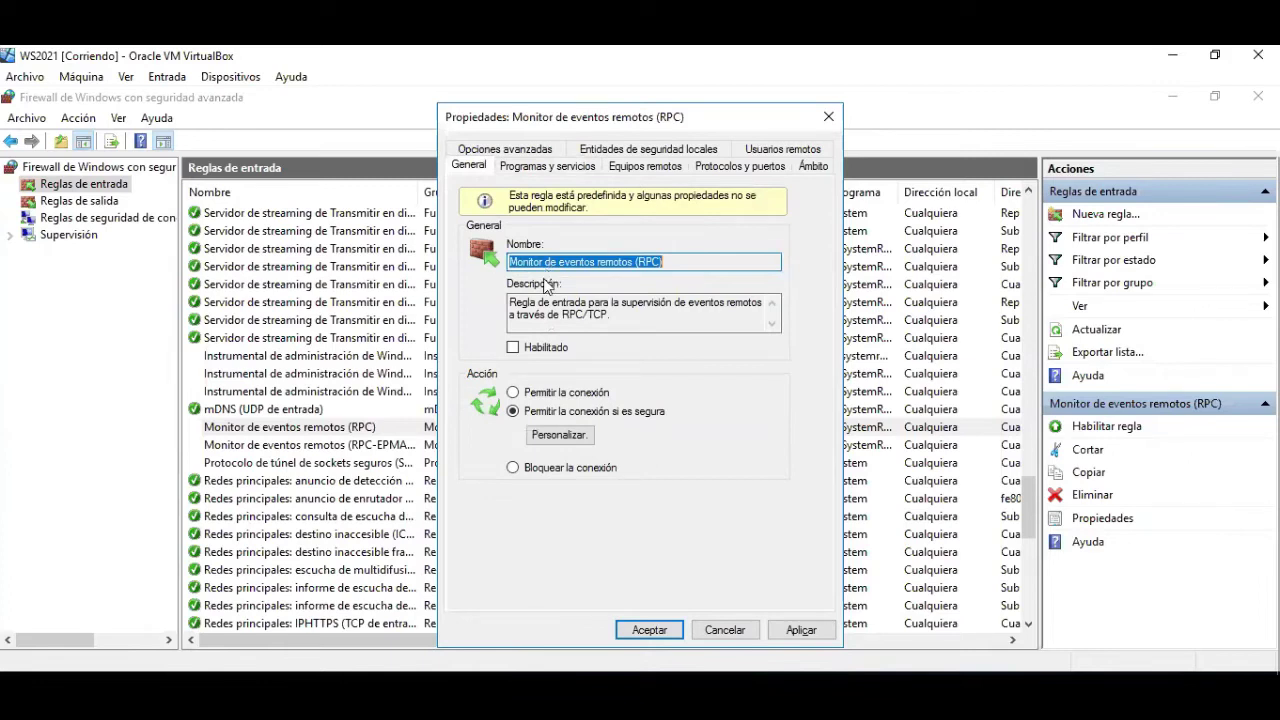
left_click(527, 170)
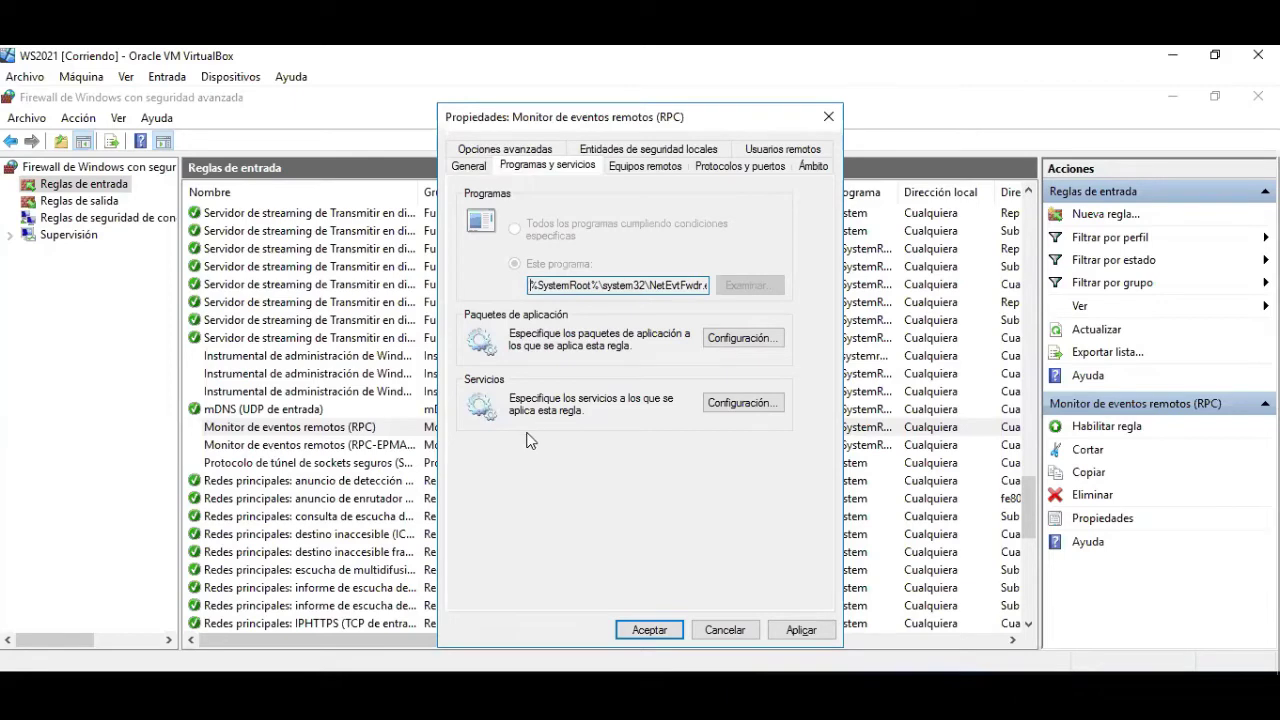
left_click(742, 405)
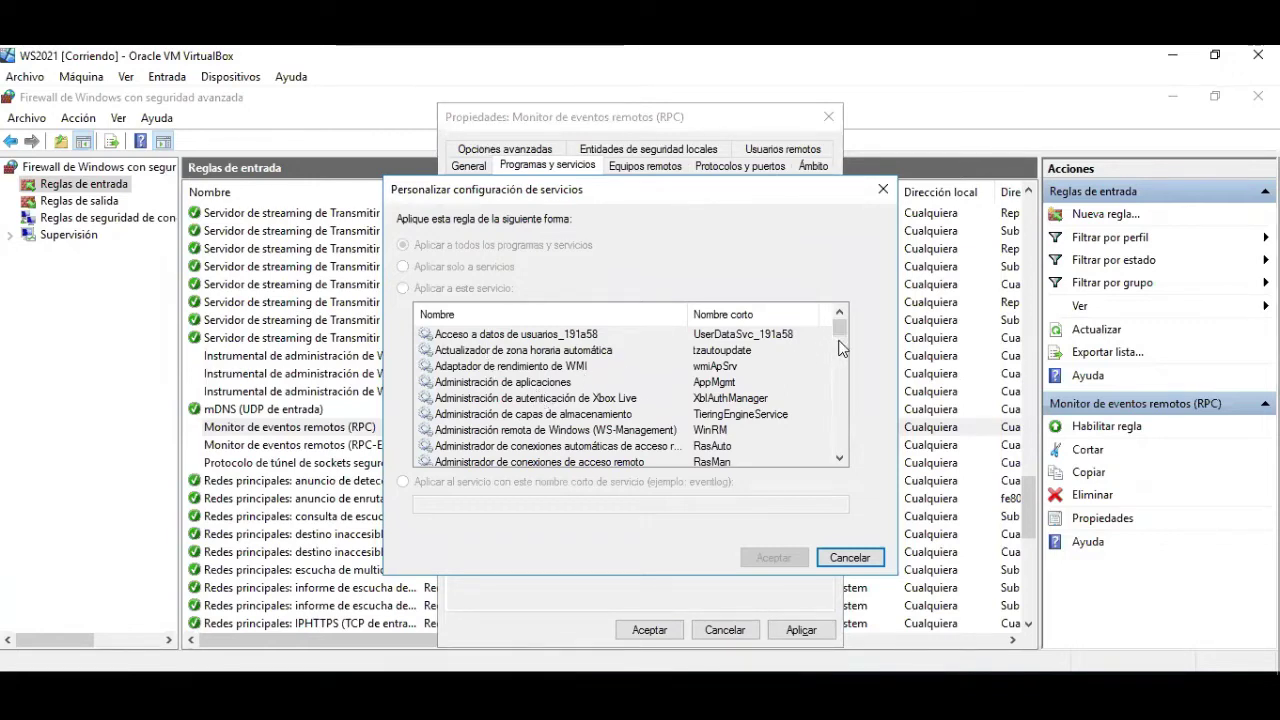
left_click(850, 558)
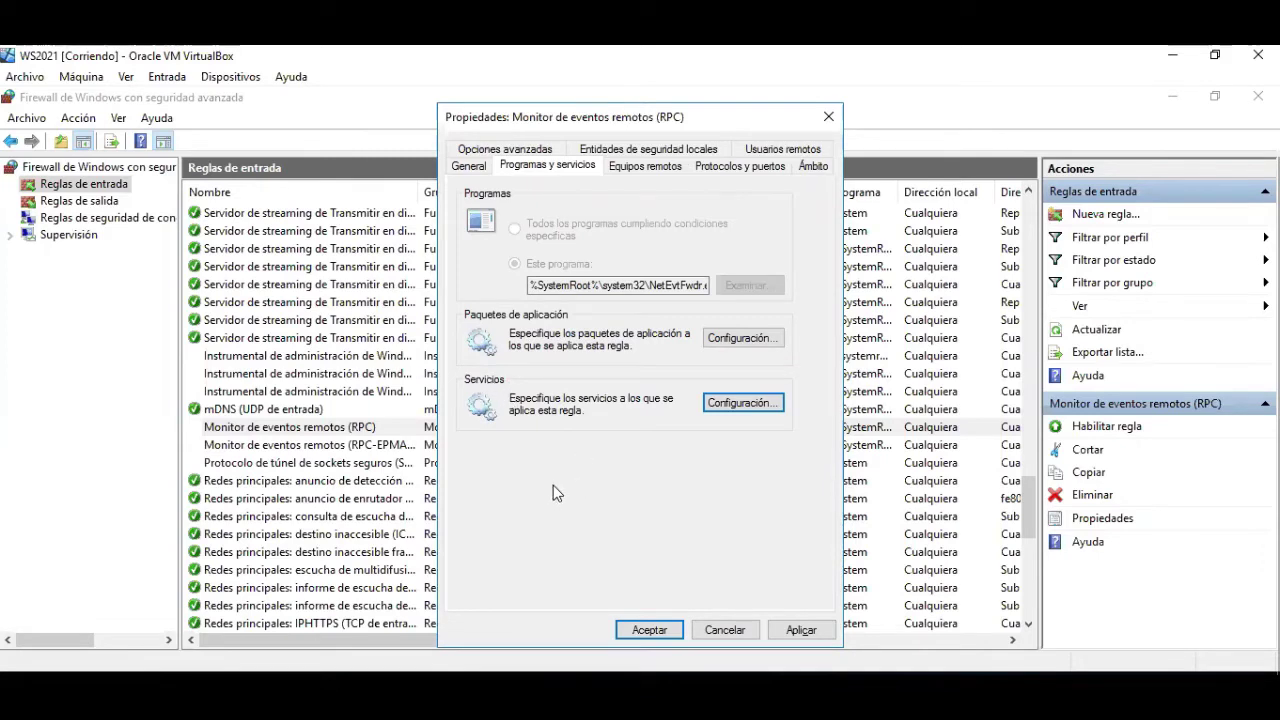
Switch to the Servicios console to view the local services, and return to the firewall console.
left_click(297, 673)
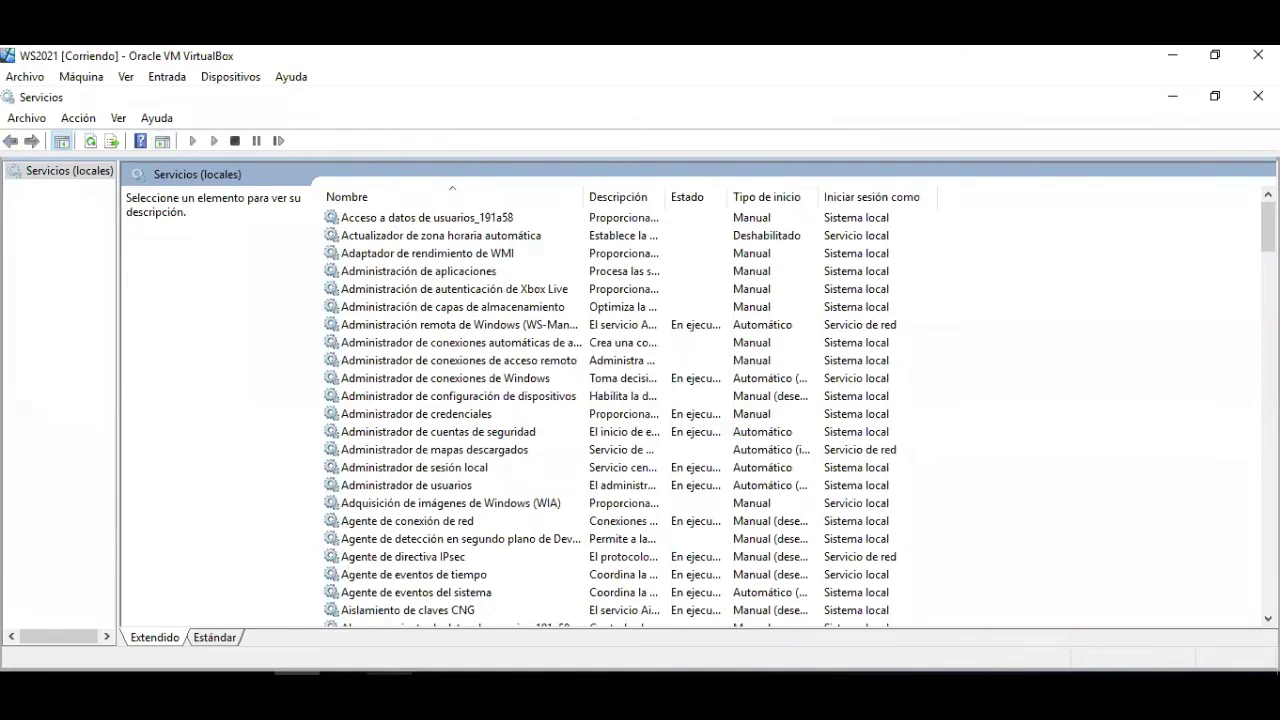
left_click(389, 684)
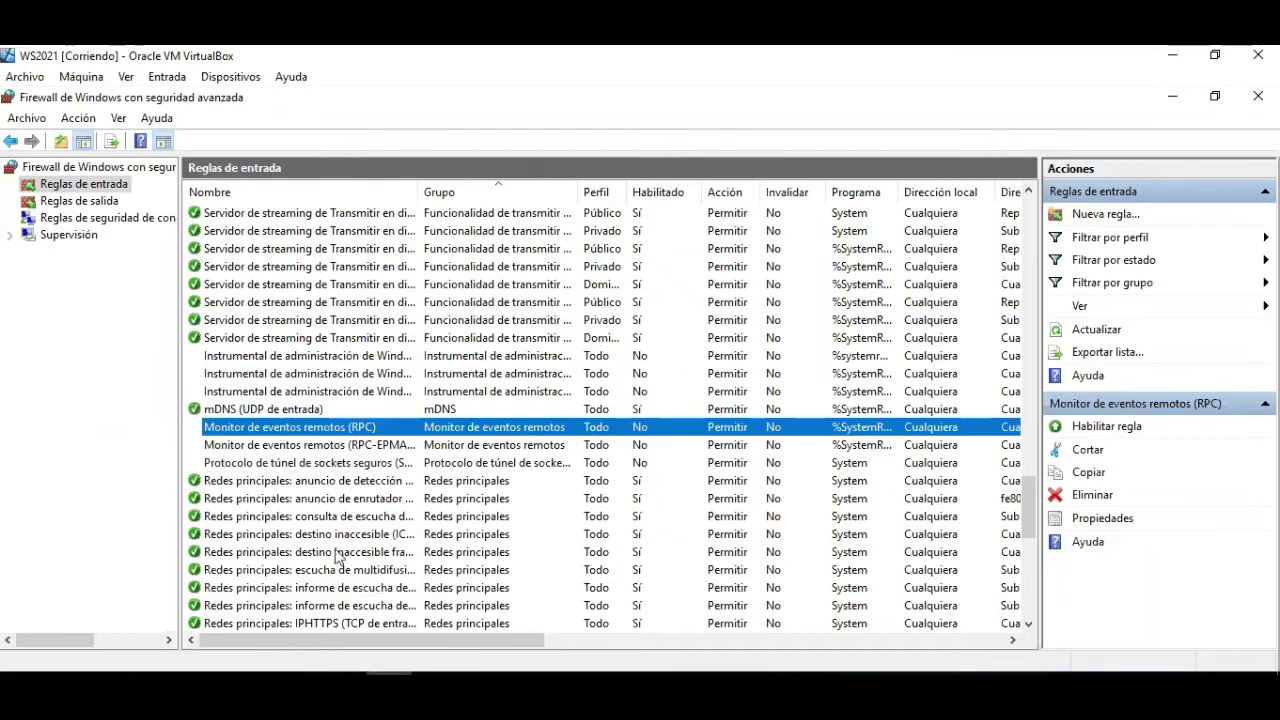
Bring back the properties of the Monitor de eventos remotos (RPC) rule and show its remote computer settings.
right_click(288, 434)
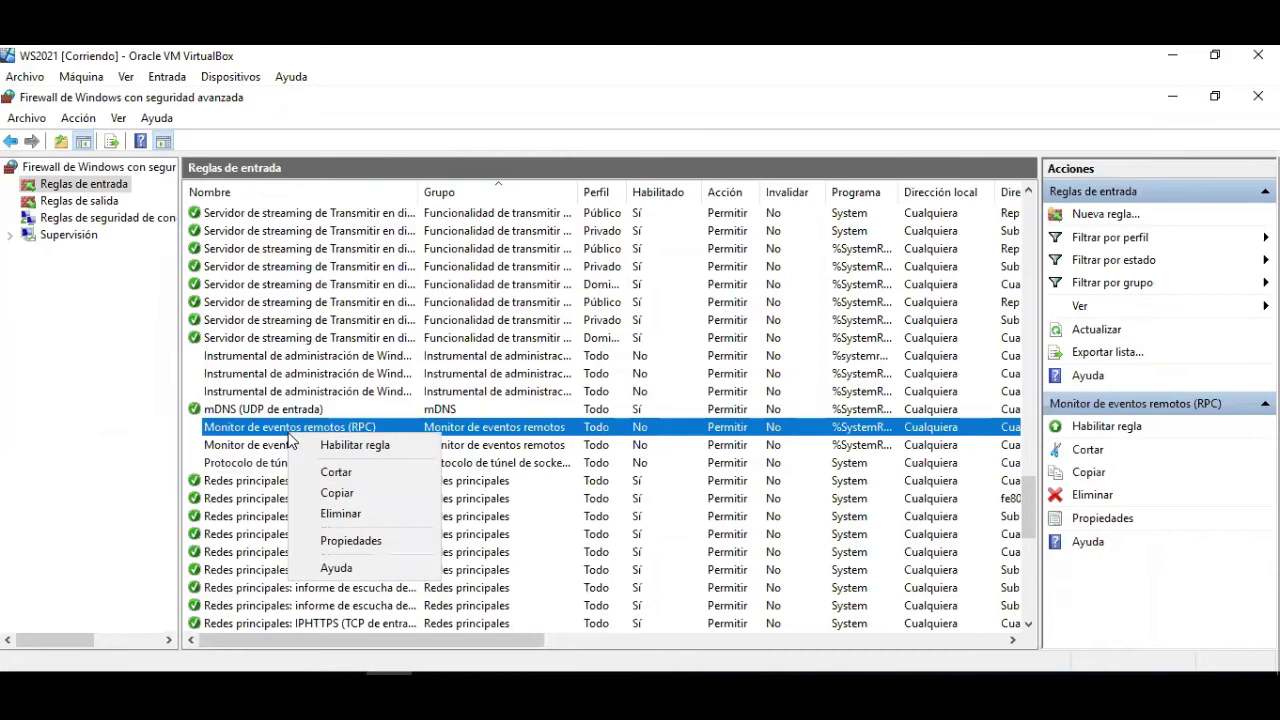
left_click(336, 539)
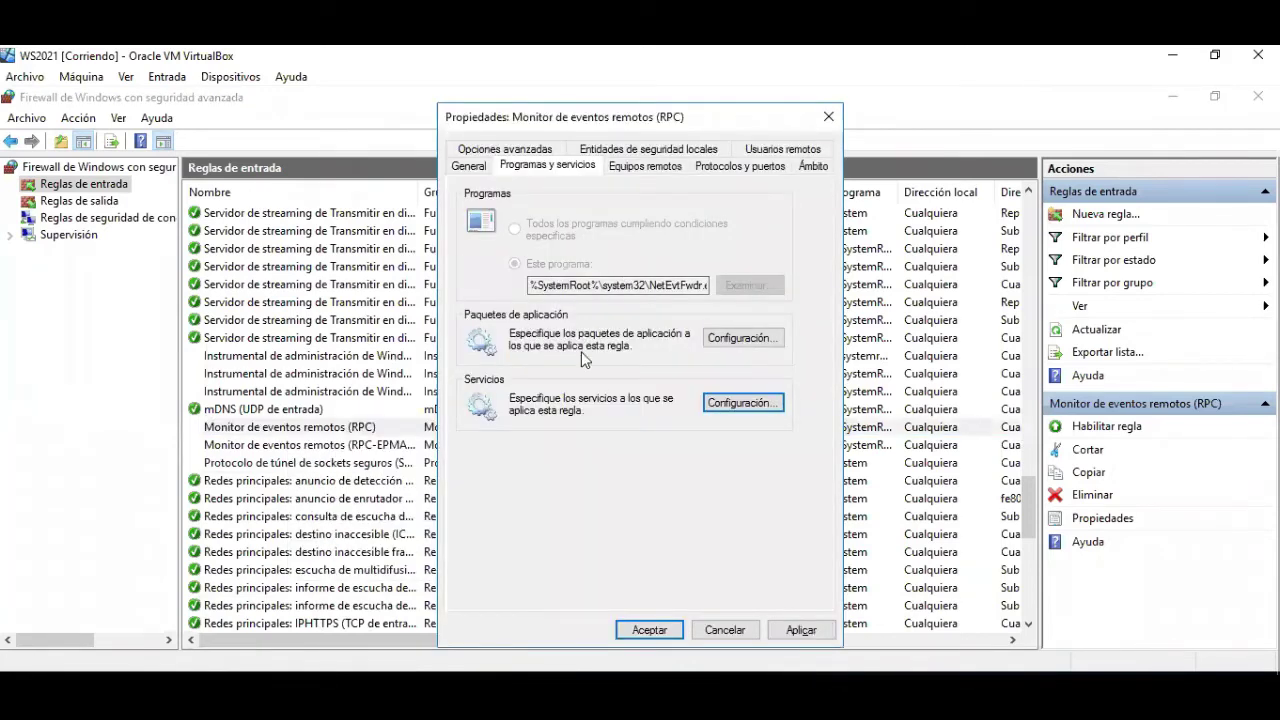
left_click(623, 172)
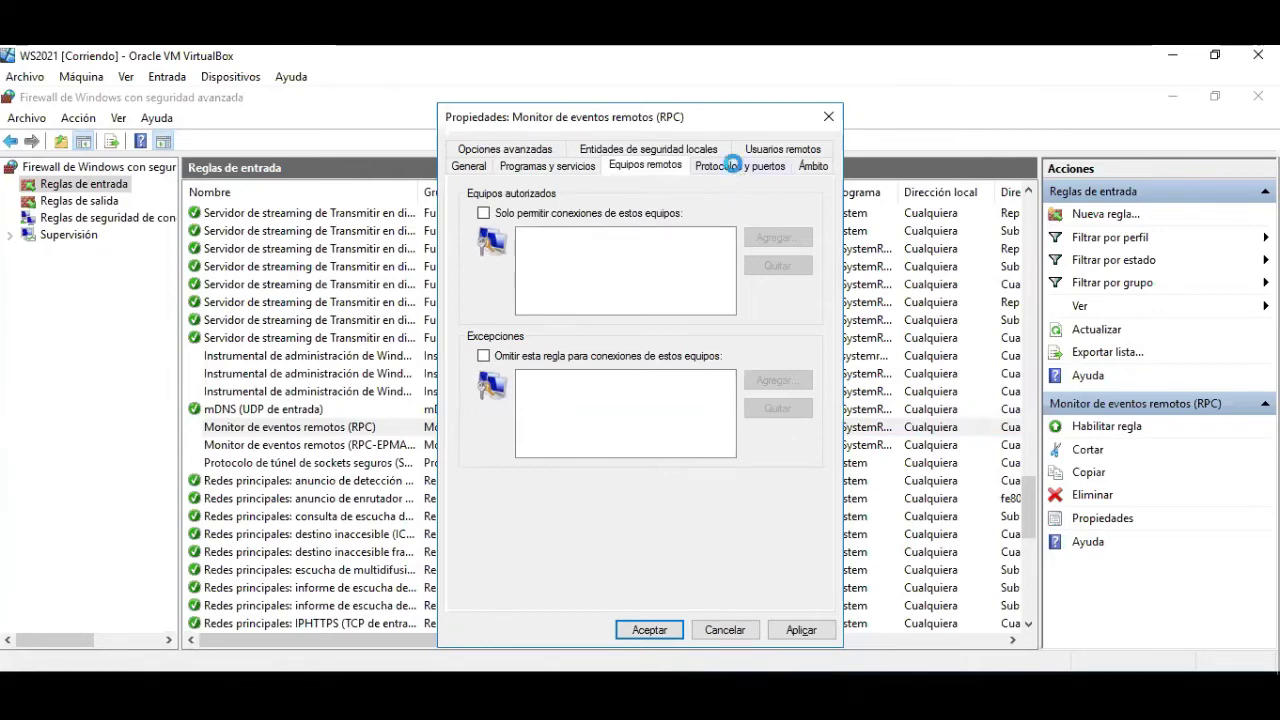
Review the rule's protocol and port settings, its general settings and its IP address scope.
left_click(737, 166)
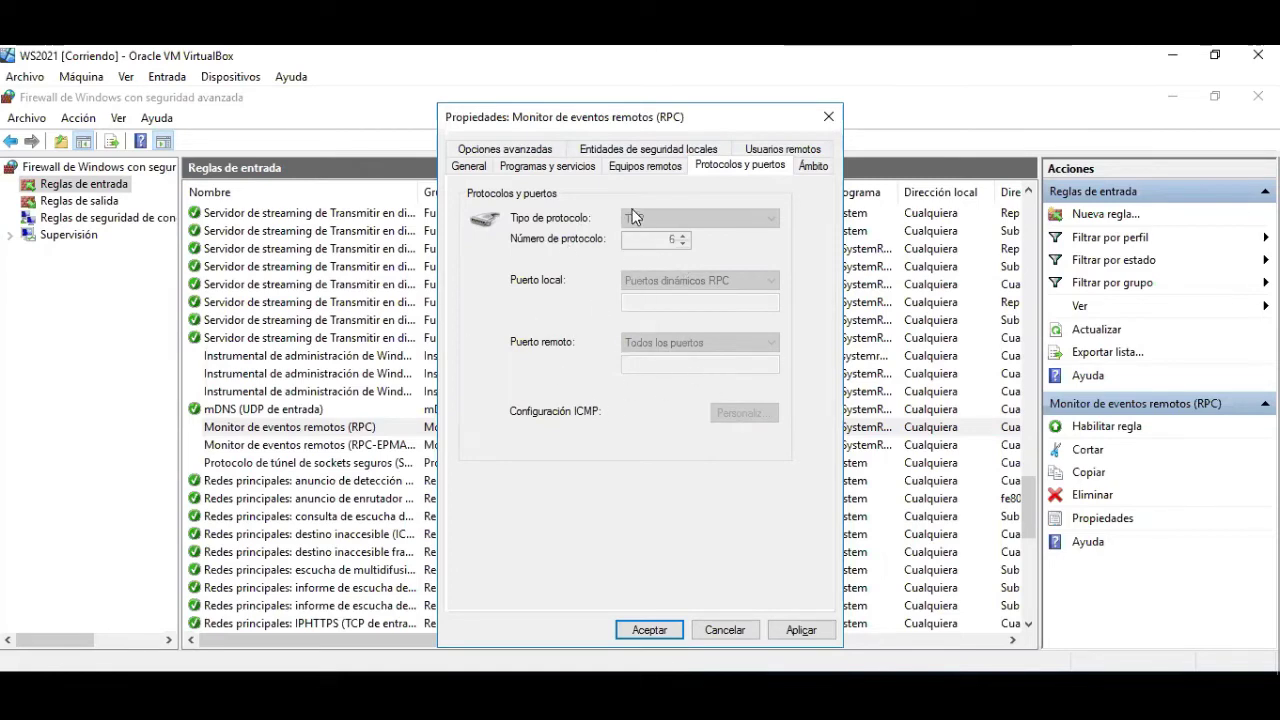
left_click(468, 168)
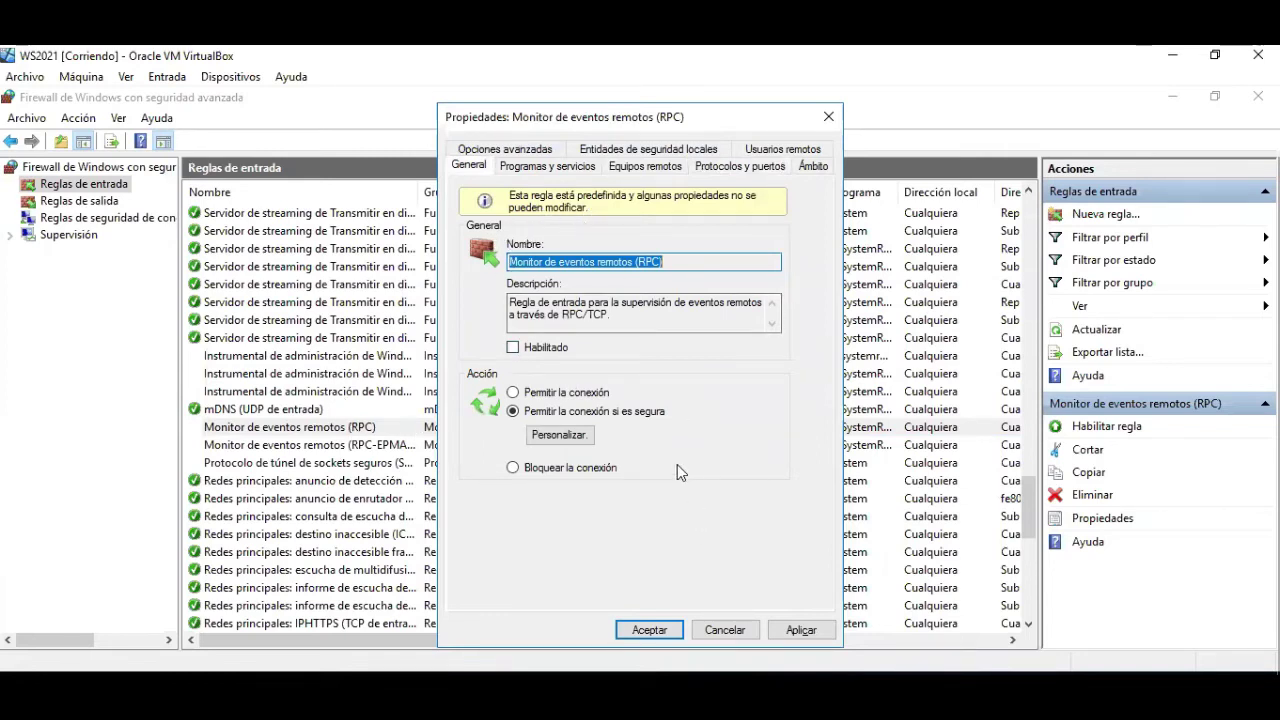
left_click(816, 166)
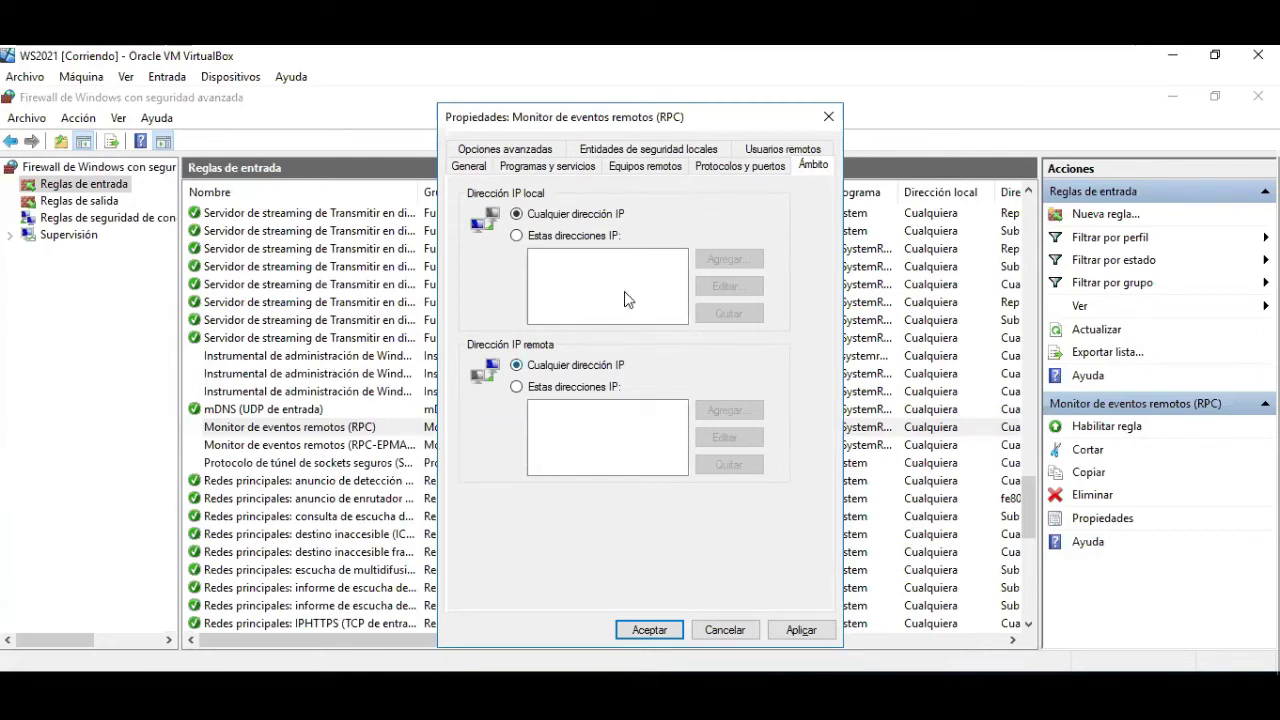
Review the rule's remote users, local security principals and advanced options, and close its properties without saving.
left_click(760, 149)
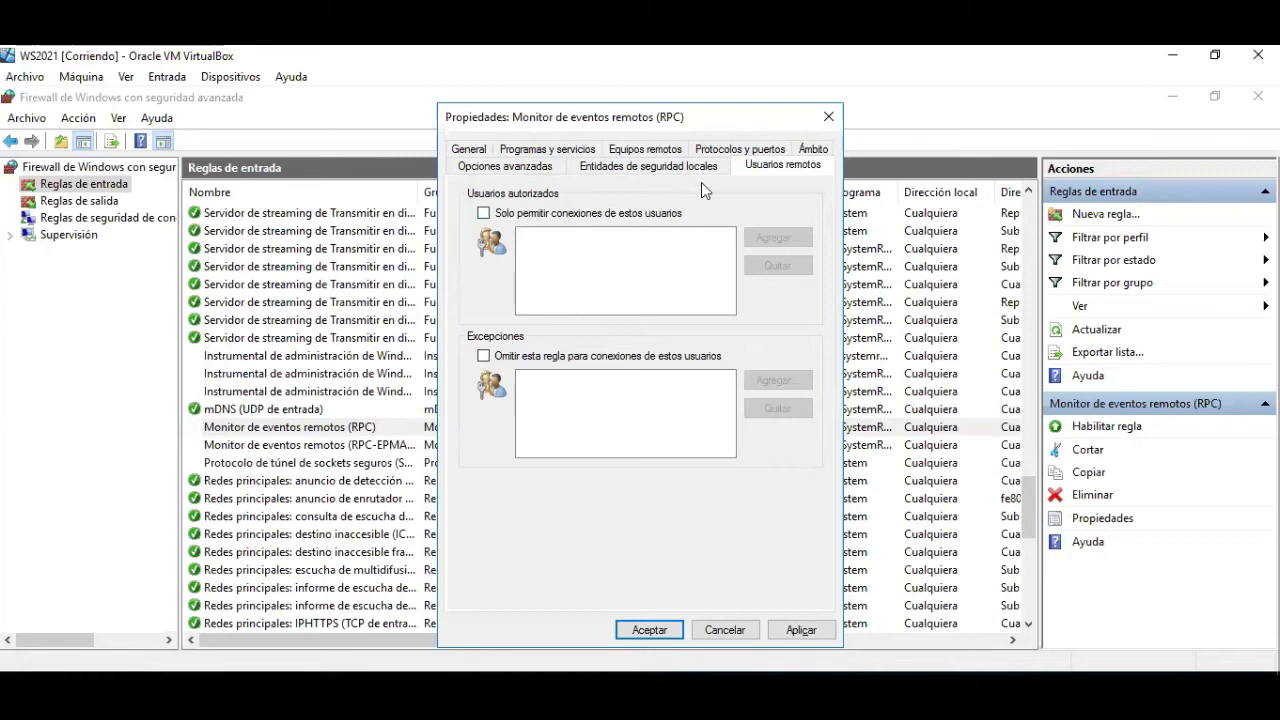
left_click(708, 152)
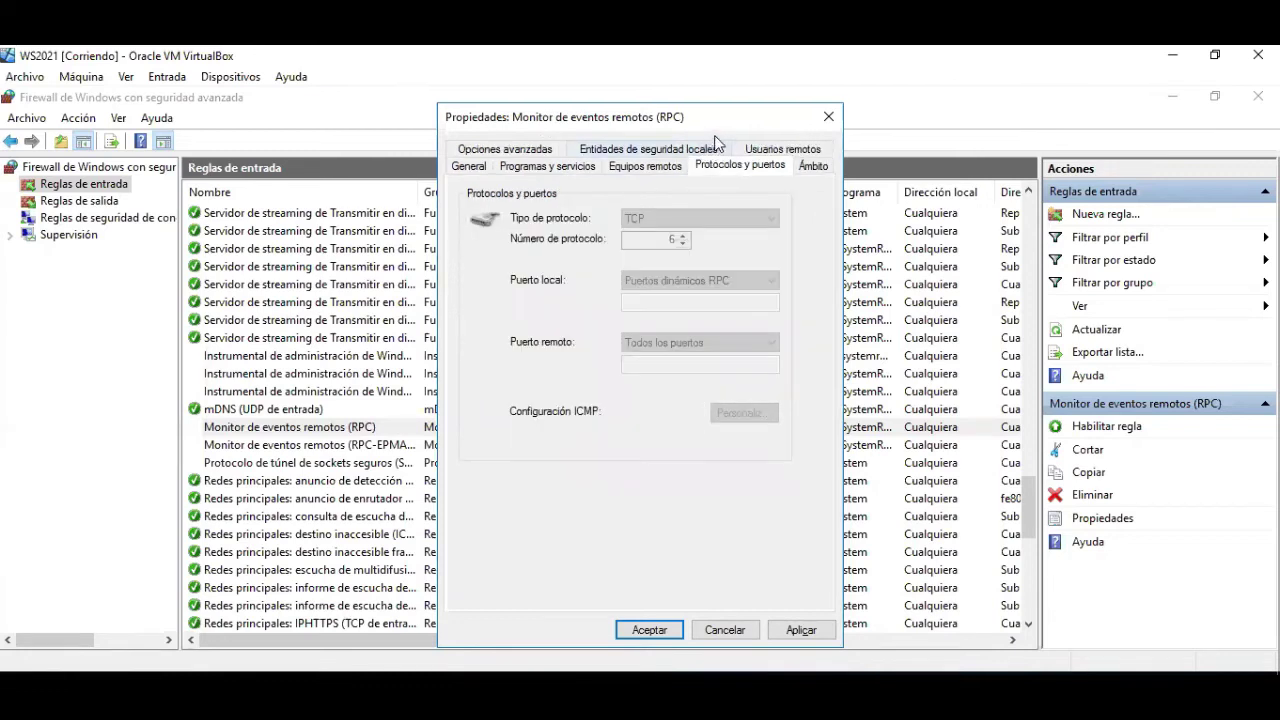
left_click(782, 150)
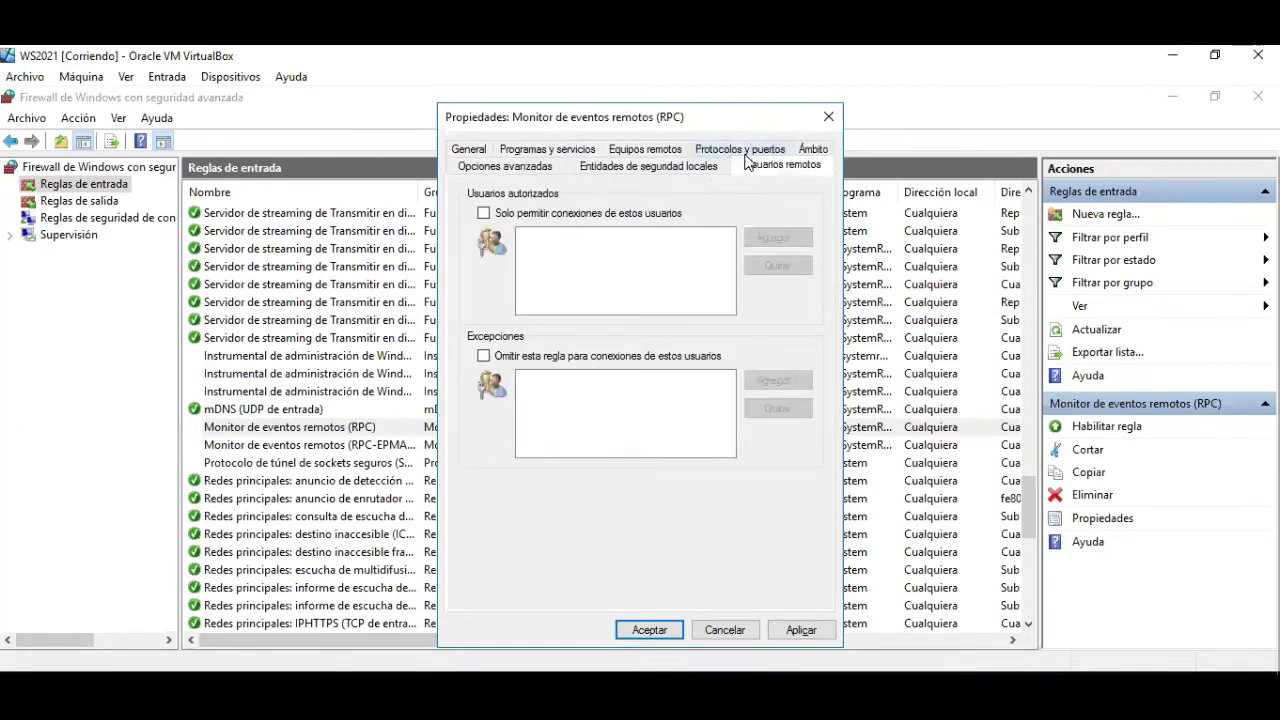
left_click(743, 155)
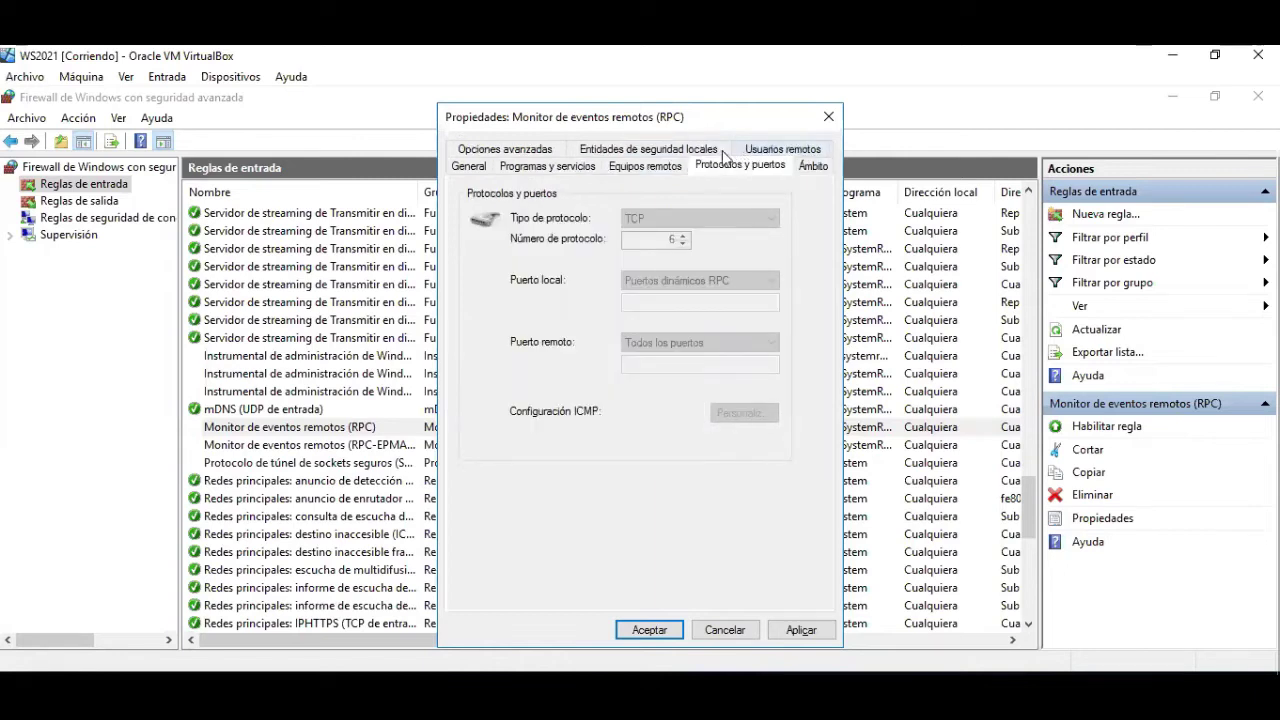
left_click(665, 150)
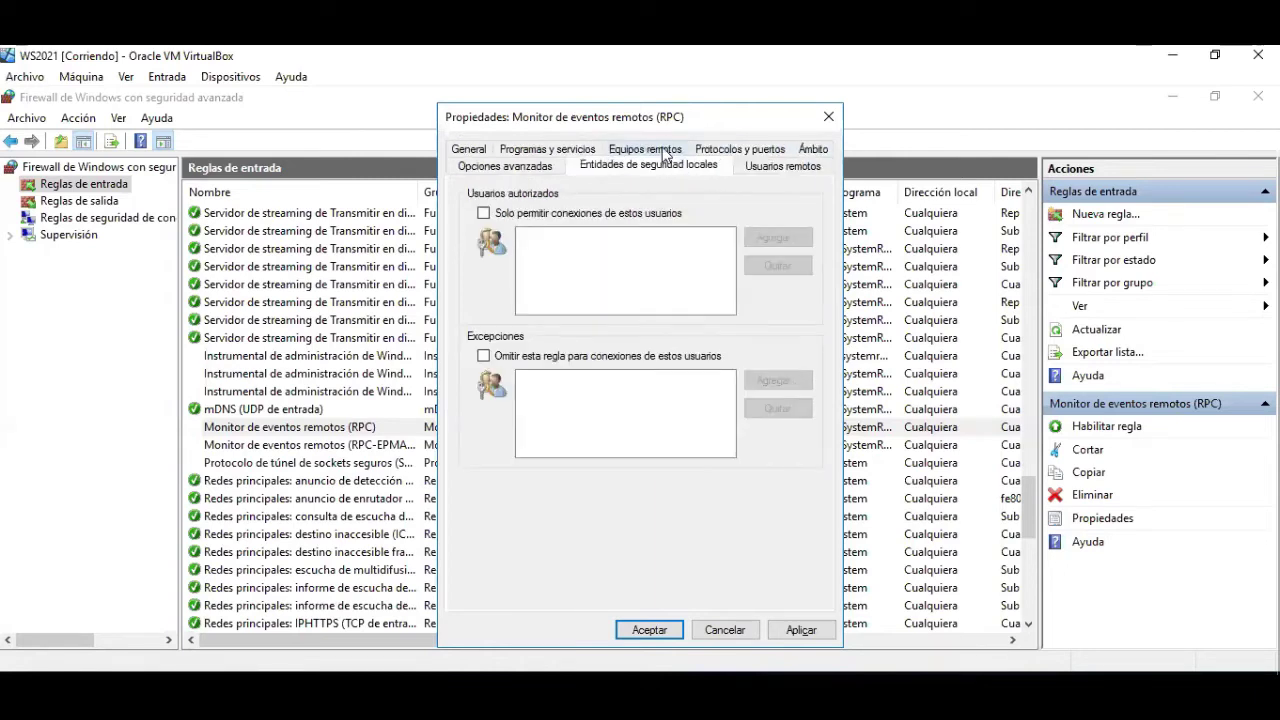
left_click(570, 149)
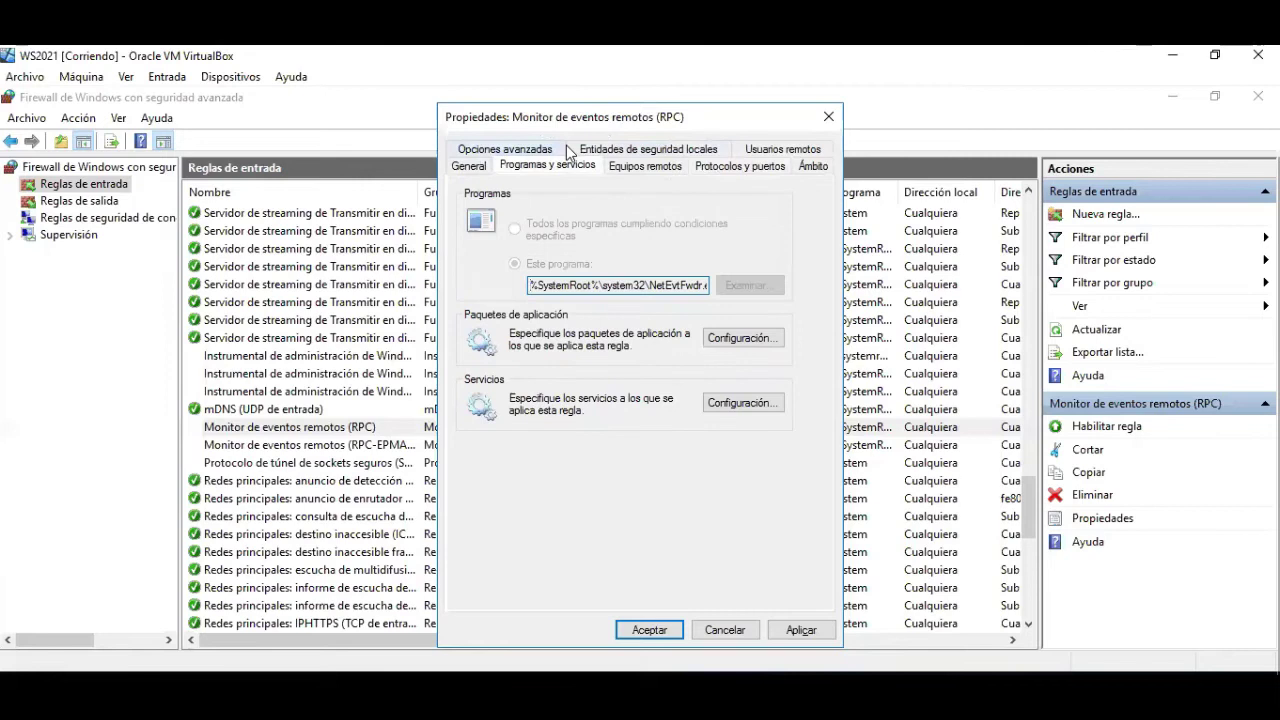
left_click(488, 152)
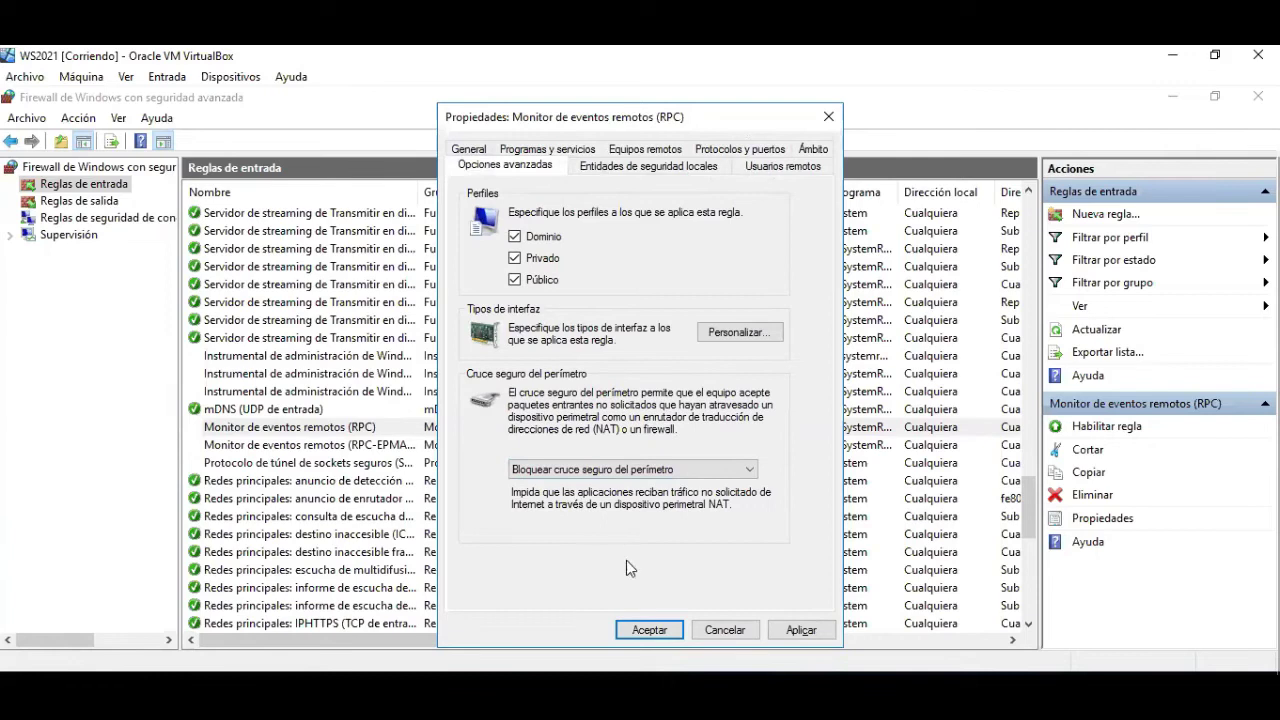
left_click(739, 633)
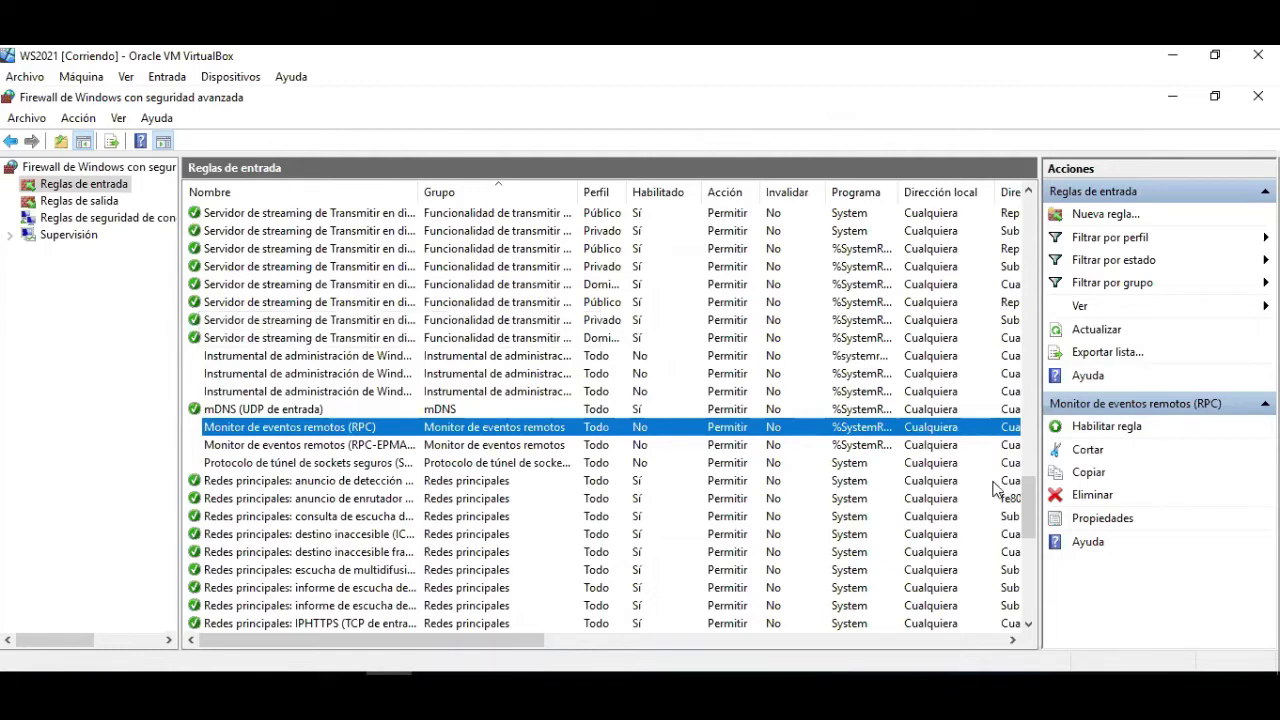
Disable the Puerto 150 inbound rule.
left_click_drag(1033, 503, 1029, 205)
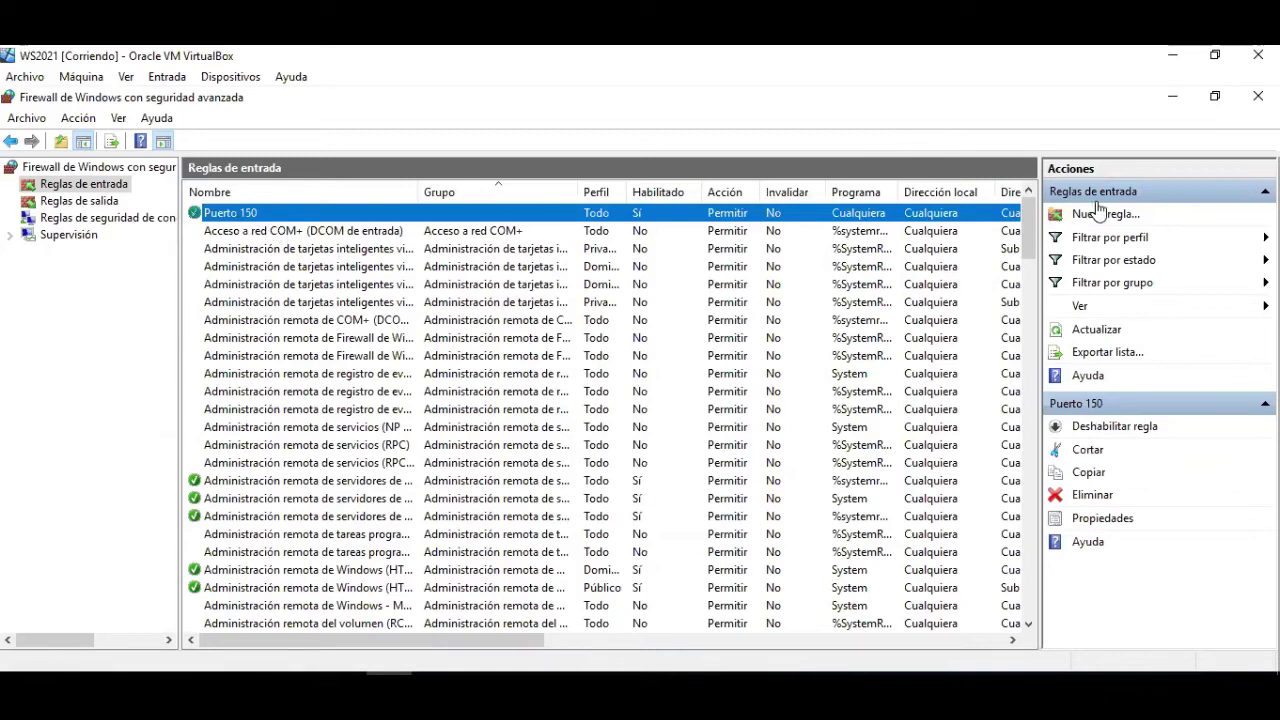
right_click(239, 212)
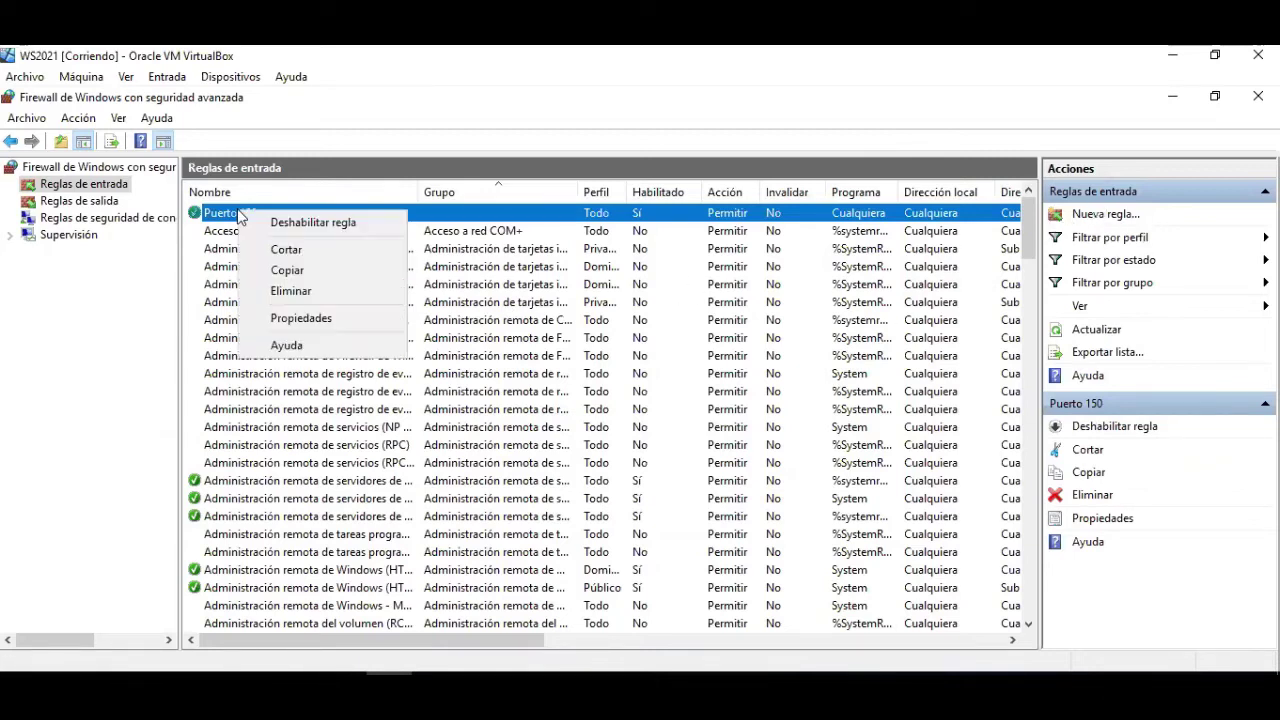
left_click(275, 223)
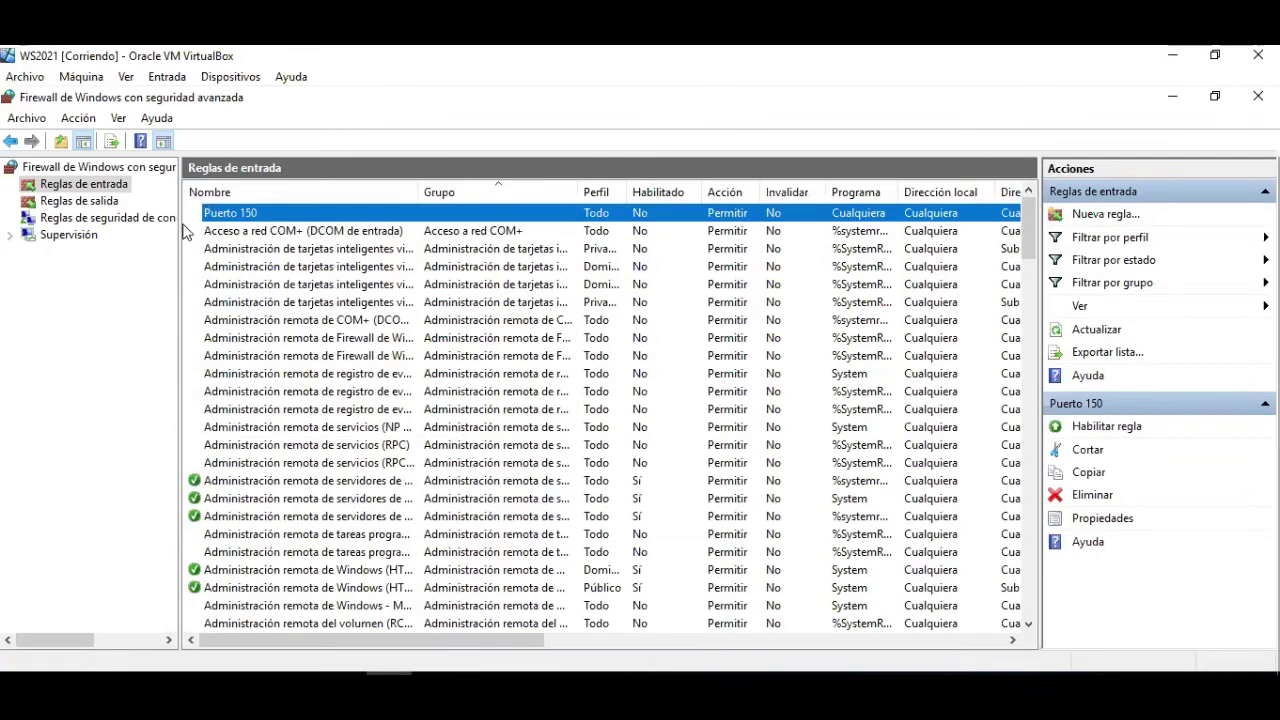
Set the Puerto 150 rule's action to Bloquear la conexión, apply the change and enable the rule.
right_click(220, 218)
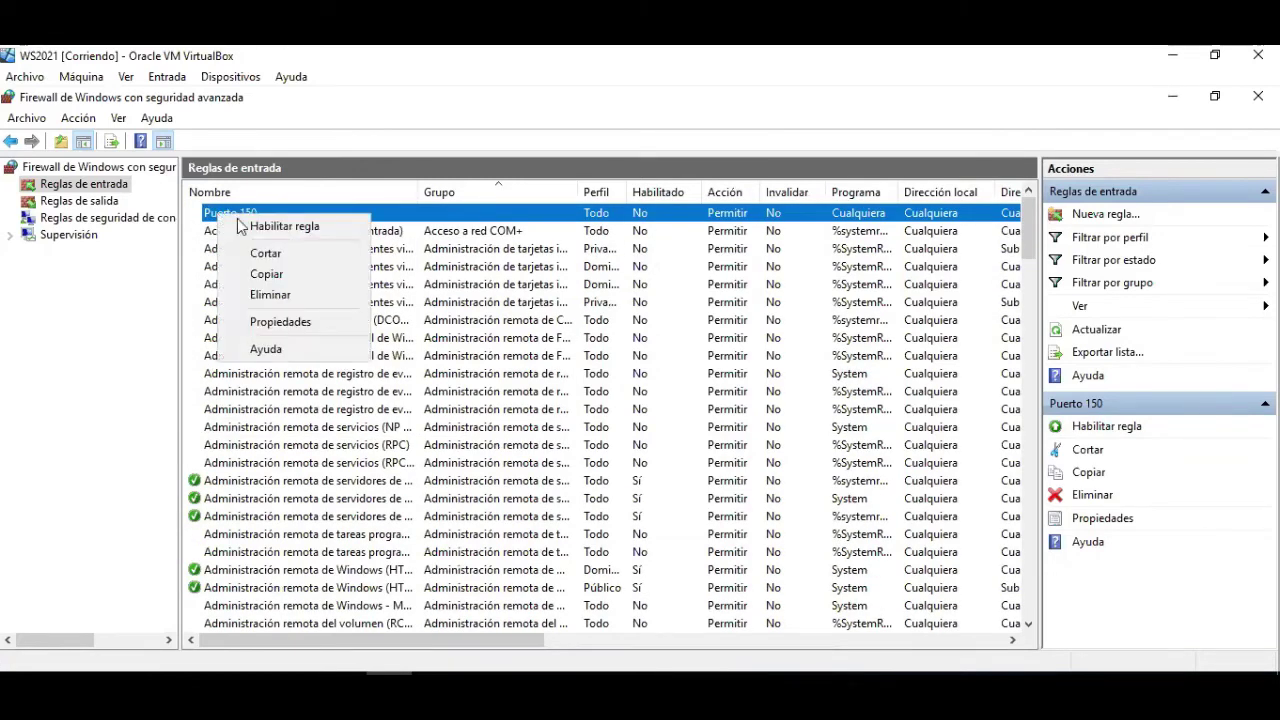
left_click(252, 320)
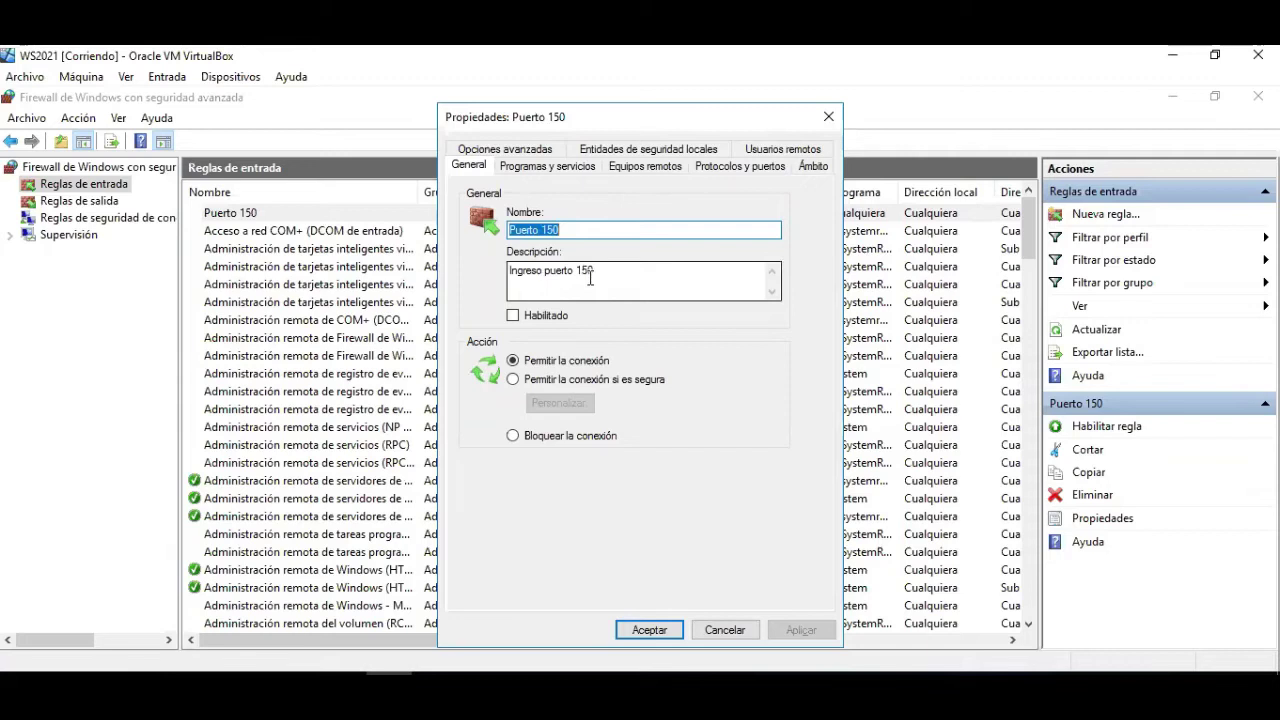
left_click(513, 437)
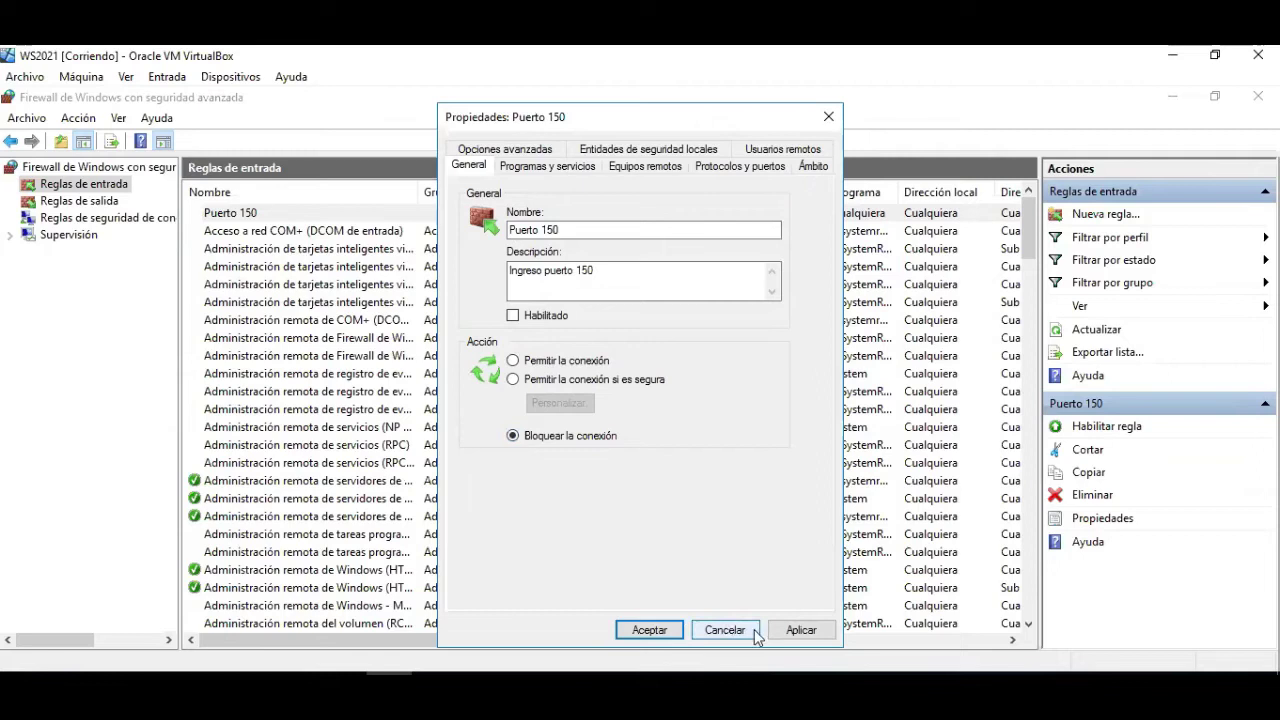
left_click(790, 632)
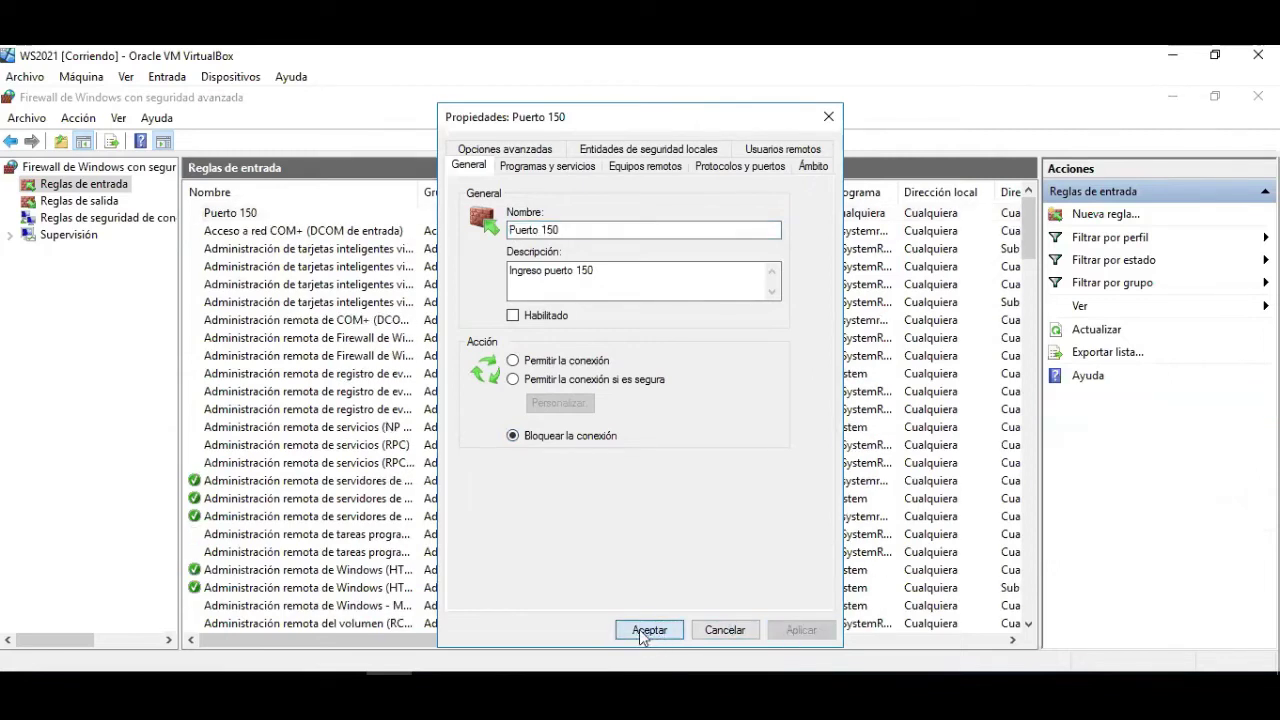
left_click(650, 630)
right_click(240, 213)
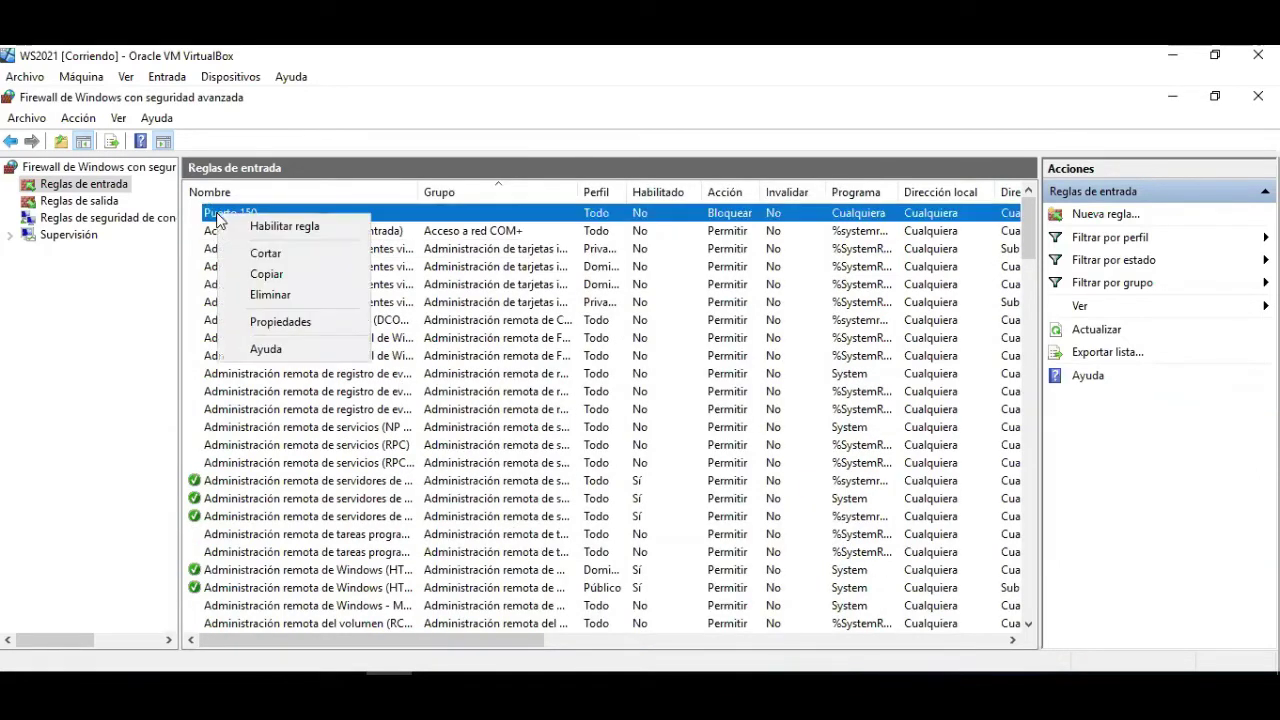
left_click(284, 226)
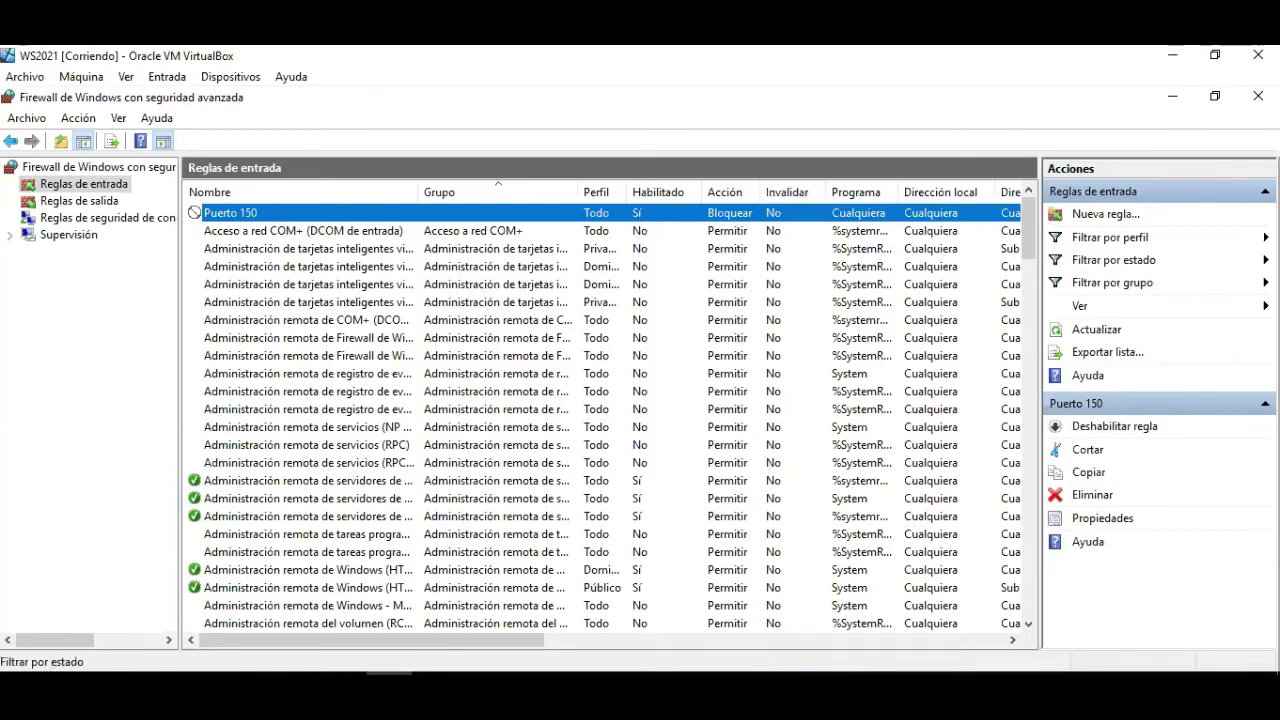
Examine the profile, status and group filter options for the inbound rules without applying a filter or exporting the list.
left_click(1110, 237)
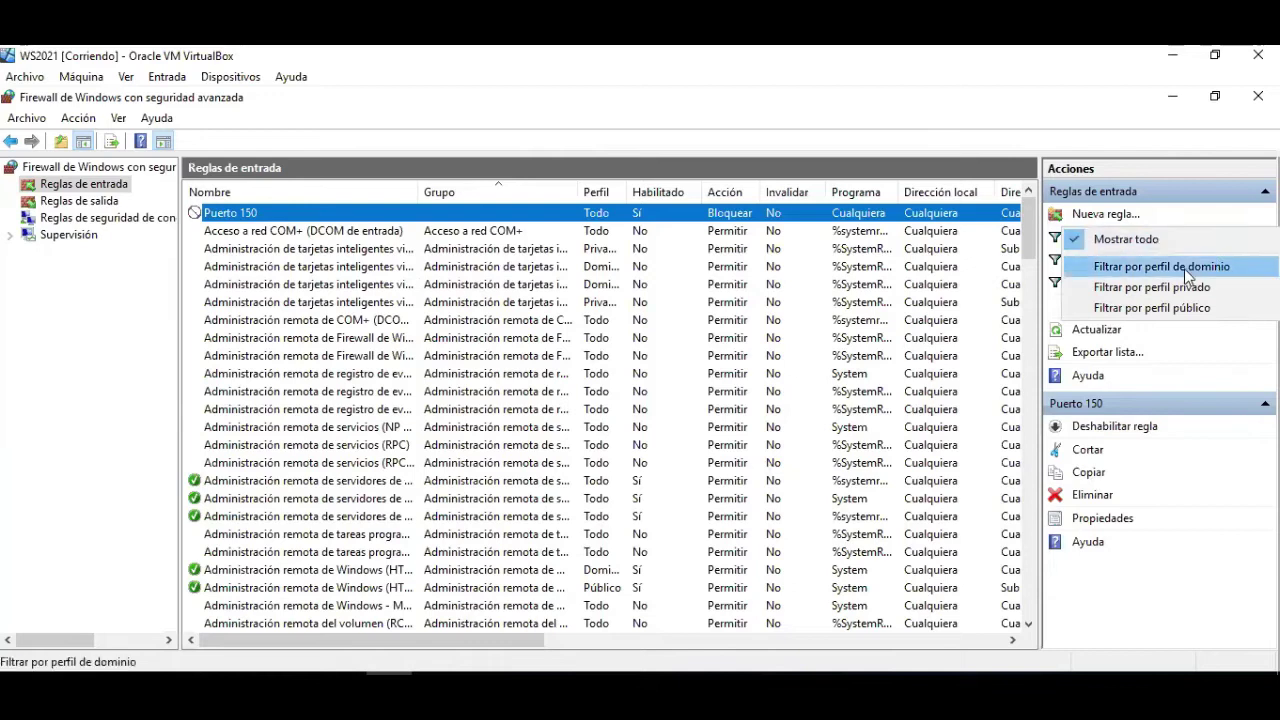
left_click(1244, 351)
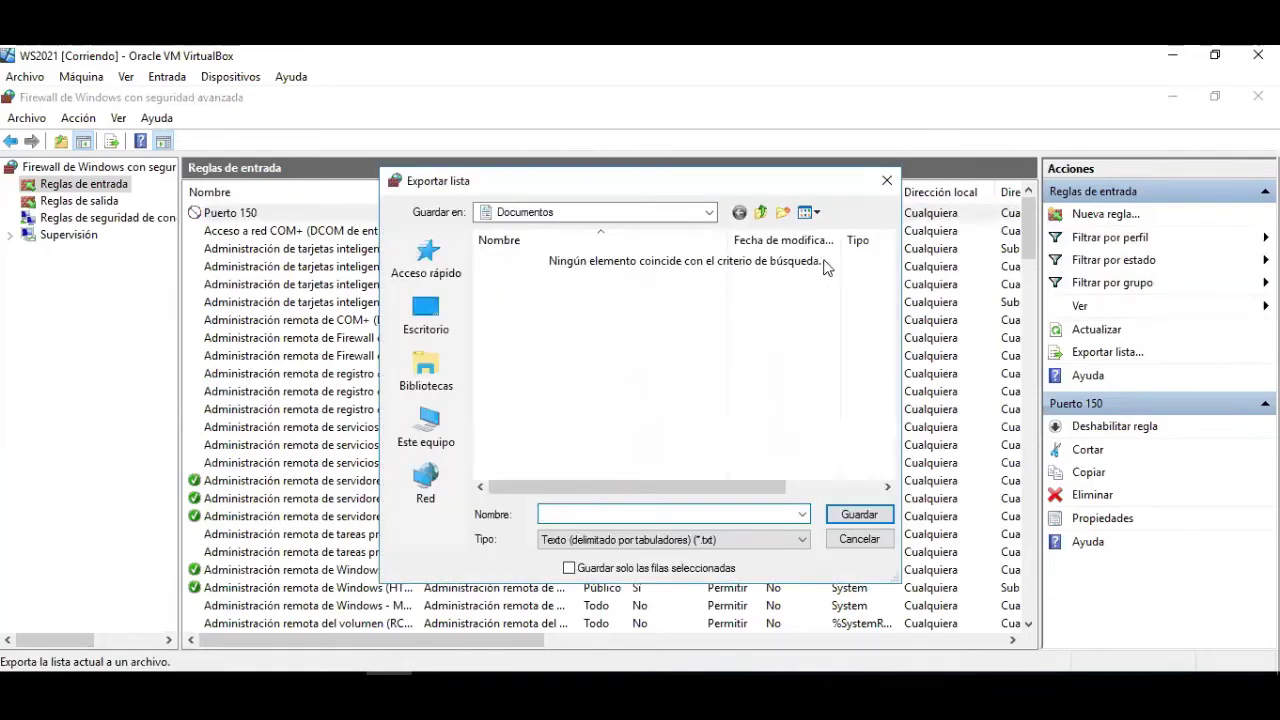
left_click(884, 181)
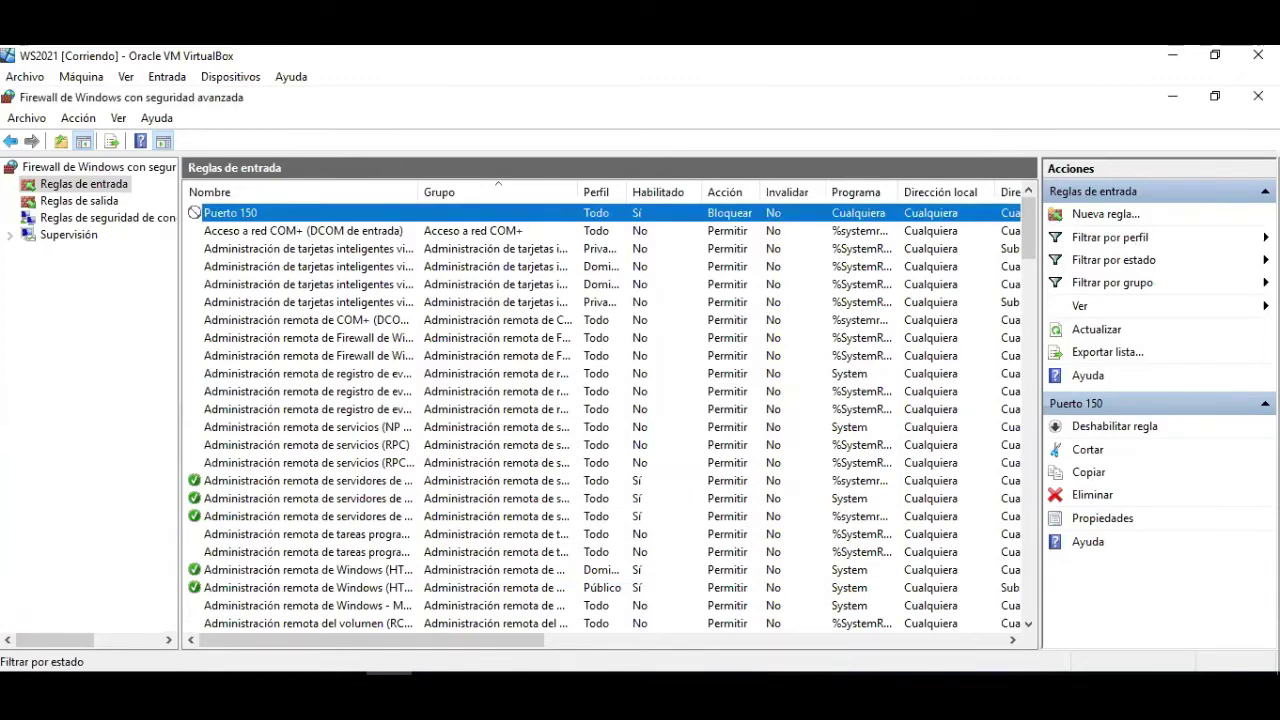
left_click(1190, 260)
left_click(1200, 352)
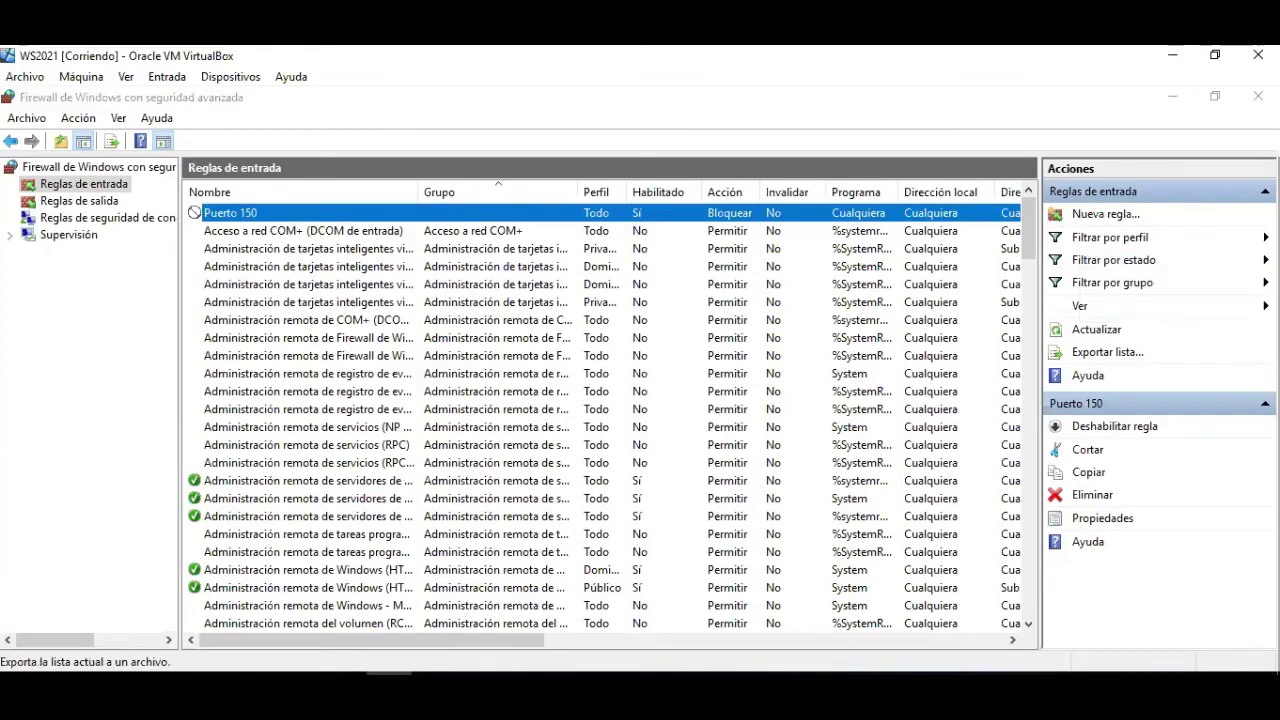
left_click(886, 181)
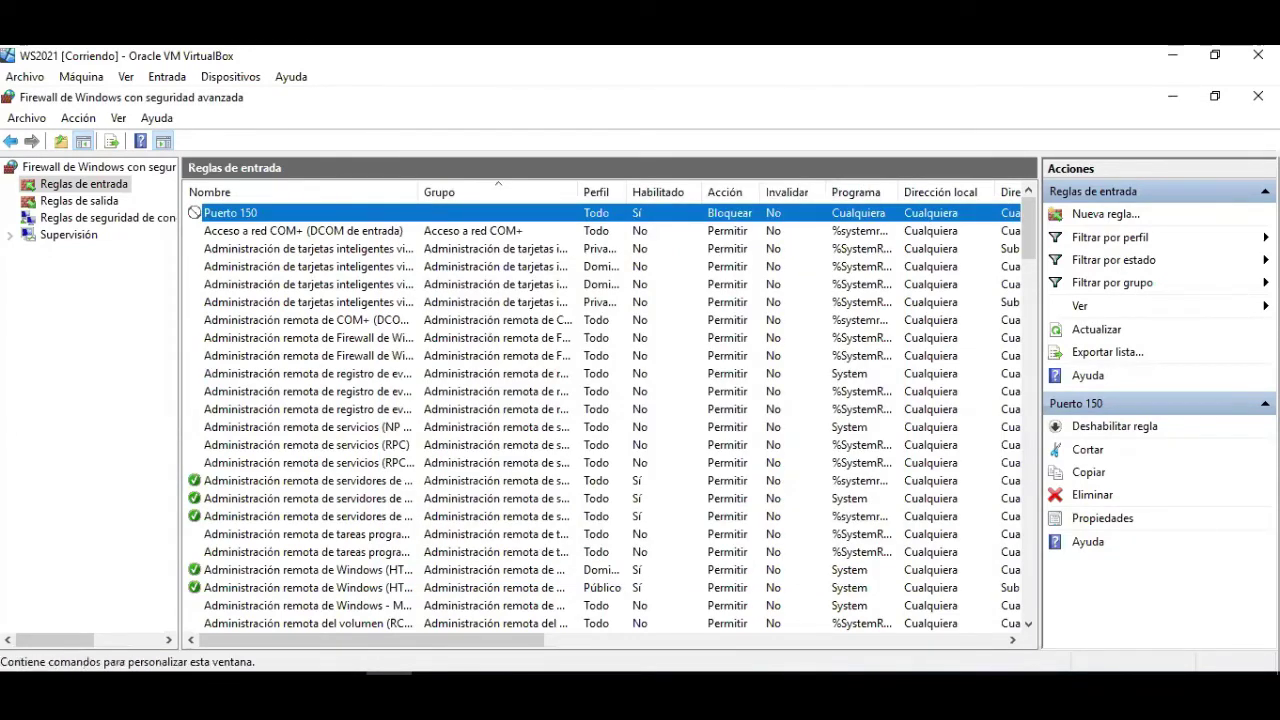
left_click(1112, 282)
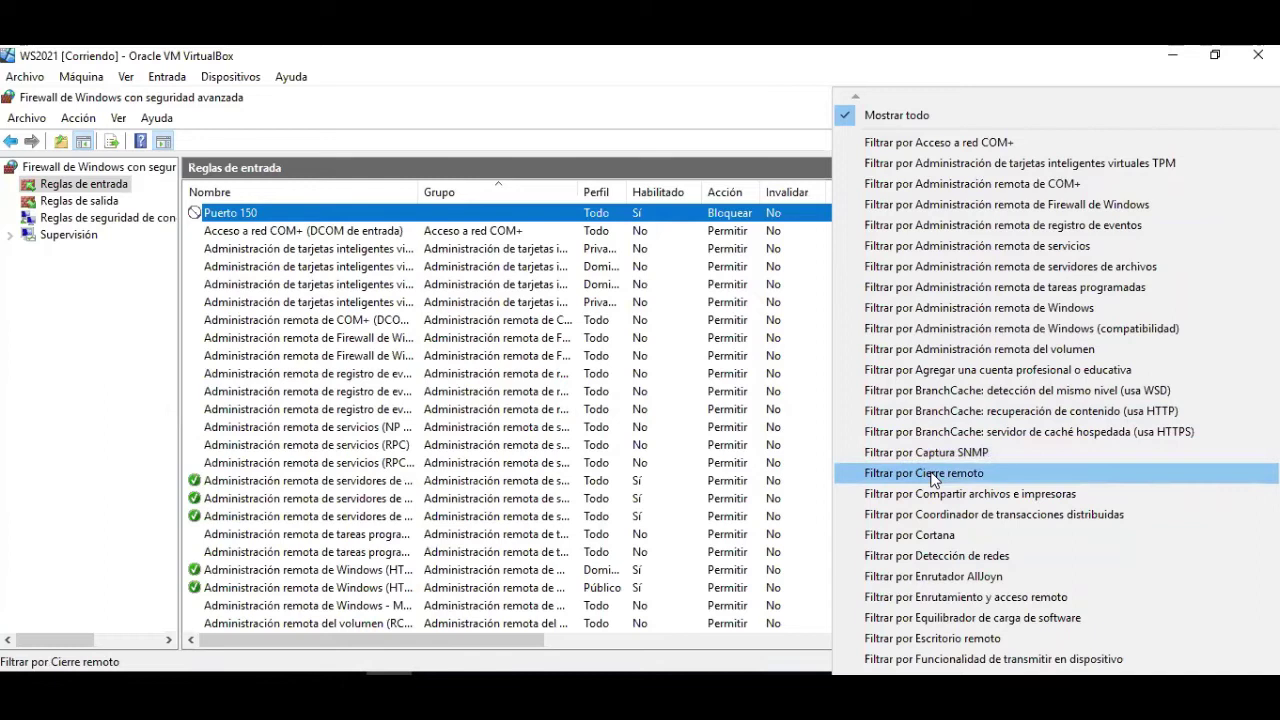
left_click(45, 335)
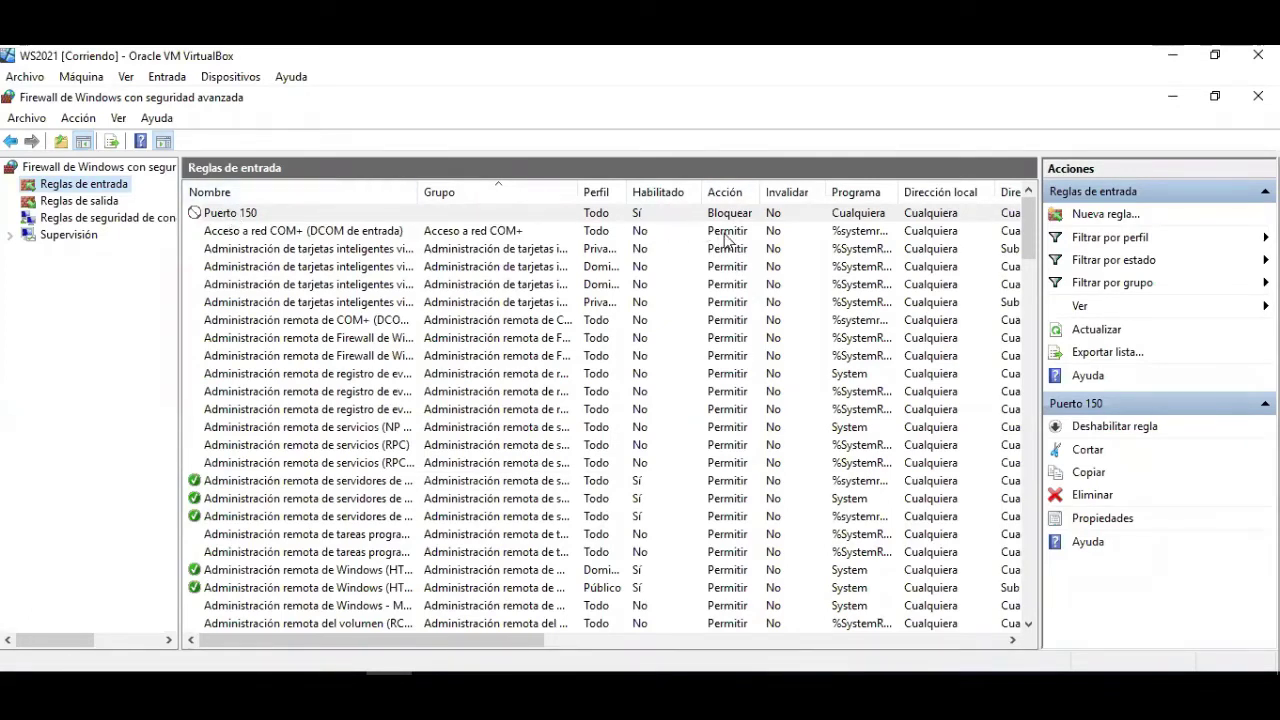
Examine the remaining columns of the inbound rules list, including protocol, local port, remote port and authorized users.
left_click_drag(527, 635, 697, 645)
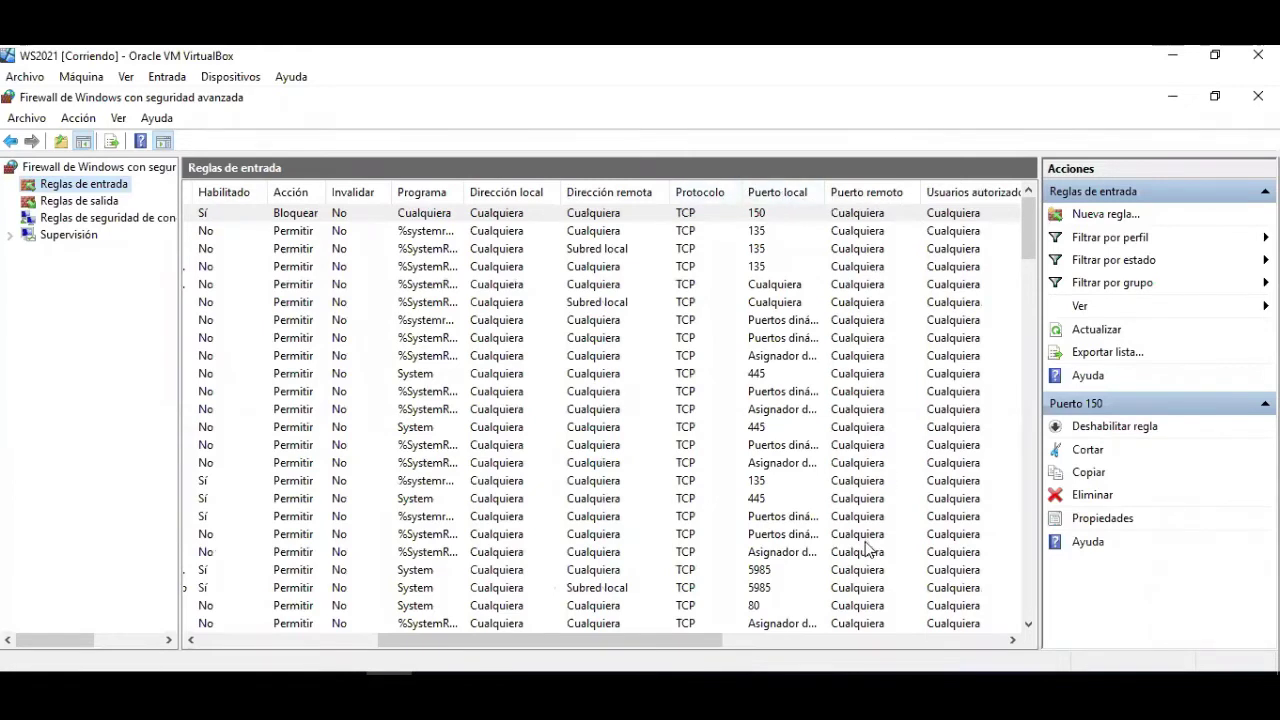
left_click_drag(690, 641, 1003, 655)
left_click_drag(914, 642, 213, 546)
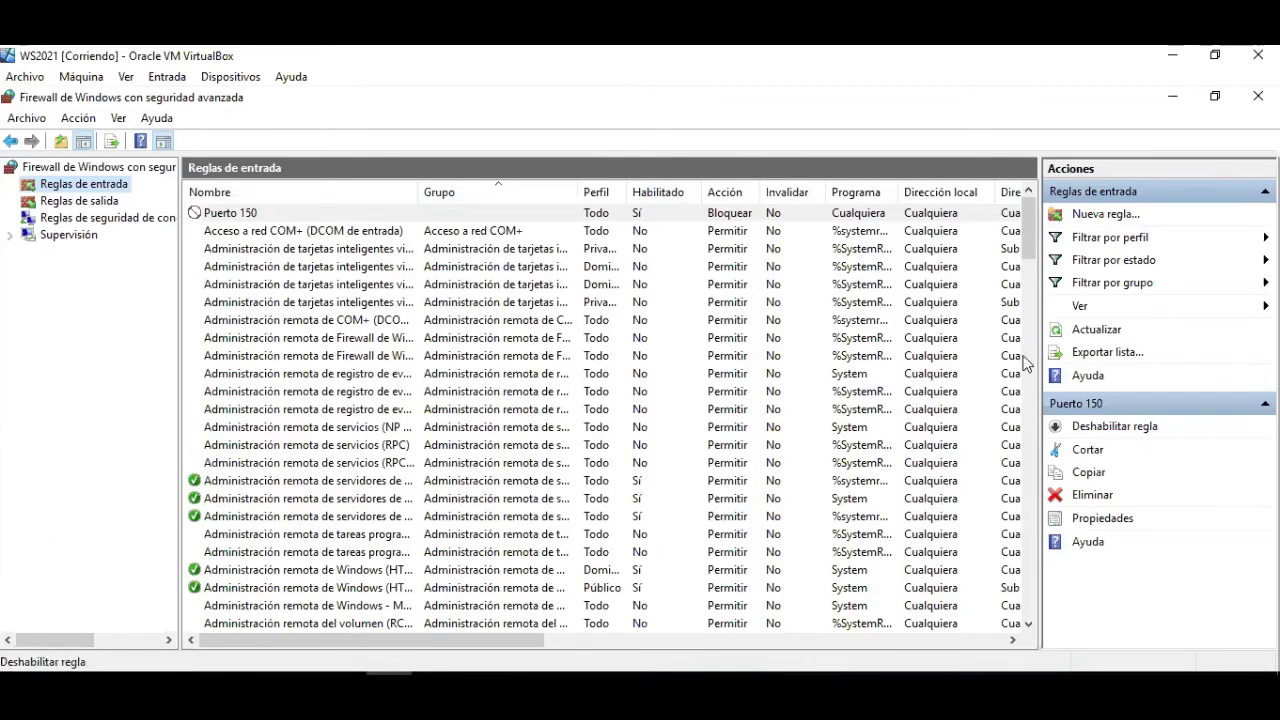
Start a new inbound rule, set its type to Predefinida and review the available predefined rule groups, keeping Acceso a red COM+.
left_click(1098, 220)
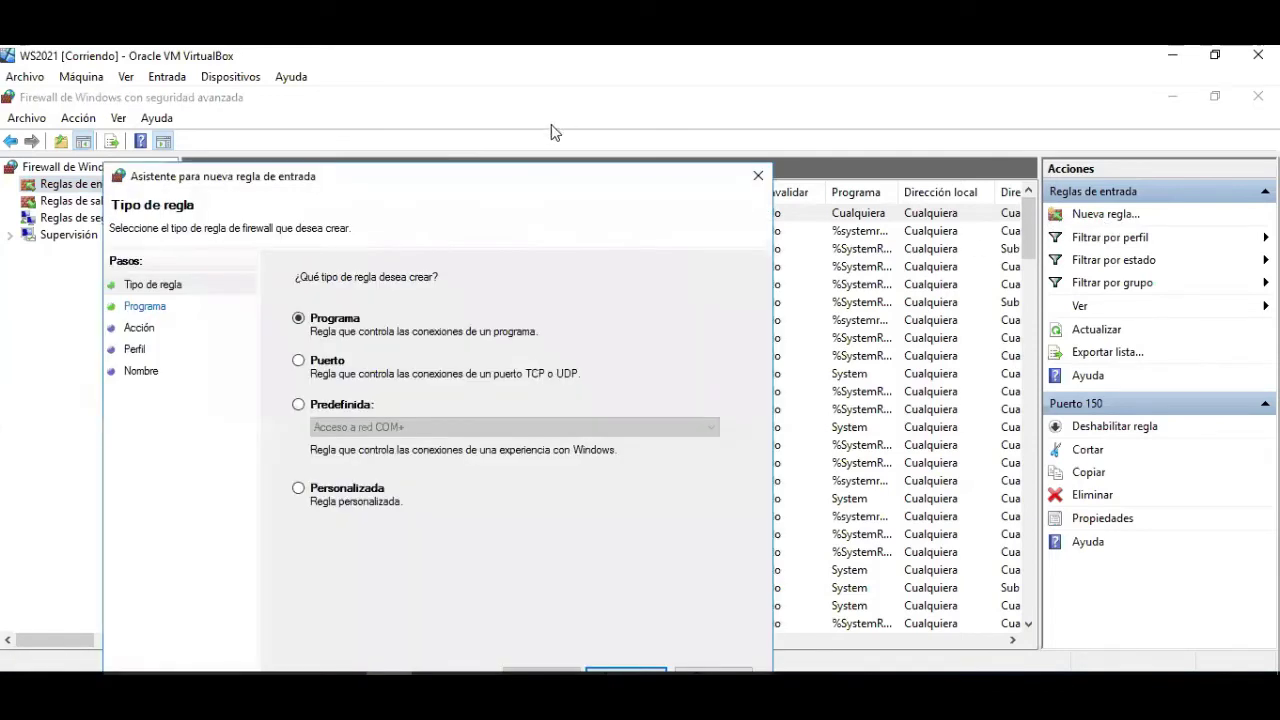
left_click_drag(531, 176, 716, 107)
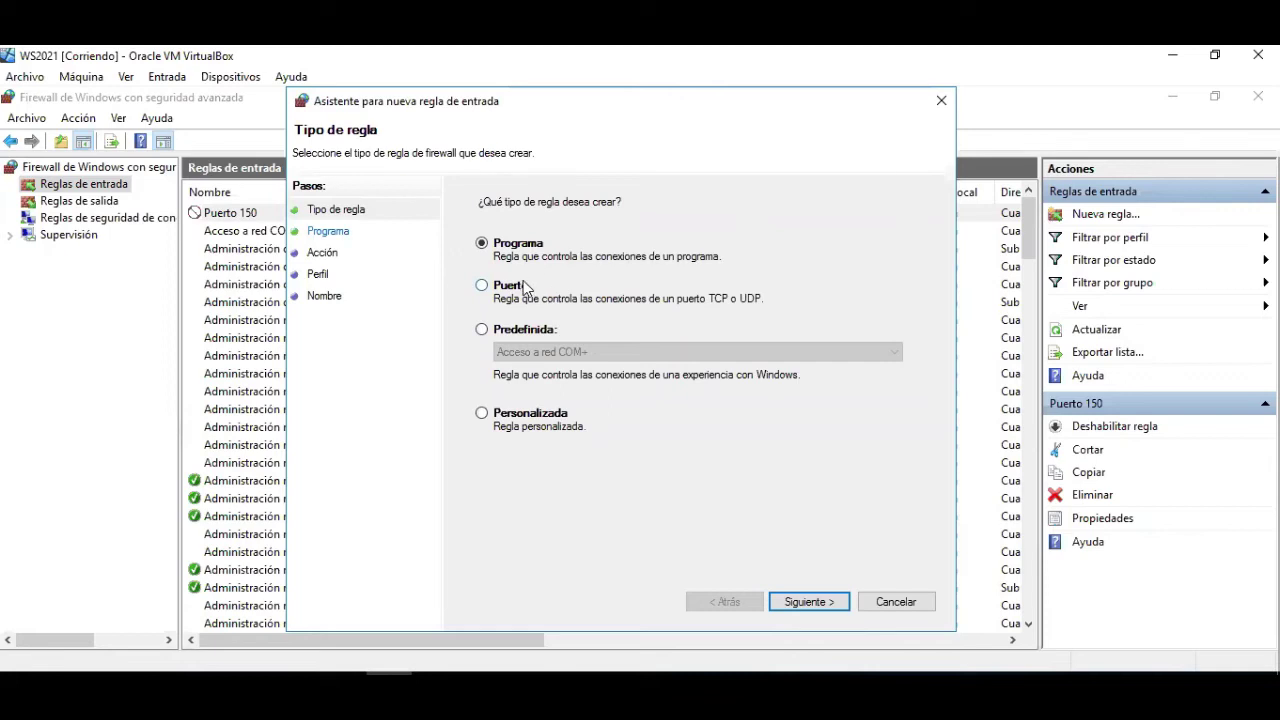
left_click(481, 329)
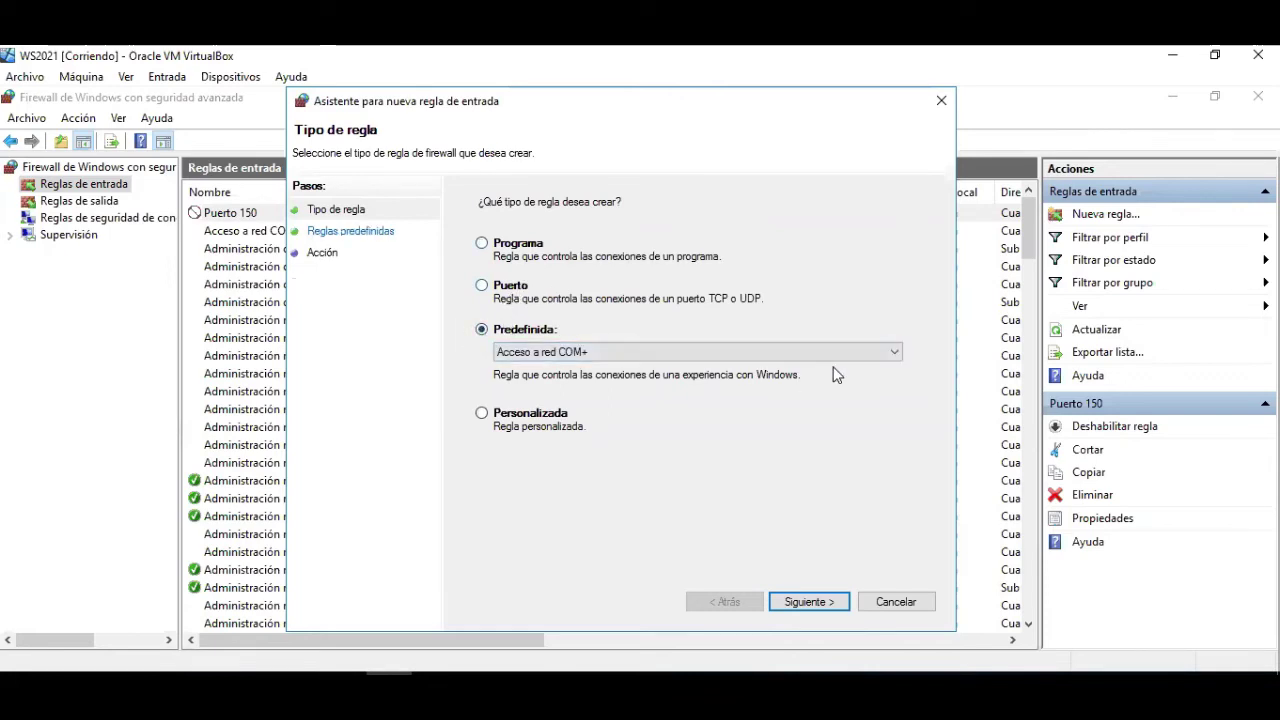
left_click(890, 351)
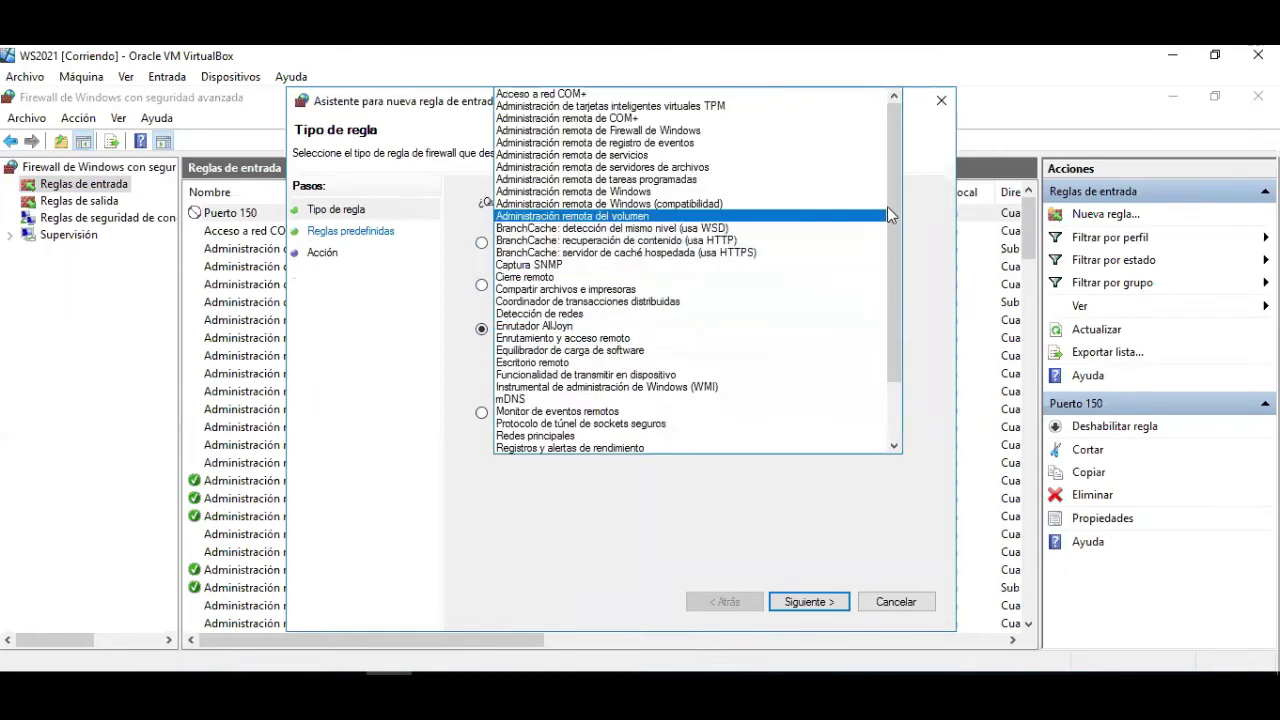
scroll(895, 250, "down", 2)
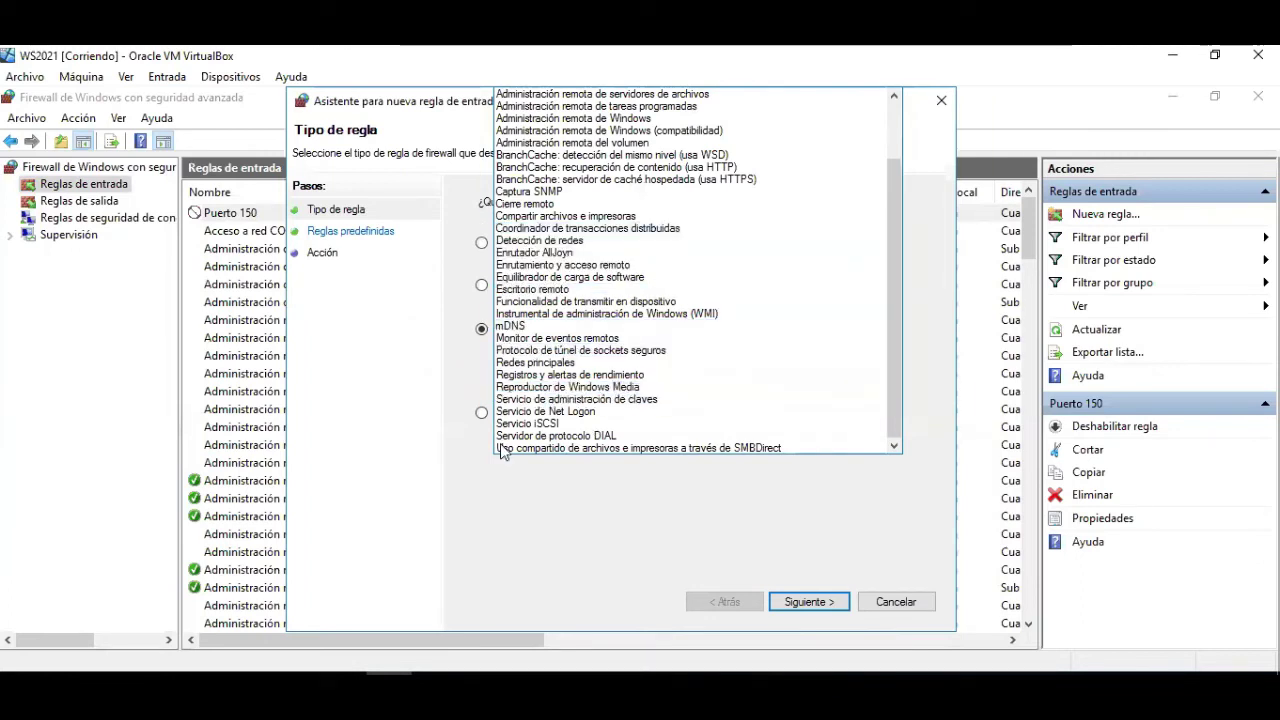
left_click(511, 526)
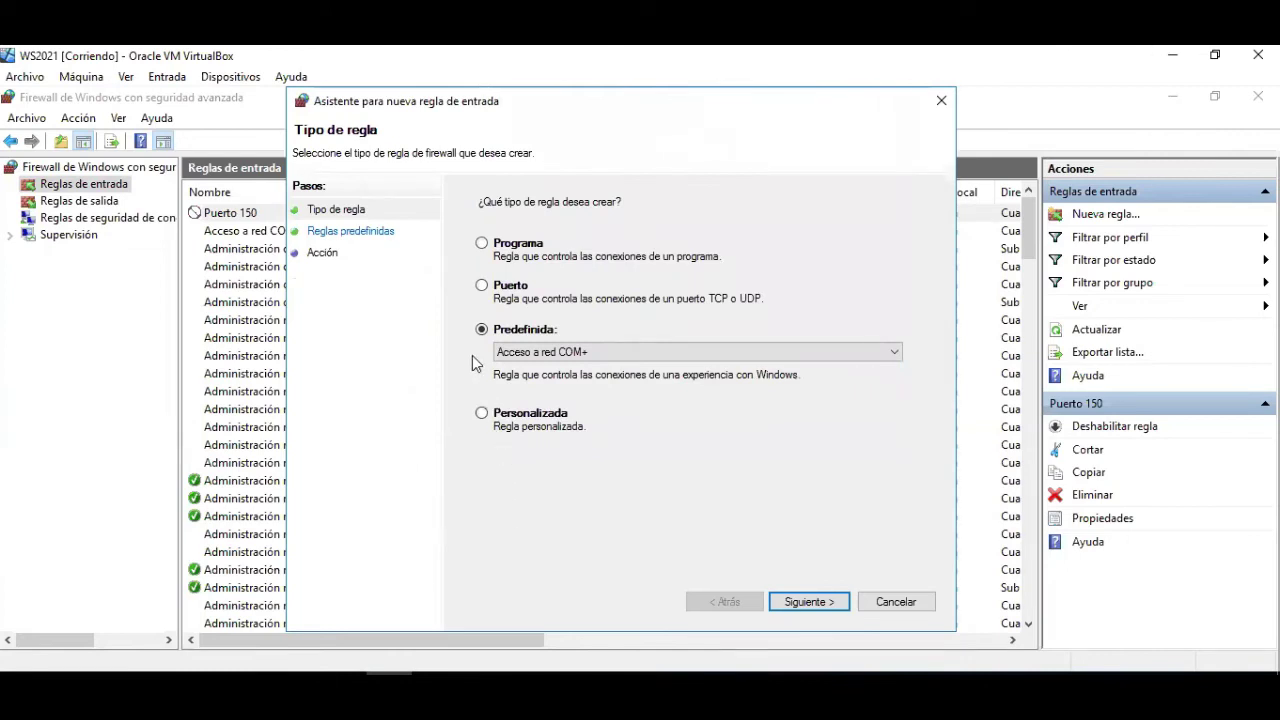
Set the new inbound rule's type to Personalizada and proceed to its program settings.
left_click(484, 418)
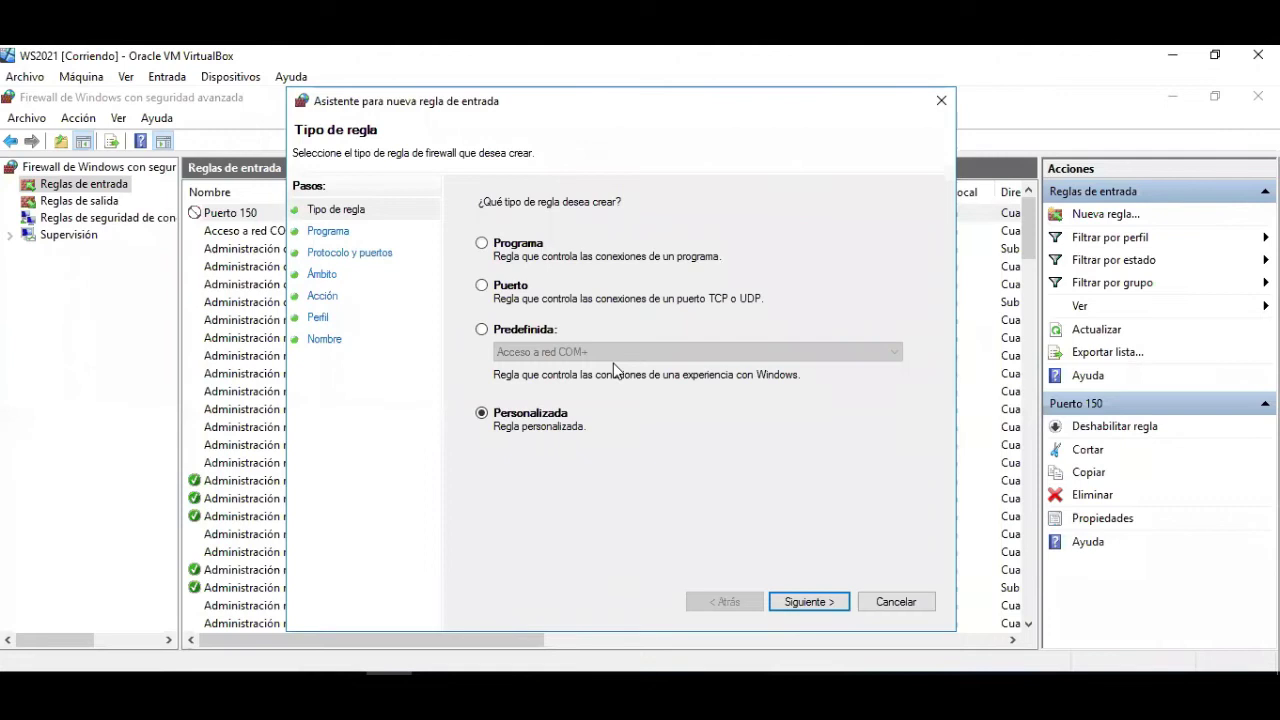
left_click(483, 245)
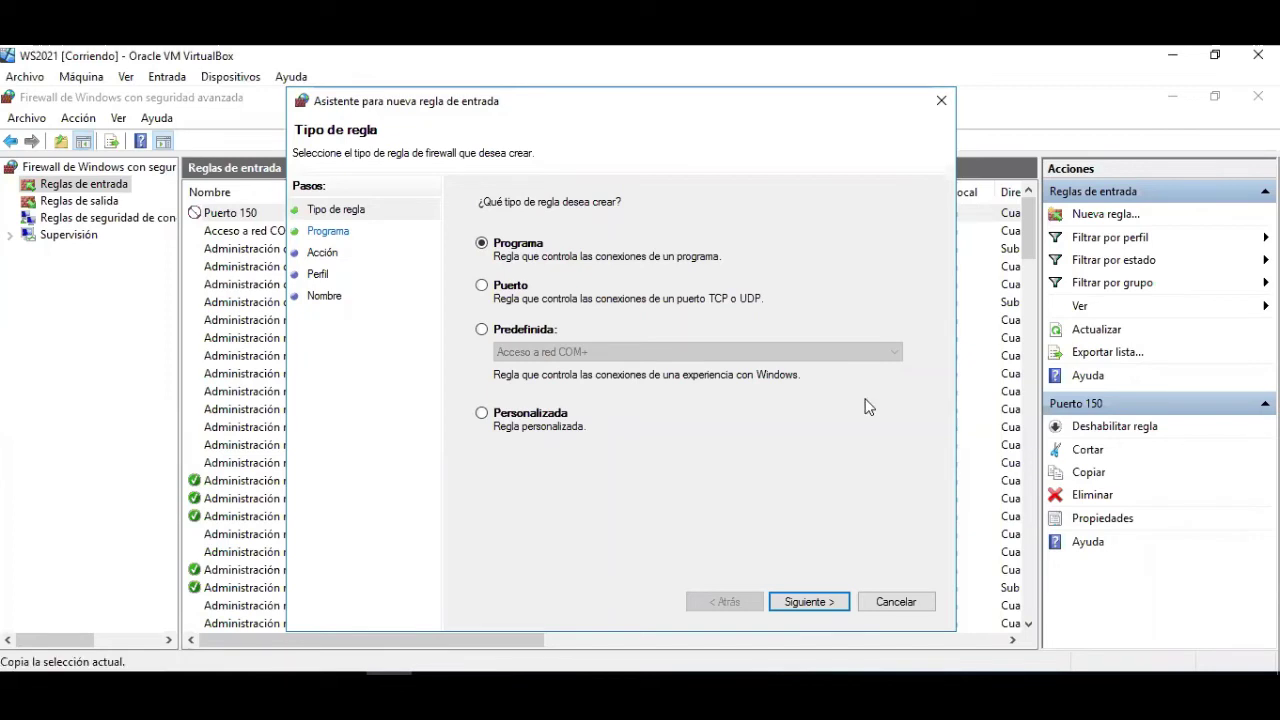
left_click(482, 416)
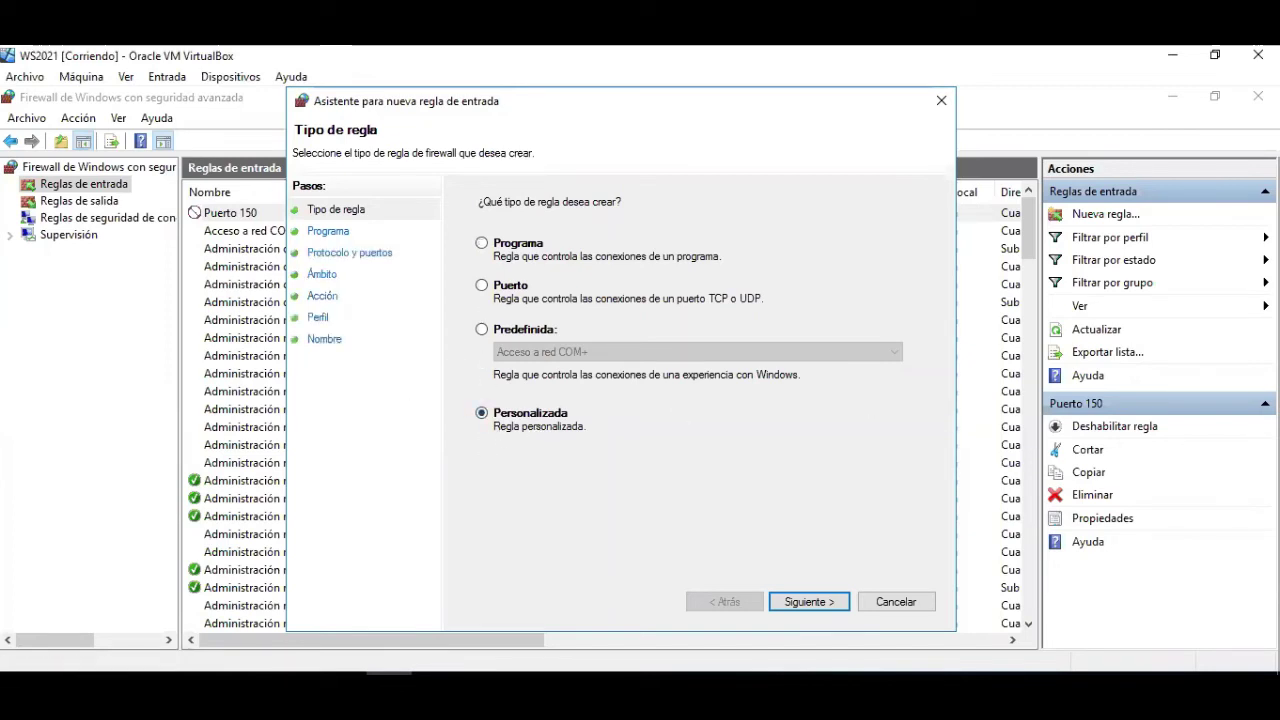
left_click(320, 236)
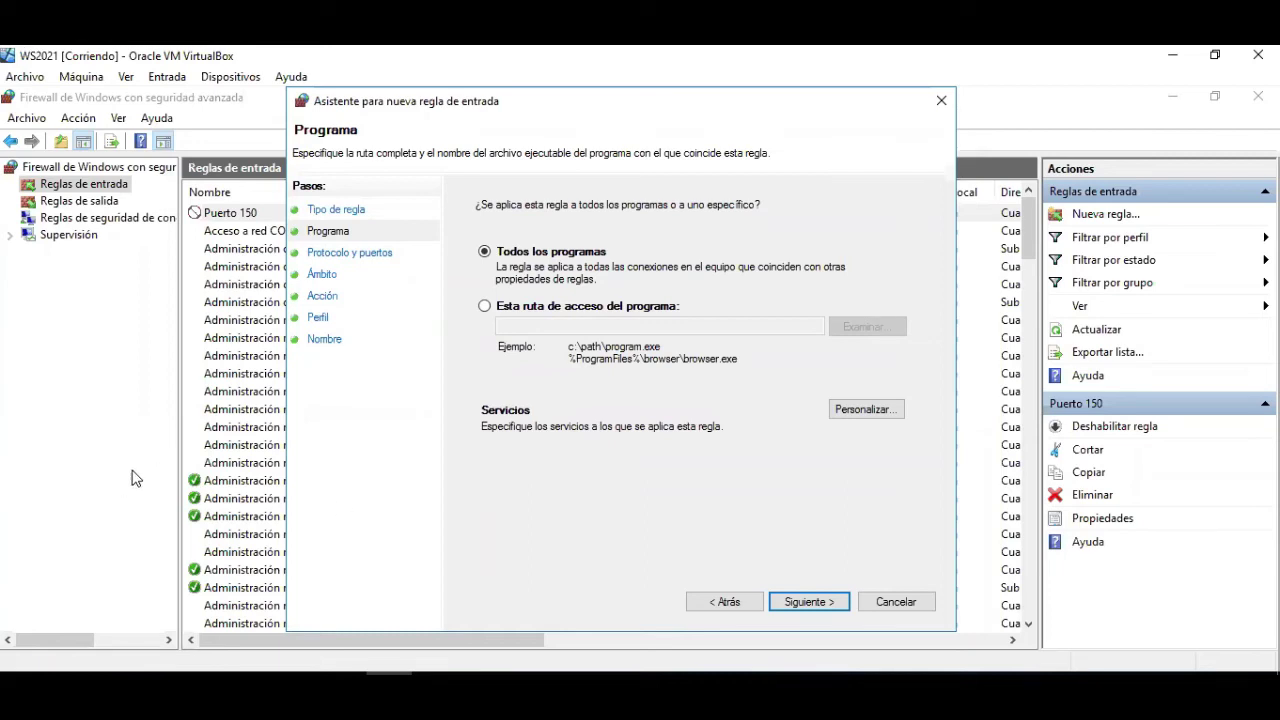
Limit the rule to a specific program path, choosing iexplore from the Internet Explorer folder in Archivos de programa.
left_click(485, 307)
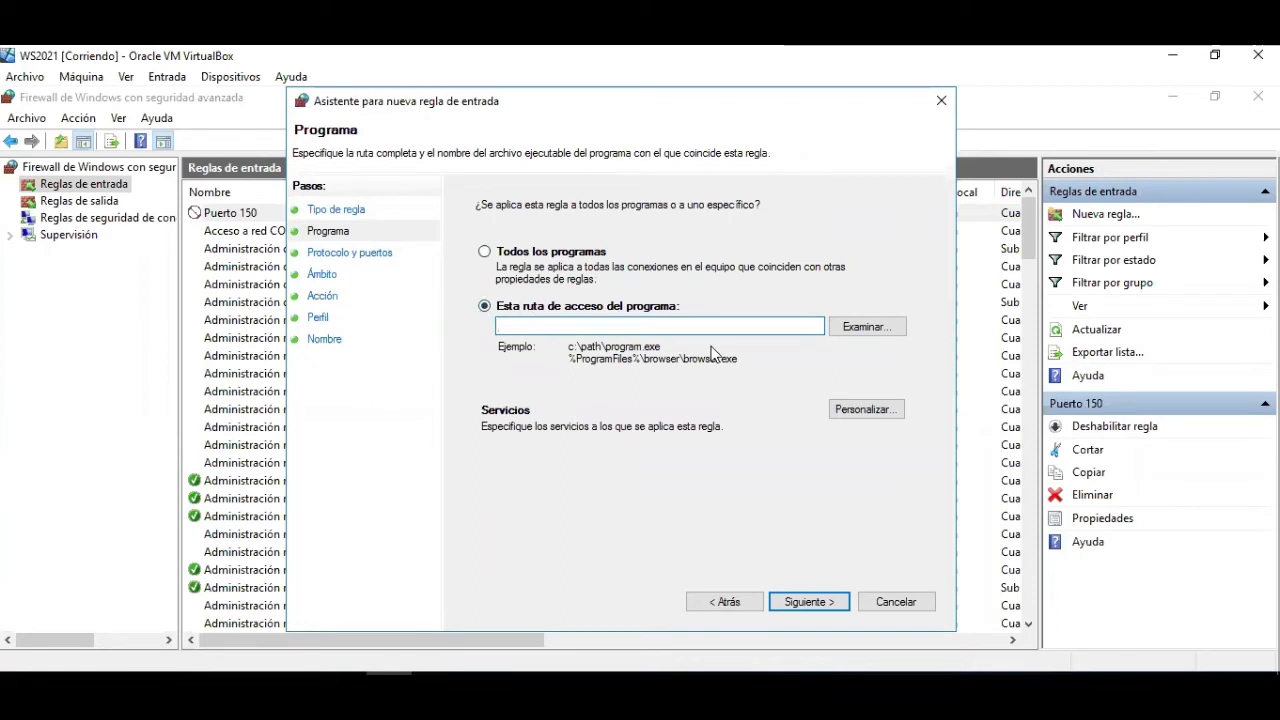
left_click(868, 330)
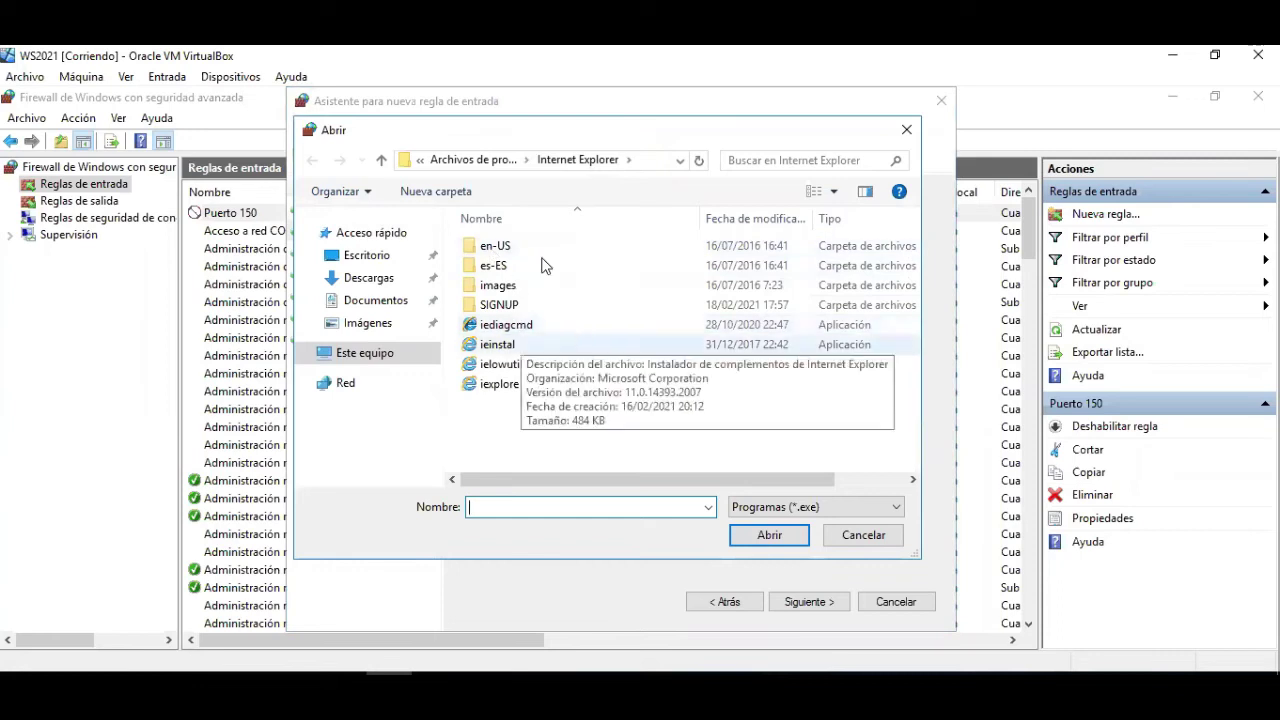
left_click(380, 160)
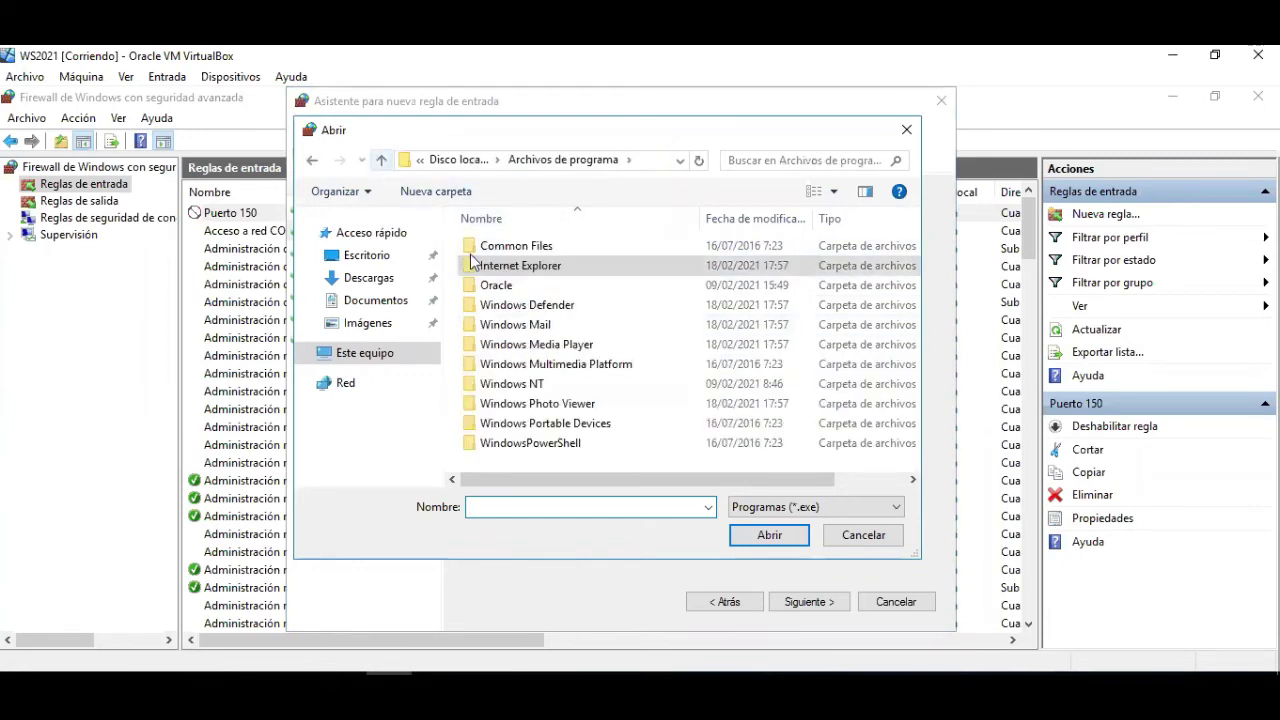
left_click(380, 160)
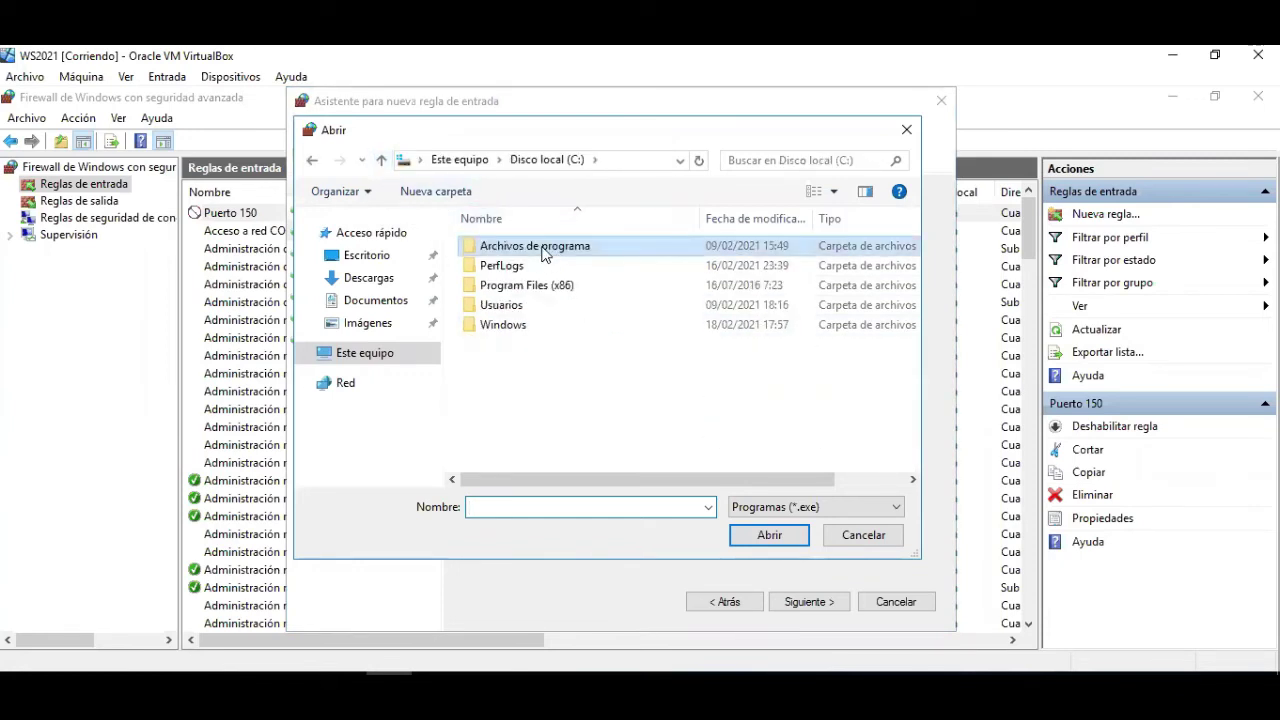
double_click(545, 255)
double_click(529, 271)
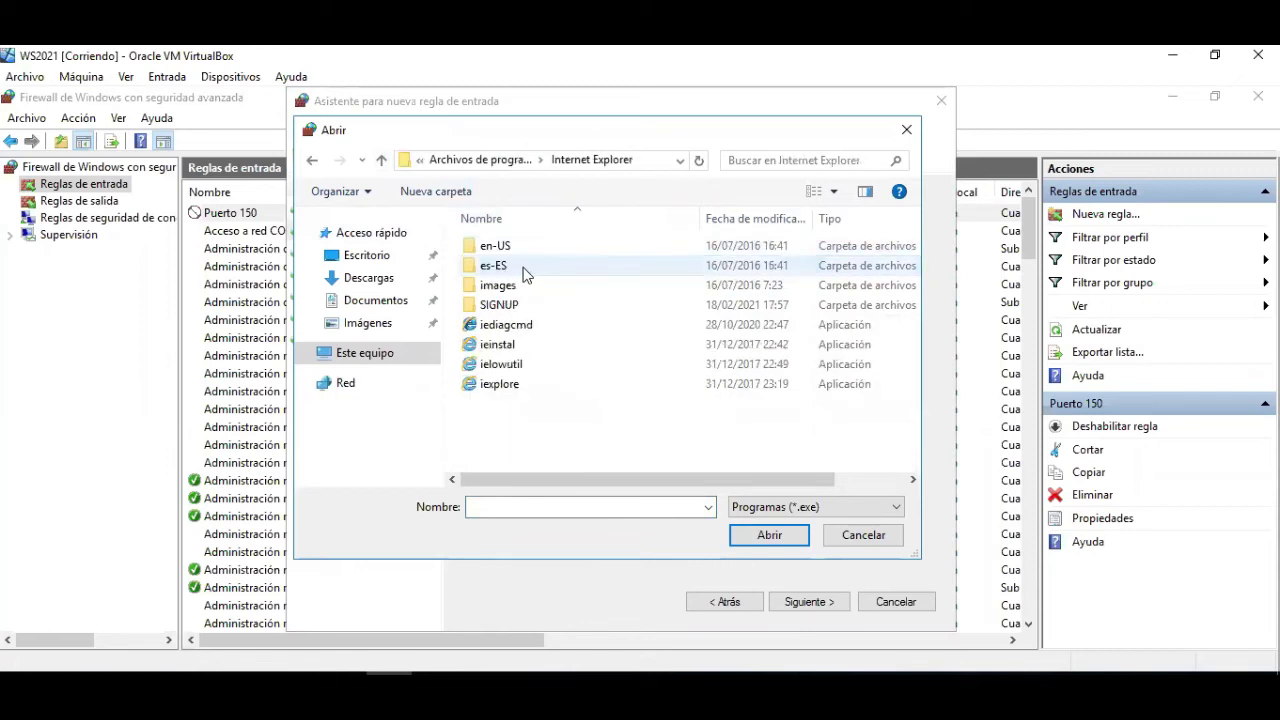
left_click(497, 383)
left_click(769, 535)
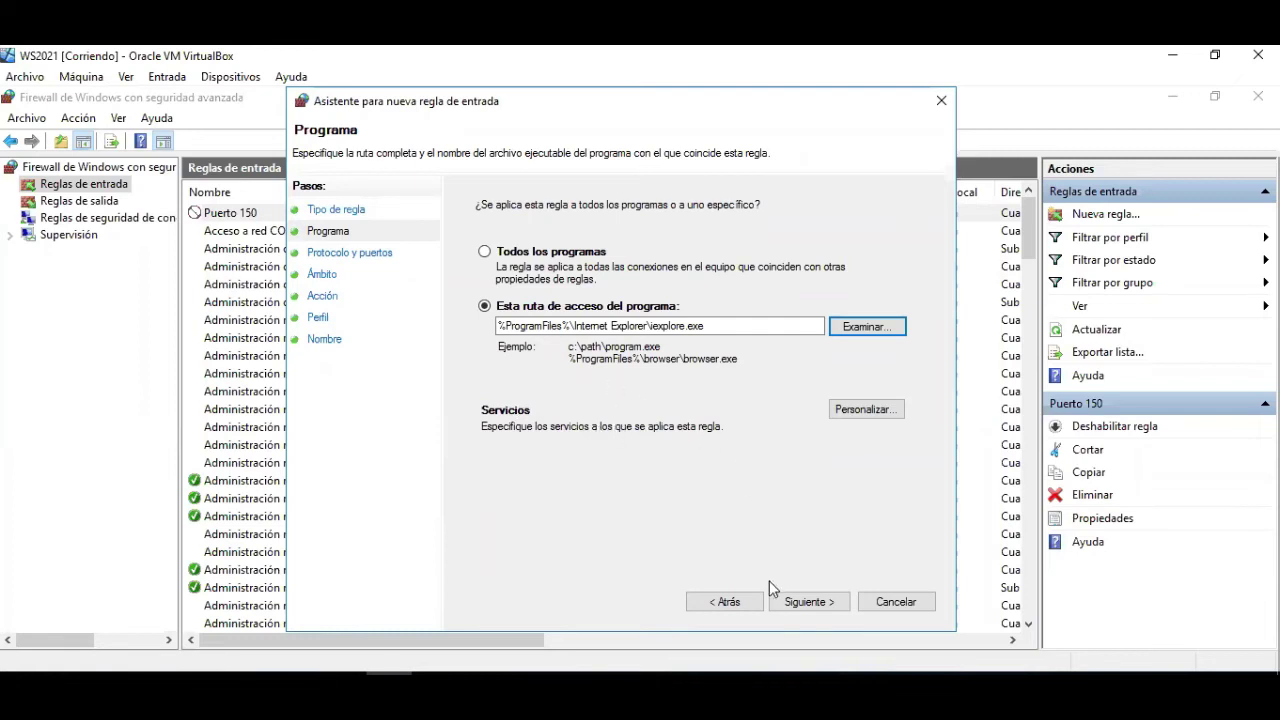
Keep the default program services, protocol, scope and profiles, and set the rule's action to Bloquear la conexión.
left_click(795, 605)
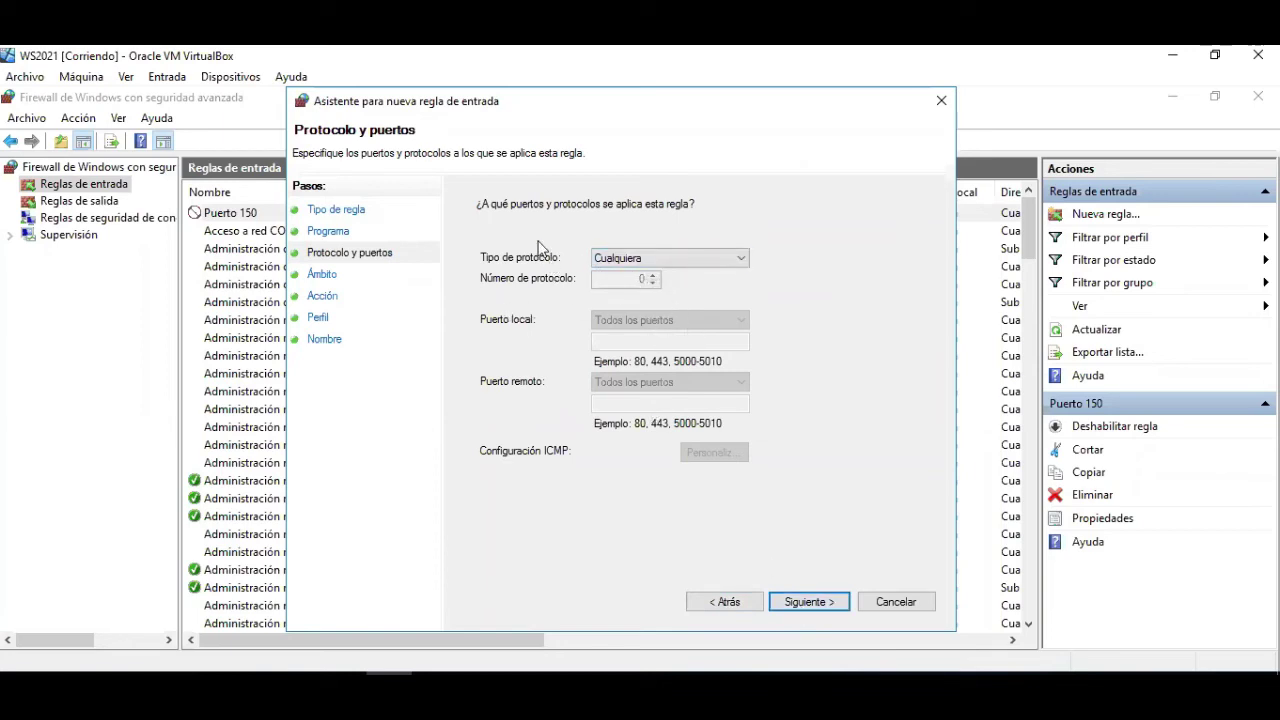
left_click(795, 601)
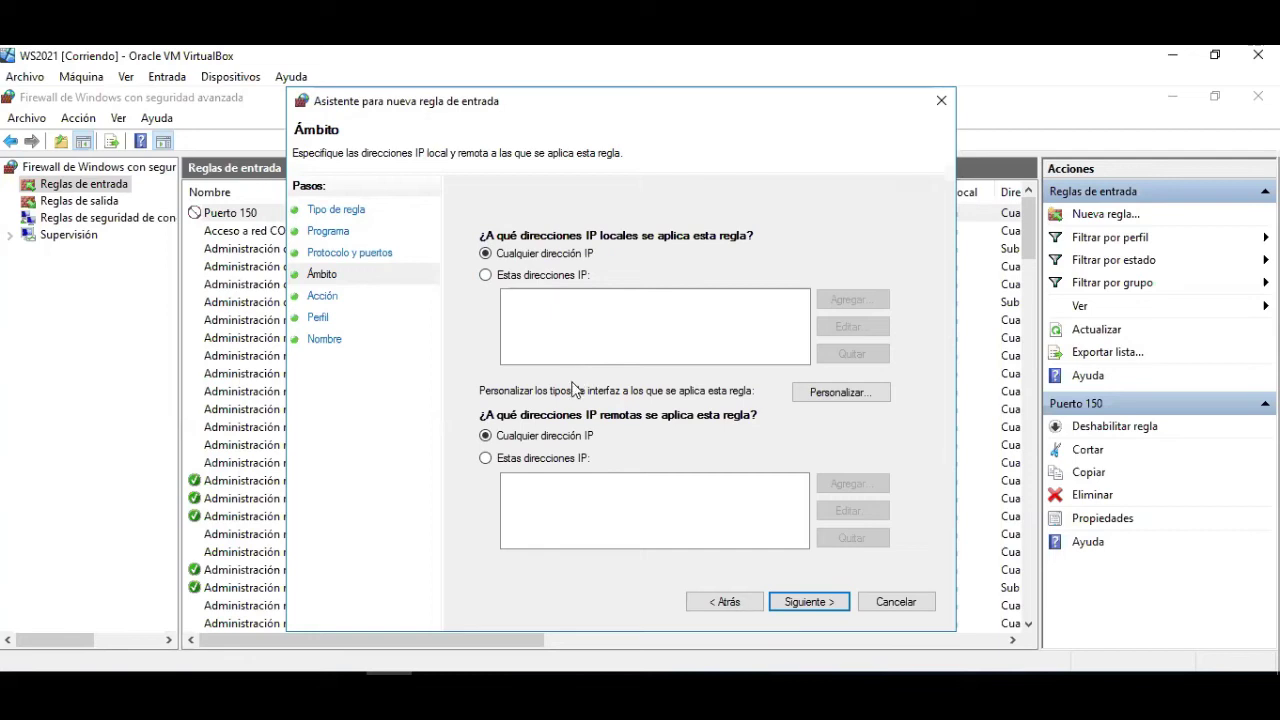
left_click(796, 603)
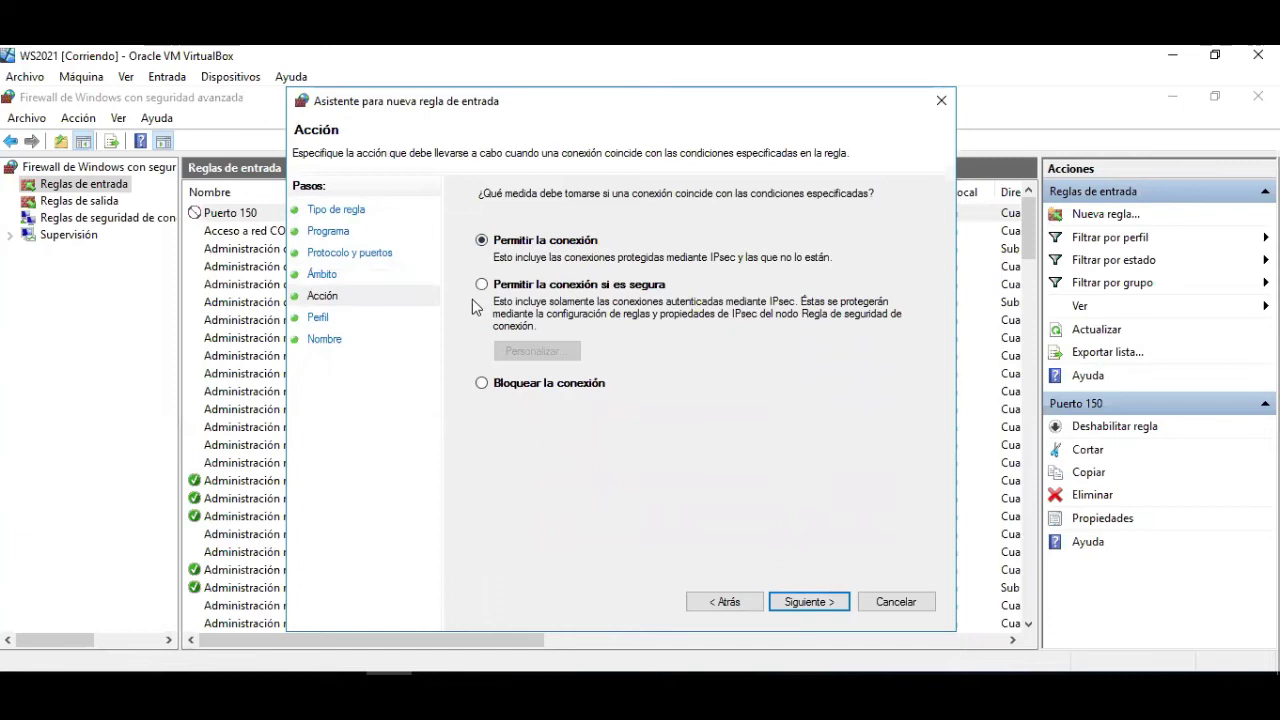
left_click(482, 383)
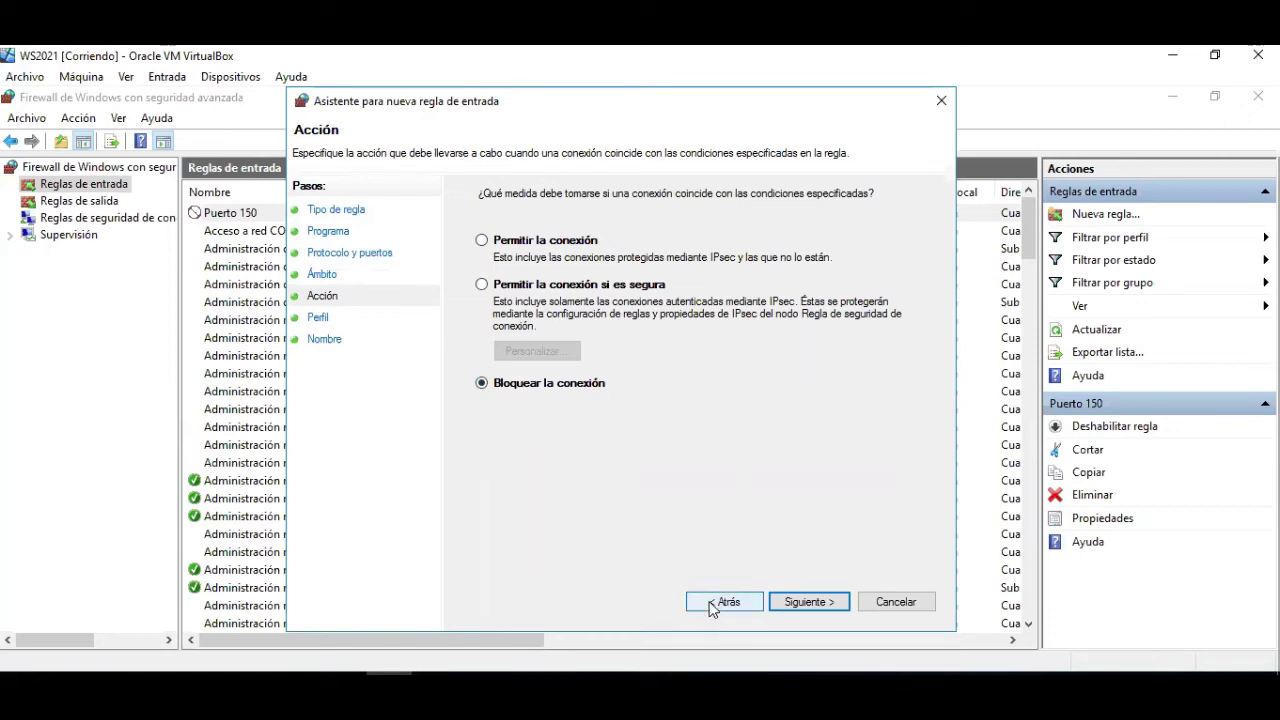
left_click(771, 608)
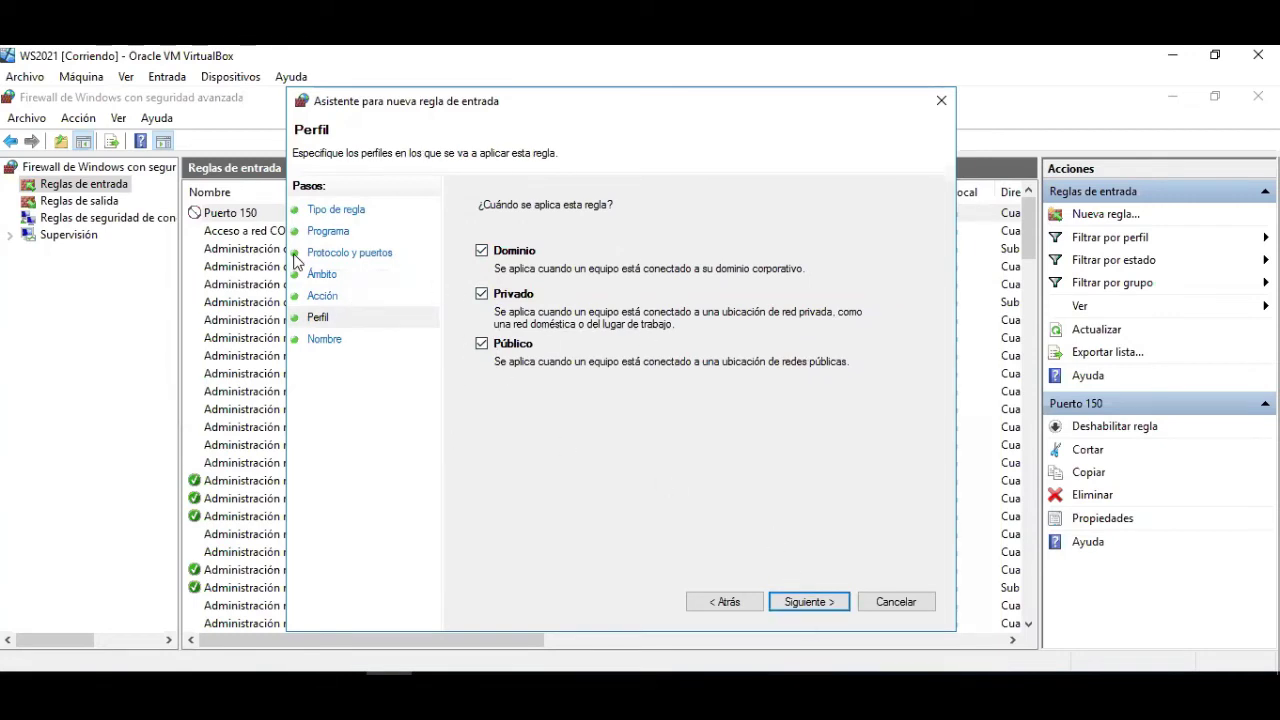
left_click(818, 603)
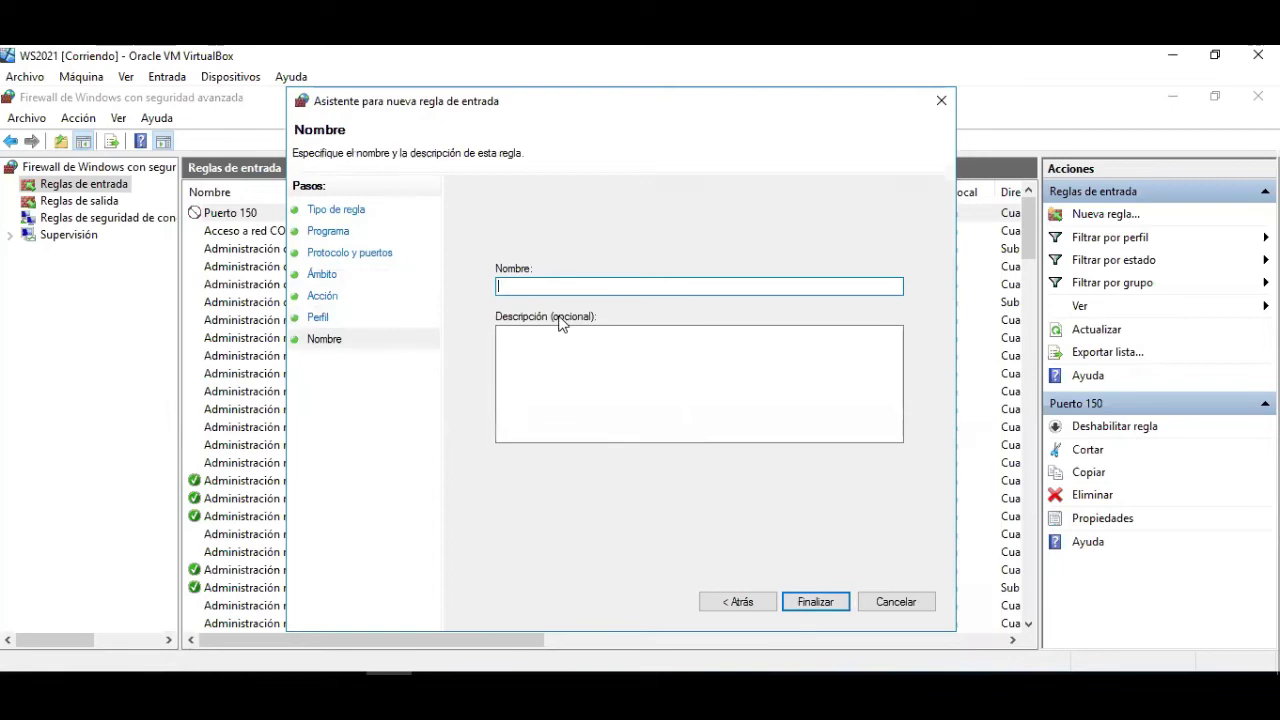
Name the rule BLOQUEO DEL EXPLORADOR, copy that text into its description and finish creating the rule.
type("BLOQUEO DEL EXPLORADOR")
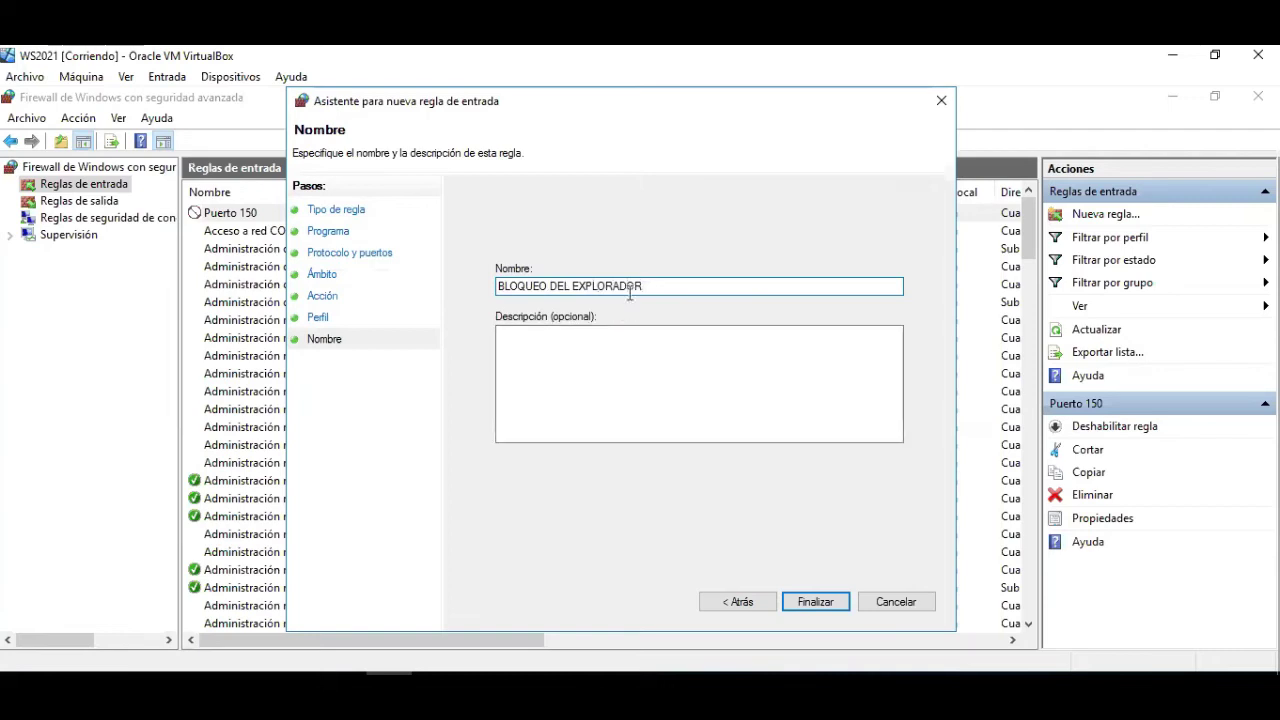
left_click_drag(648, 286, 440, 280)
key("ctrl+c")
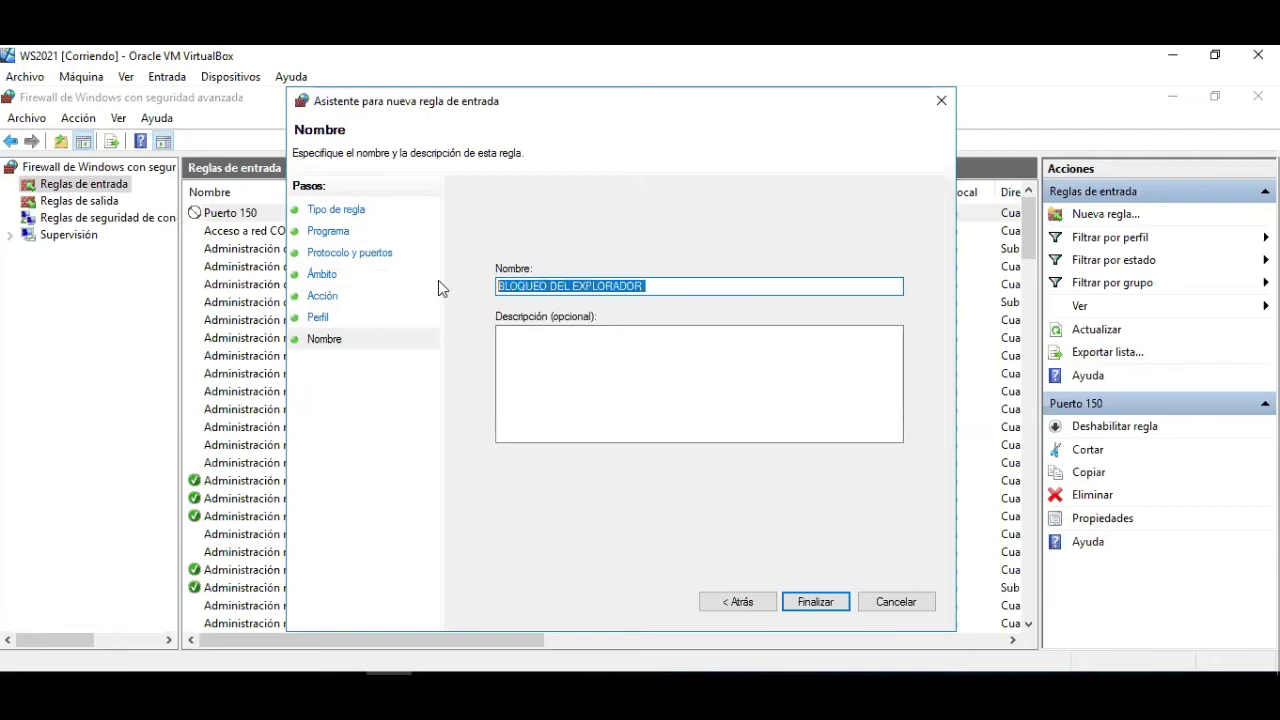
left_click(522, 370)
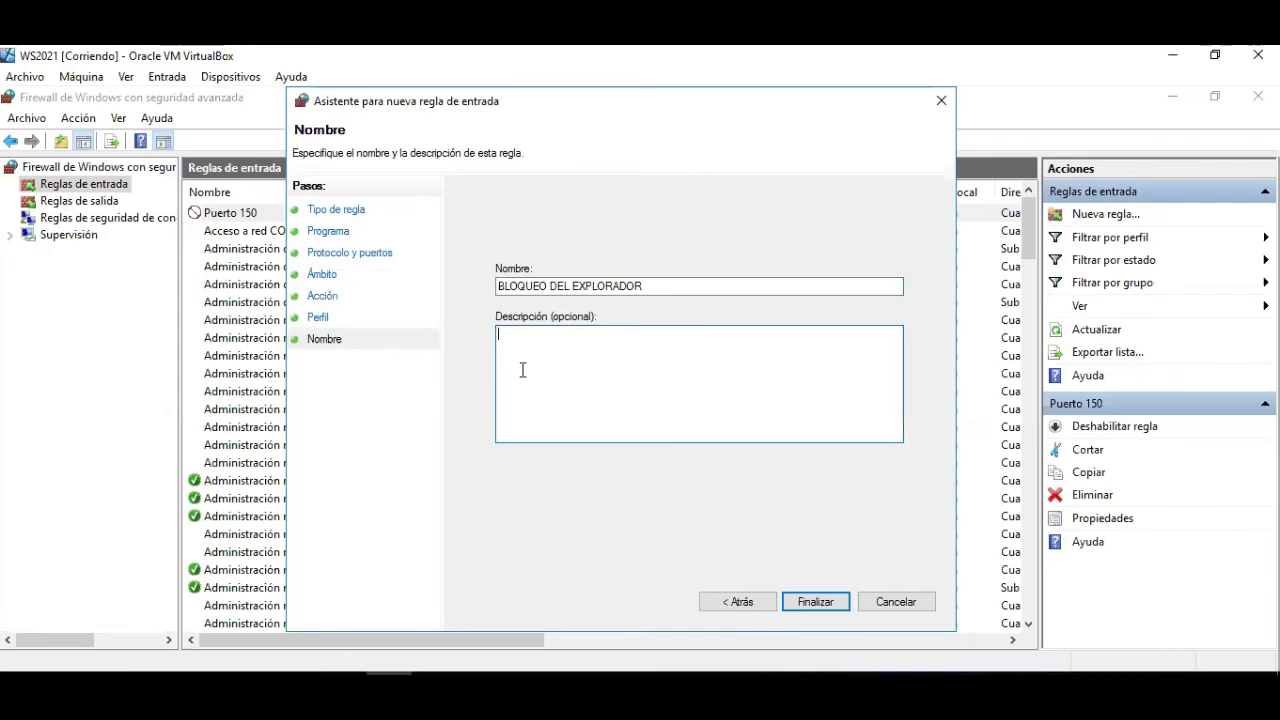
key("ctrl+v")
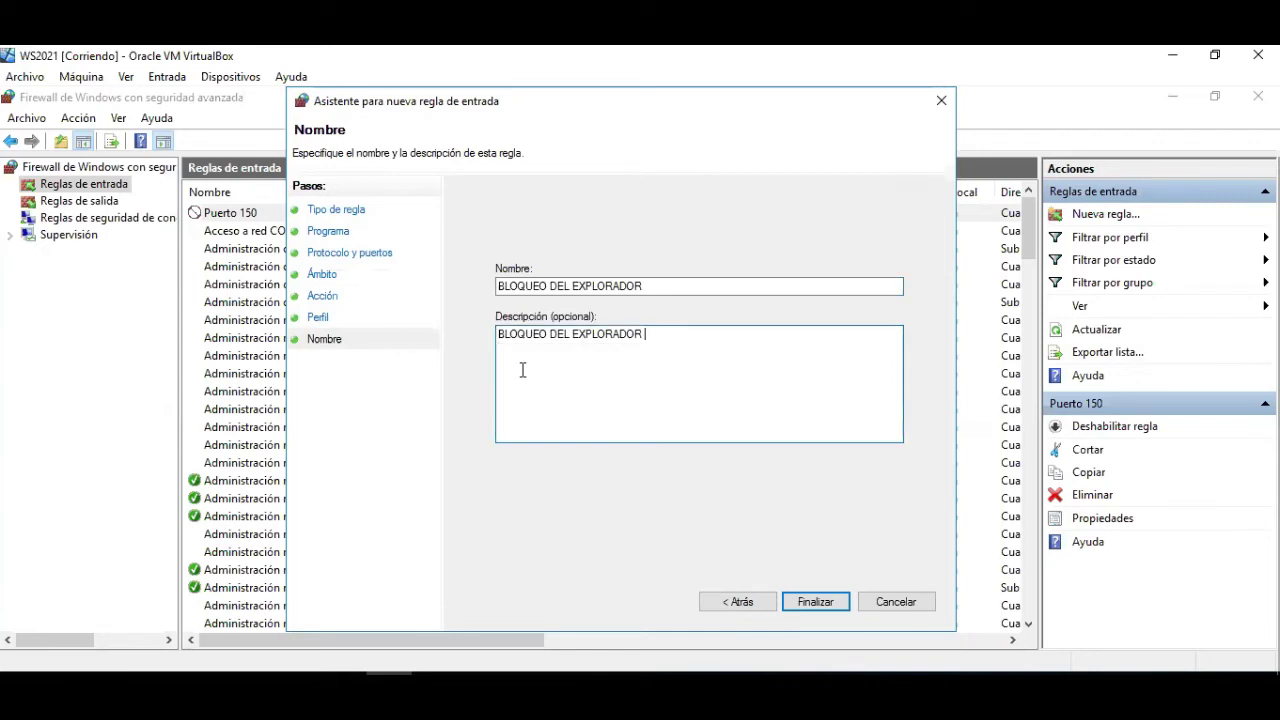
left_click(814, 601)
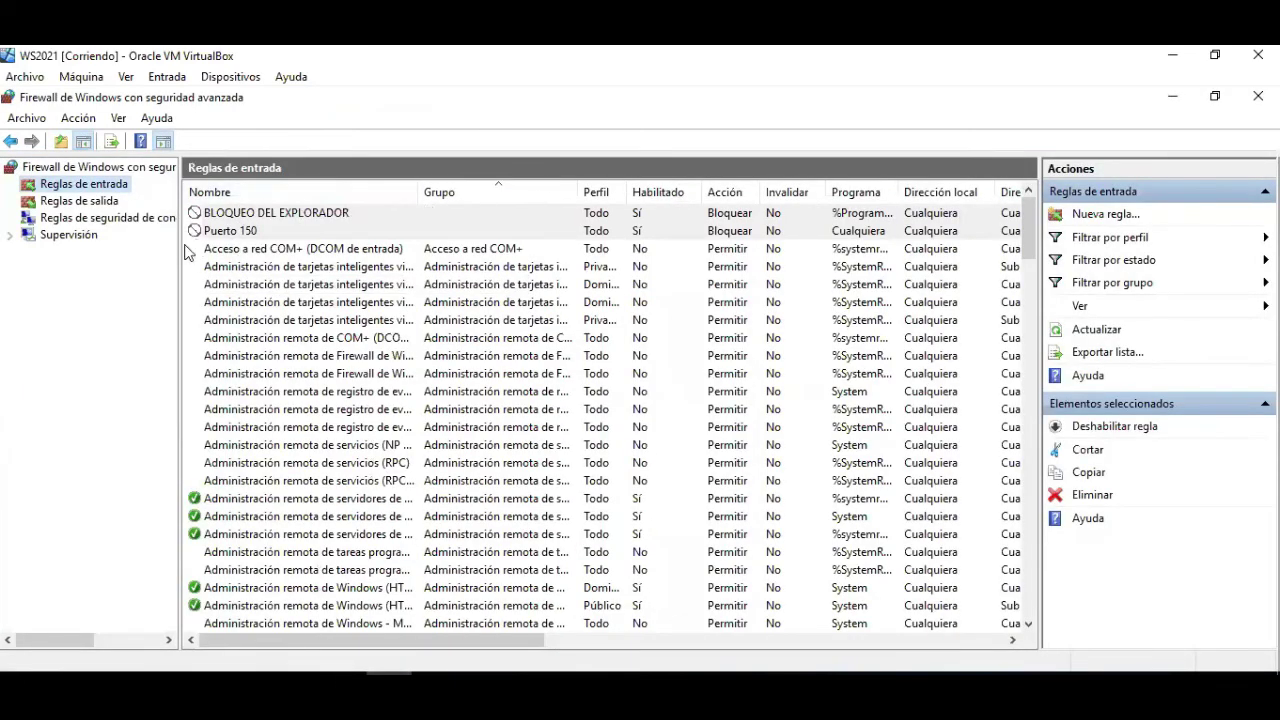
Disable the selected BLOQUEO DEL EXPLORADOR and Puerto 150 rules, leaving only BLOQUEO DEL EXPLORADOR selected.
right_click(230, 215)
left_click(262, 220)
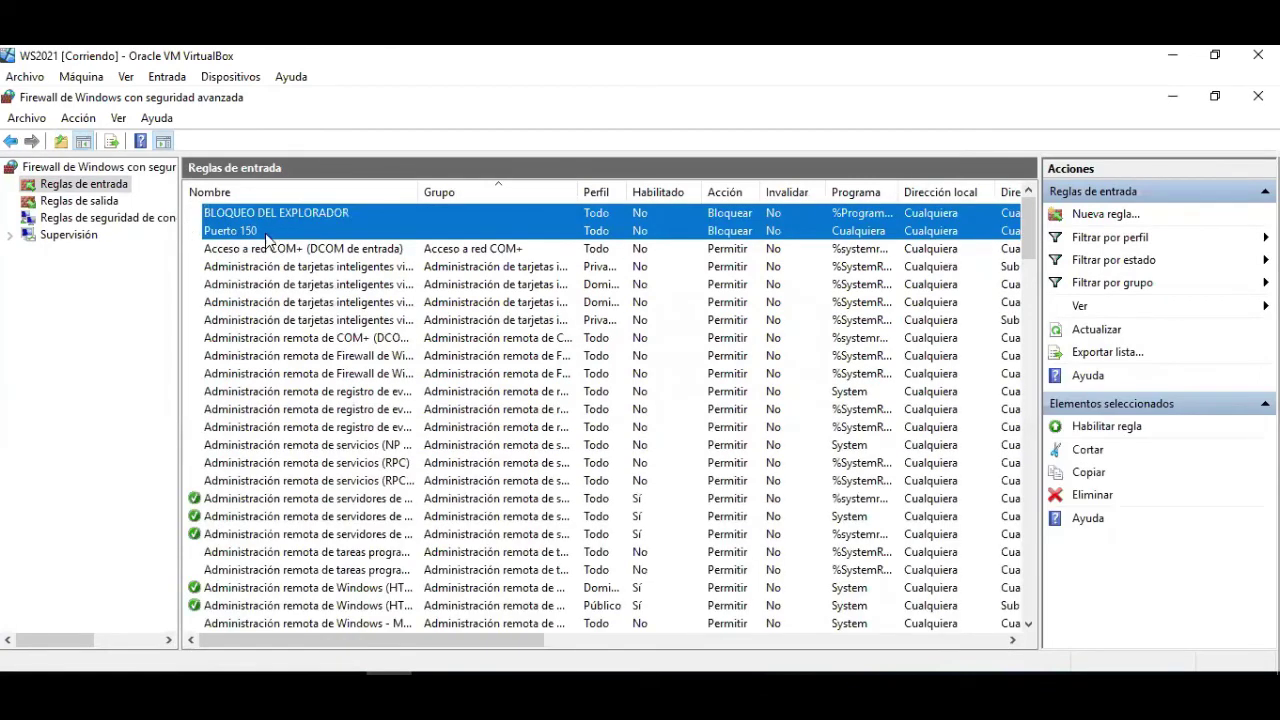
left_click(212, 233)
left_click(224, 214)
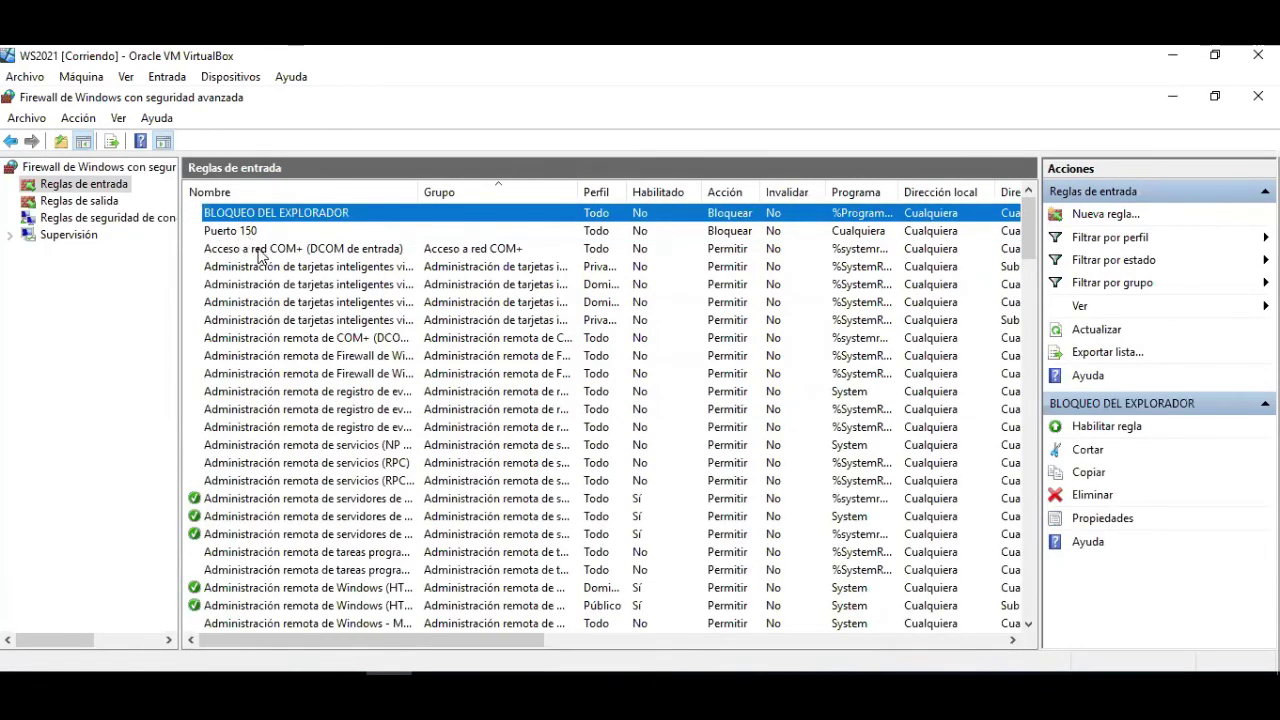
Start another new inbound rule and set its type to Personalizada.
left_click(1122, 216)
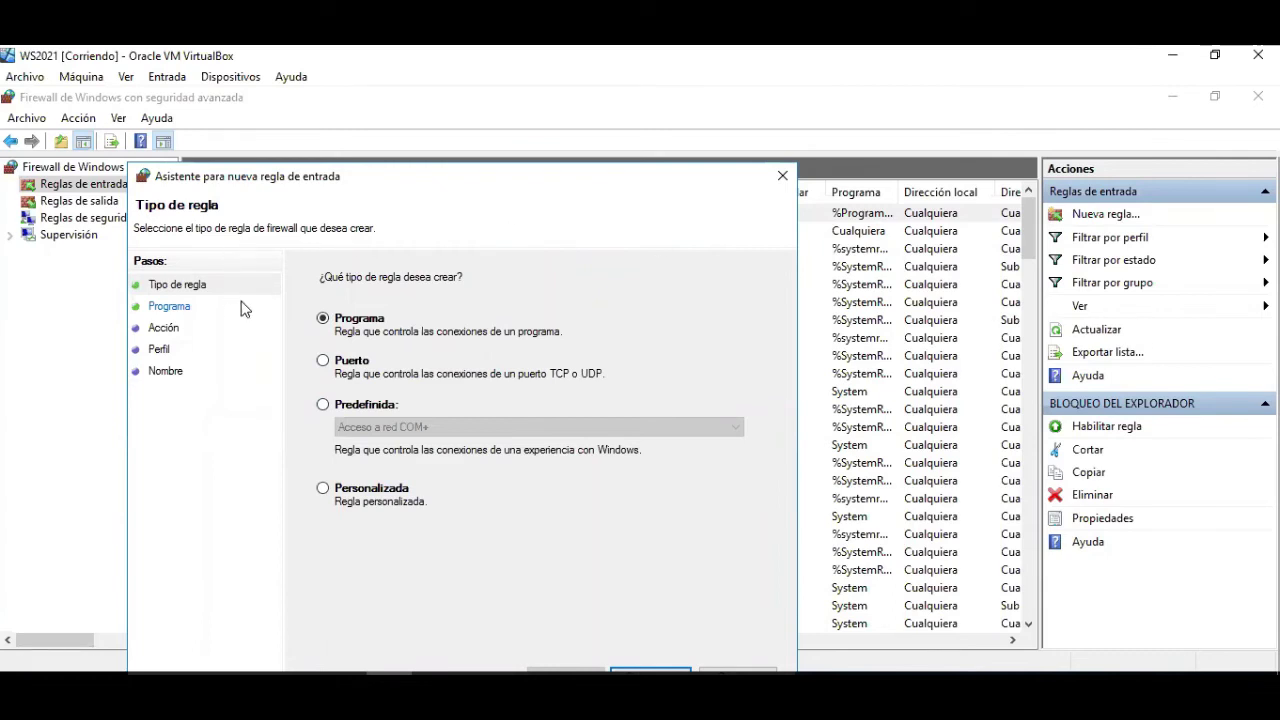
left_click(388, 494)
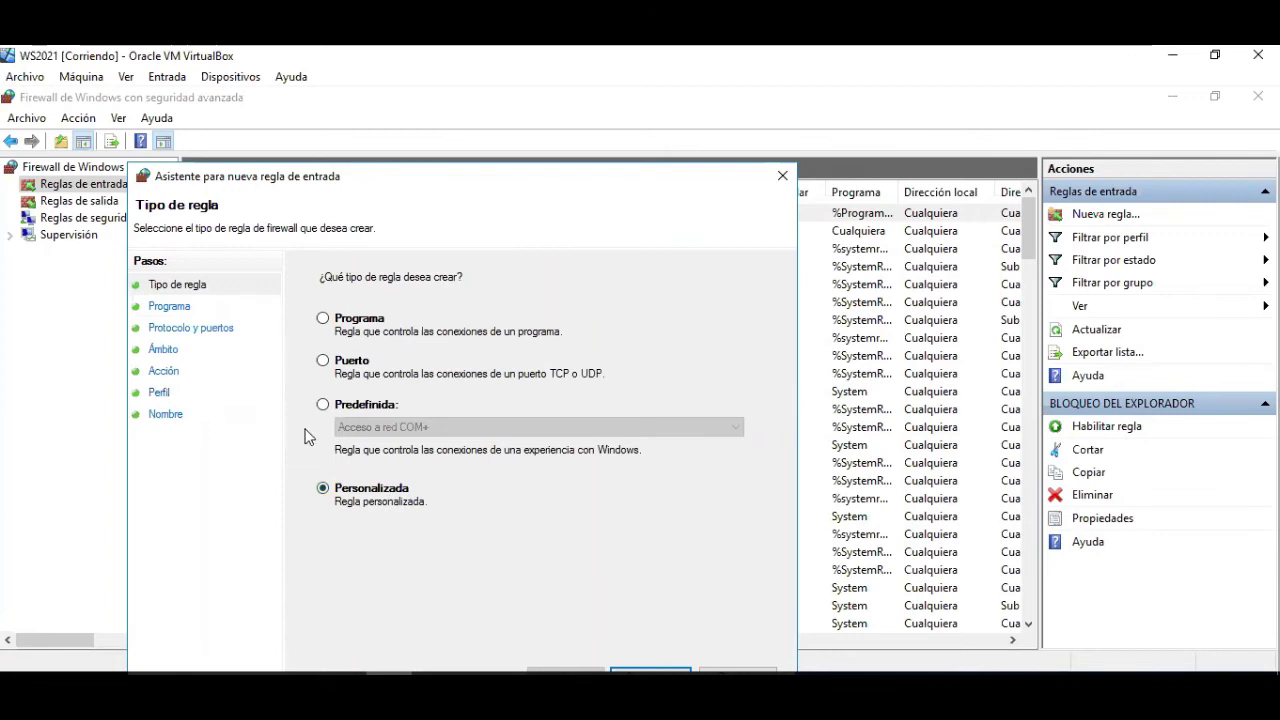
left_click(324, 362)
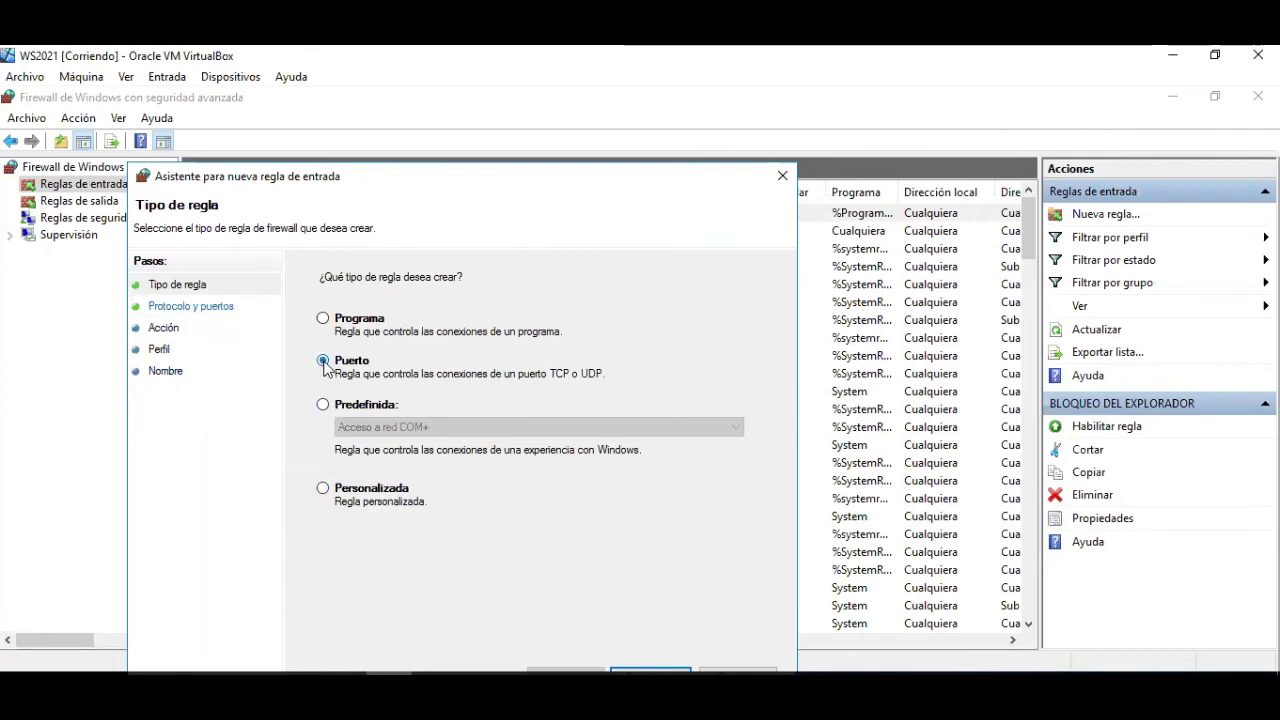
left_click(325, 490)
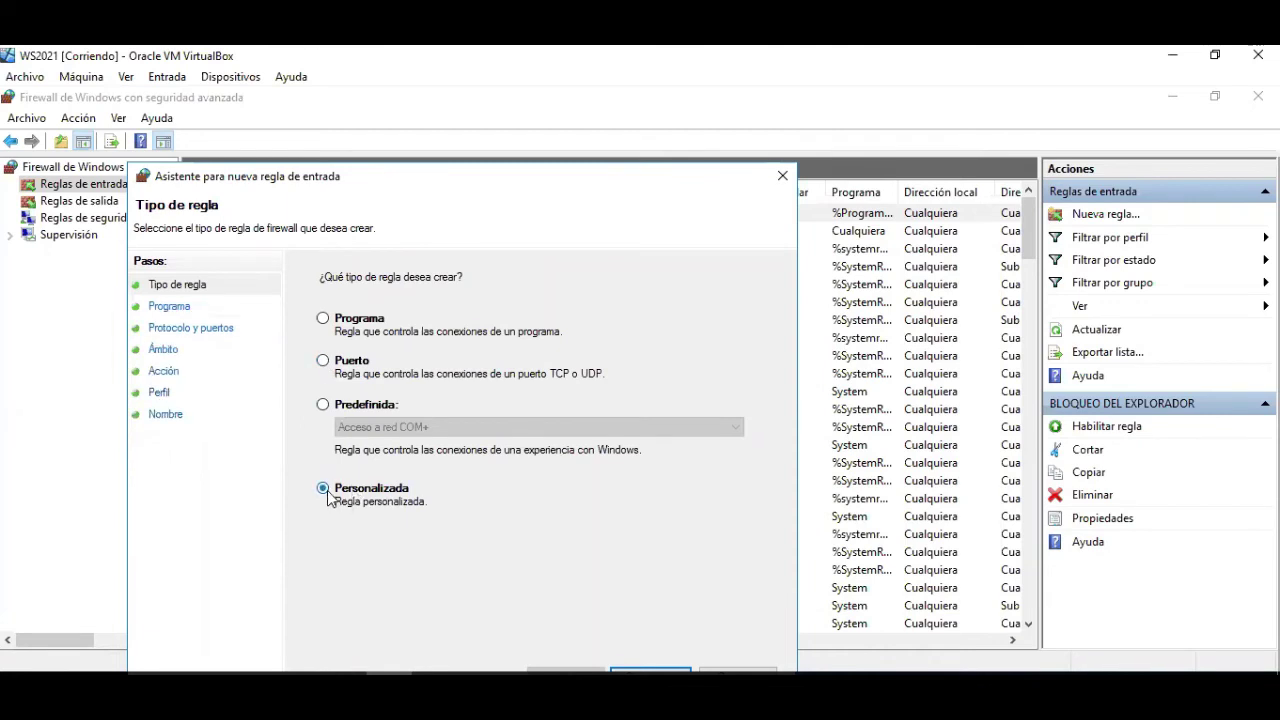
Set the new rule's protocol type to ICMPv4 and continue to its scope settings.
left_click(200, 330)
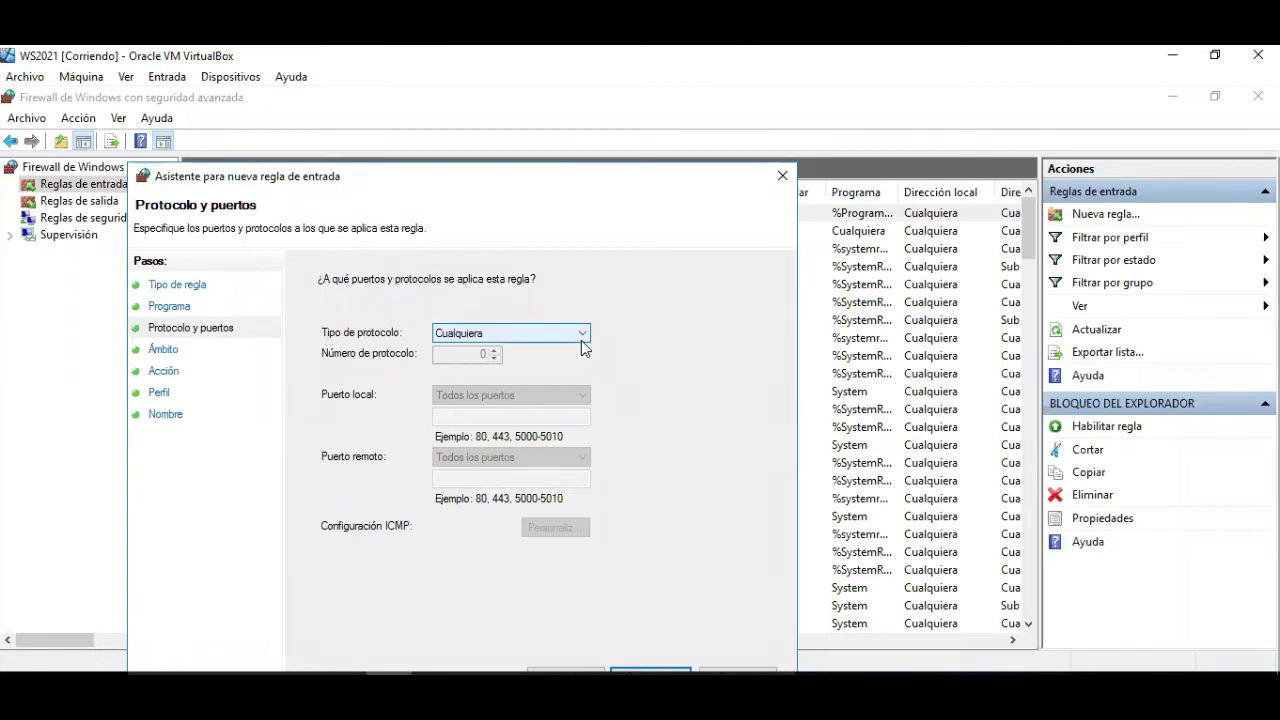
left_click(584, 332)
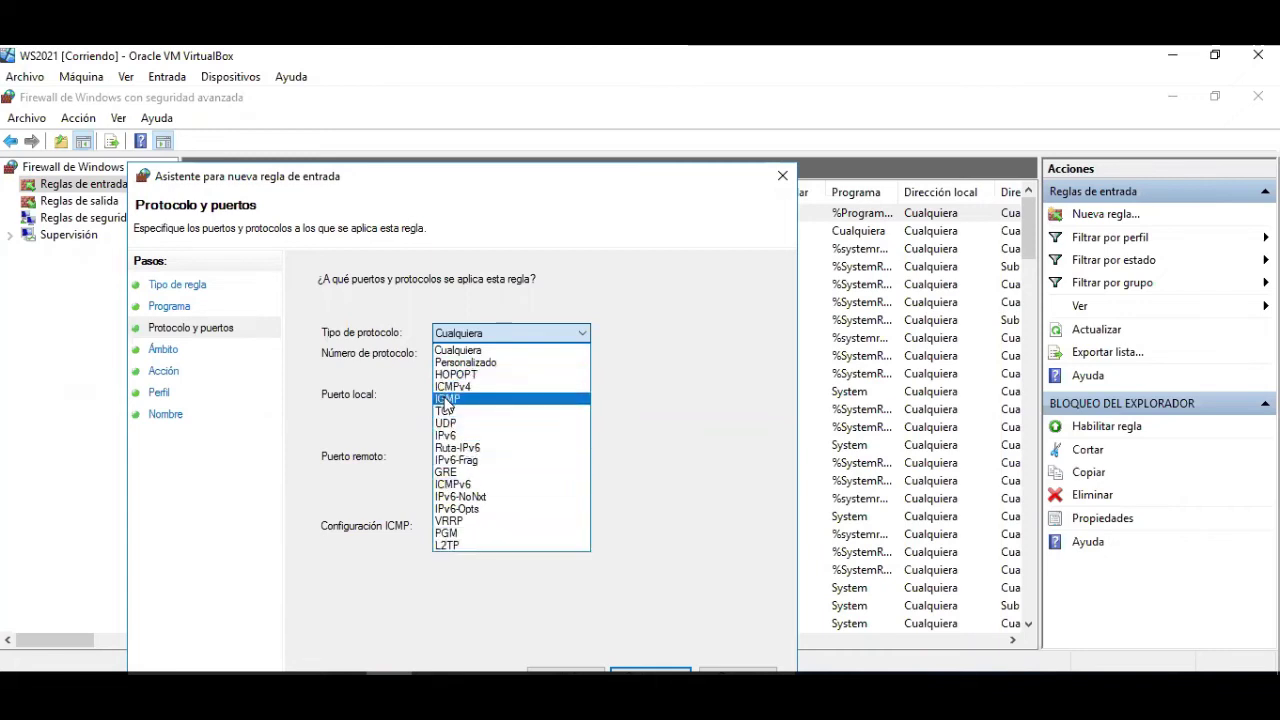
left_click(452, 387)
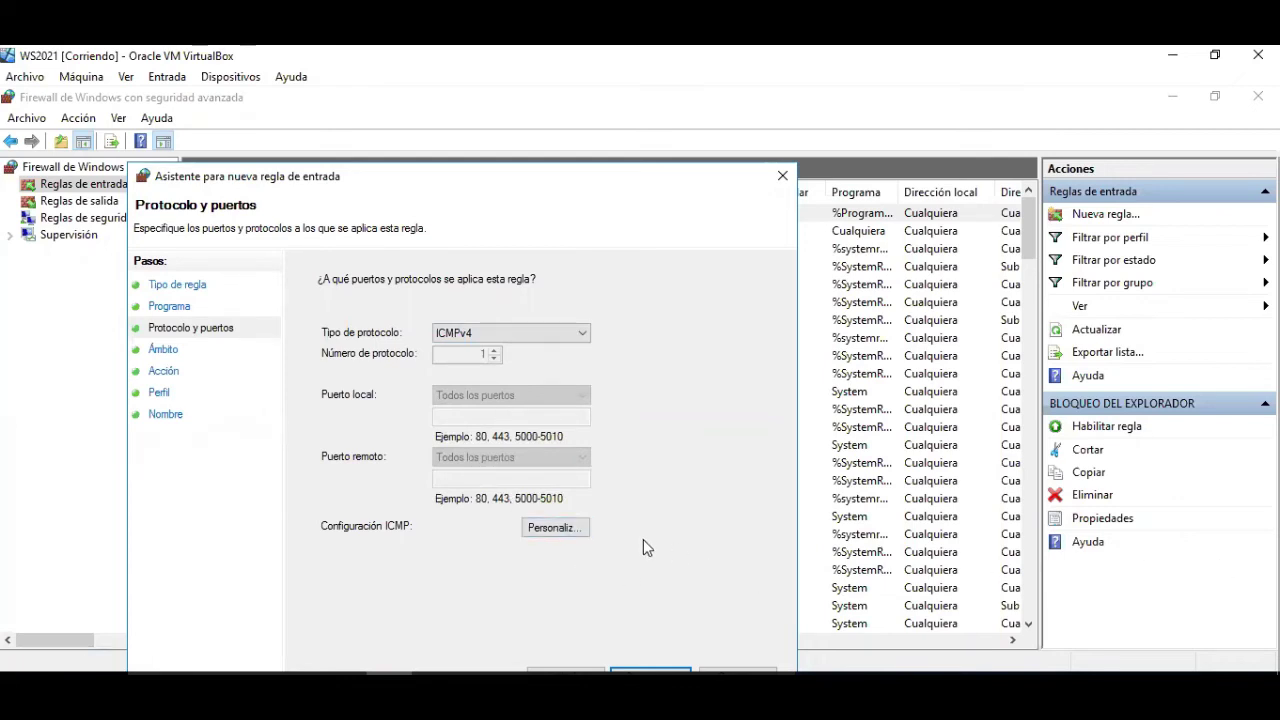
left_click_drag(656, 186, 751, 111)
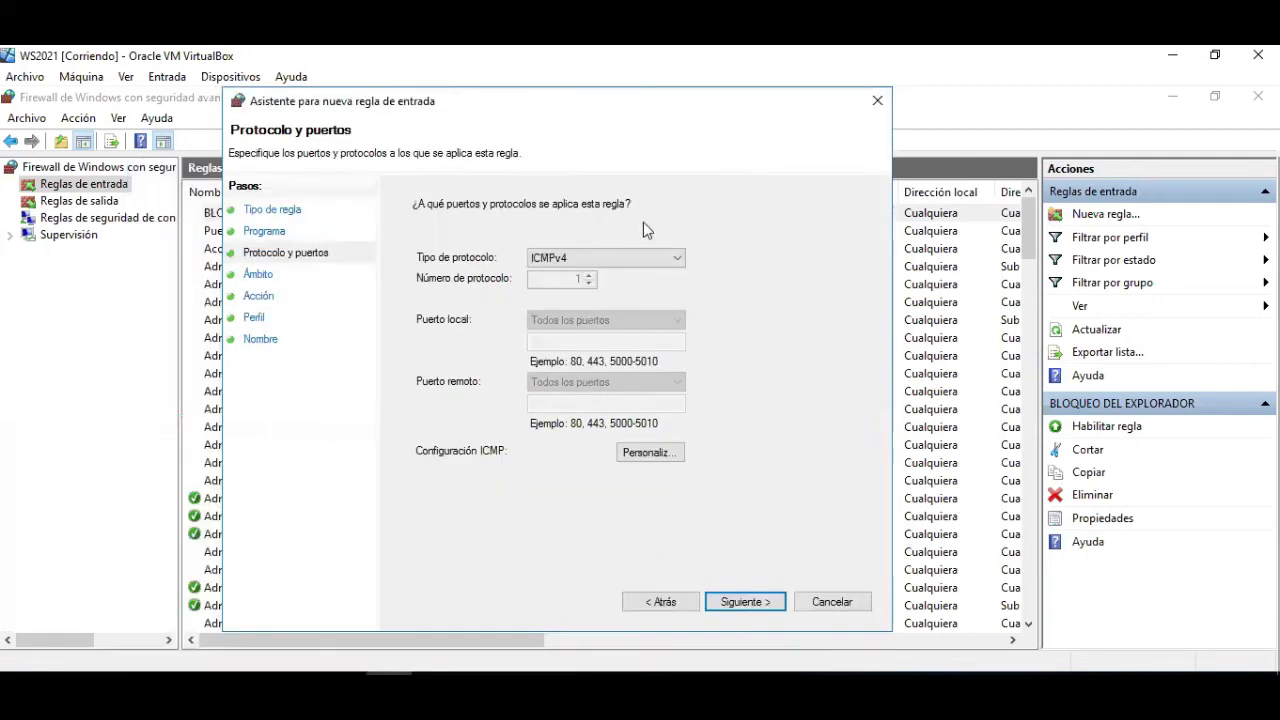
left_click(745, 603)
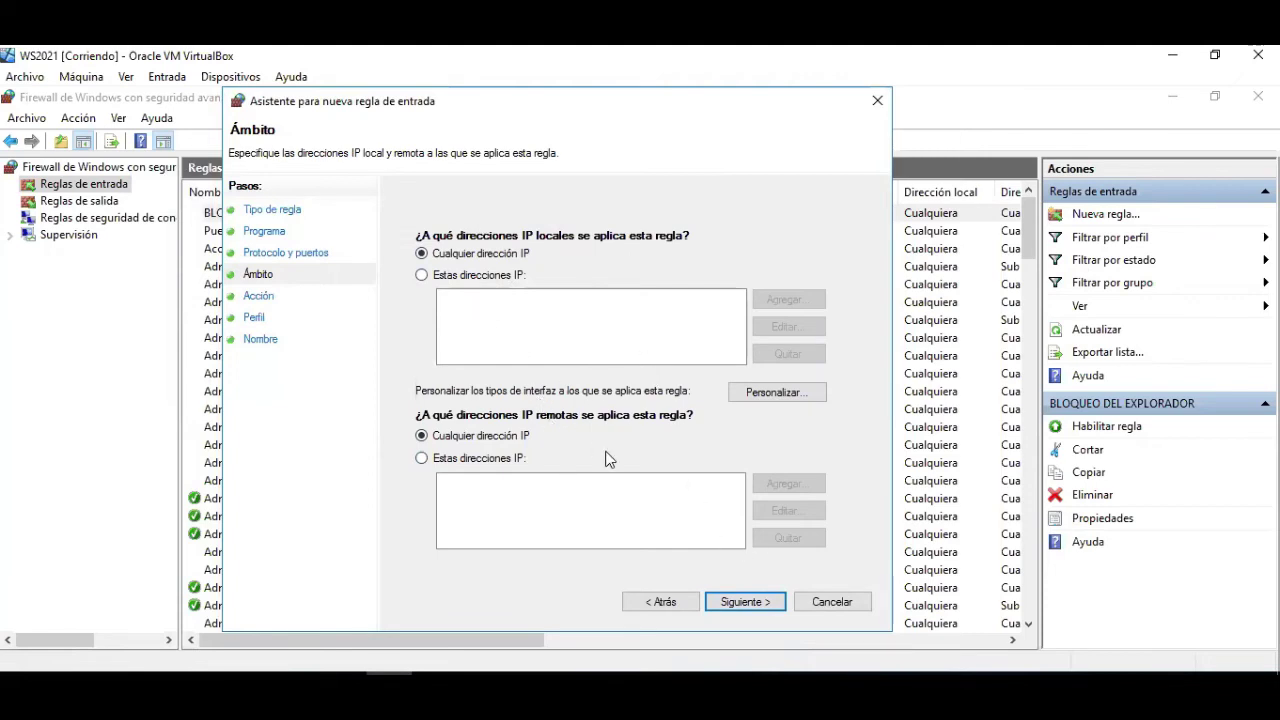
Keep any local and remote IP address in scope and set the rule's action to Bloquear la conexión.
left_click(747, 604)
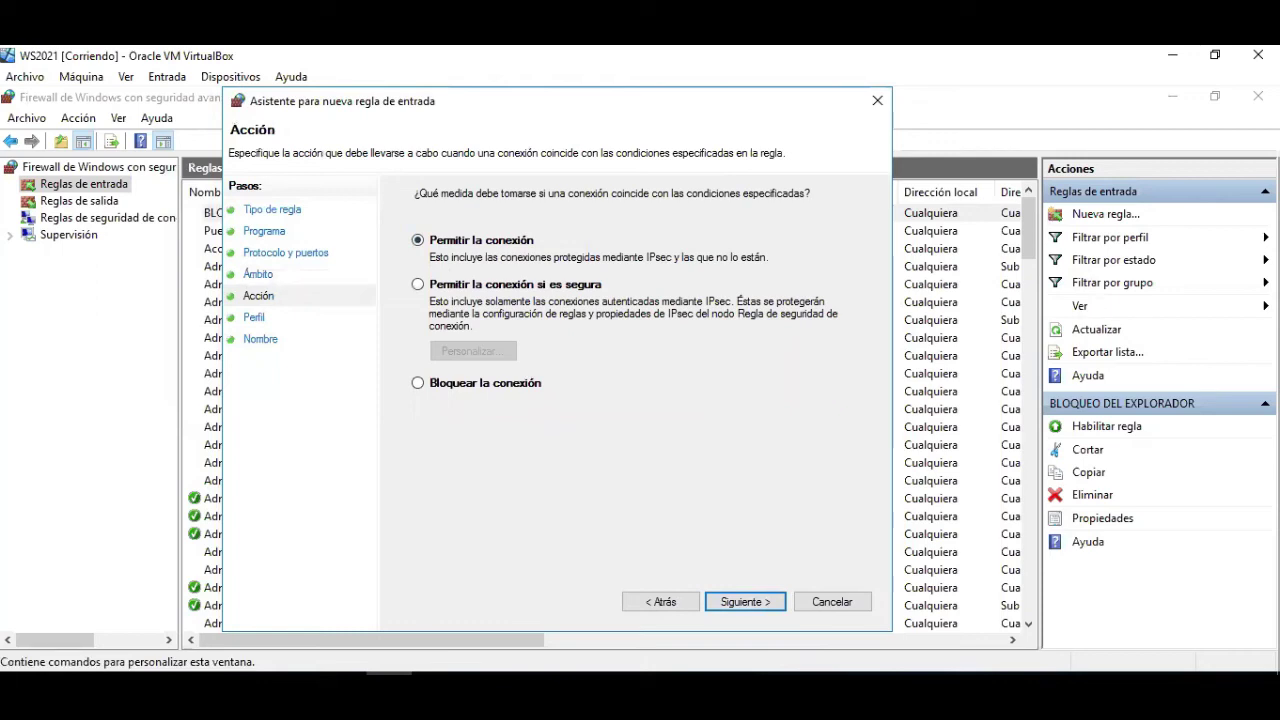
left_click(419, 385)
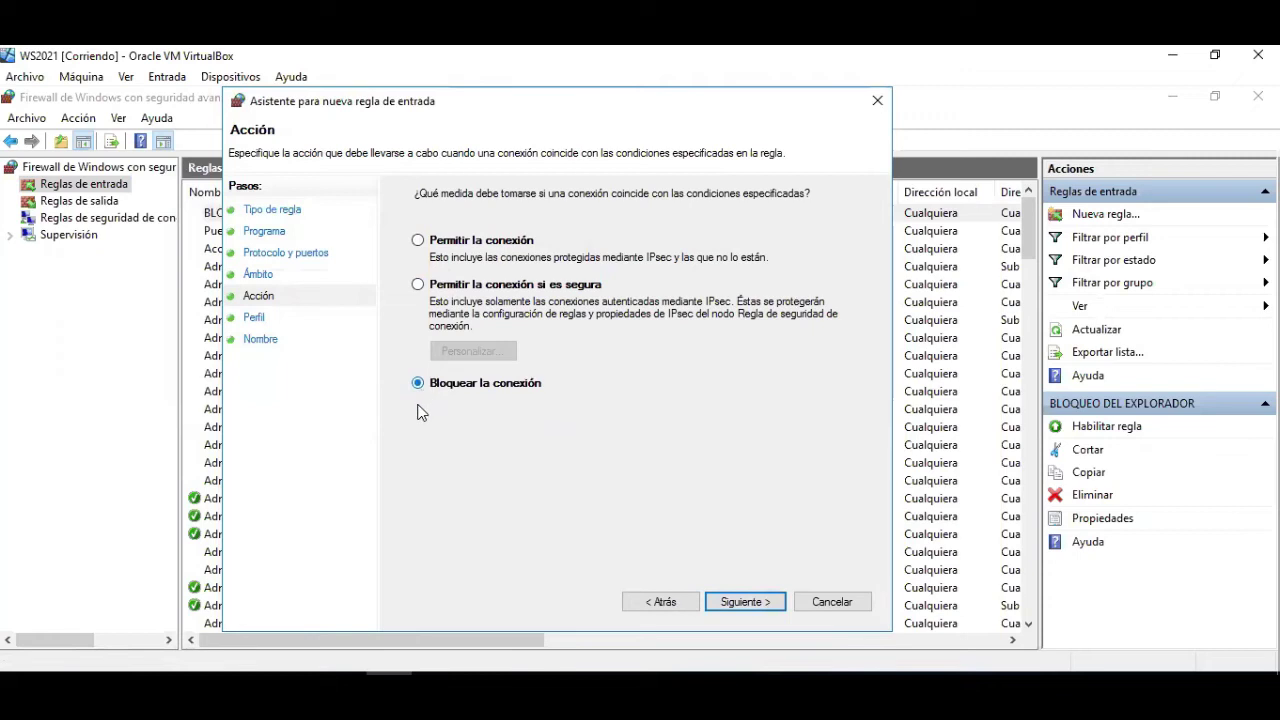
left_click(740, 604)
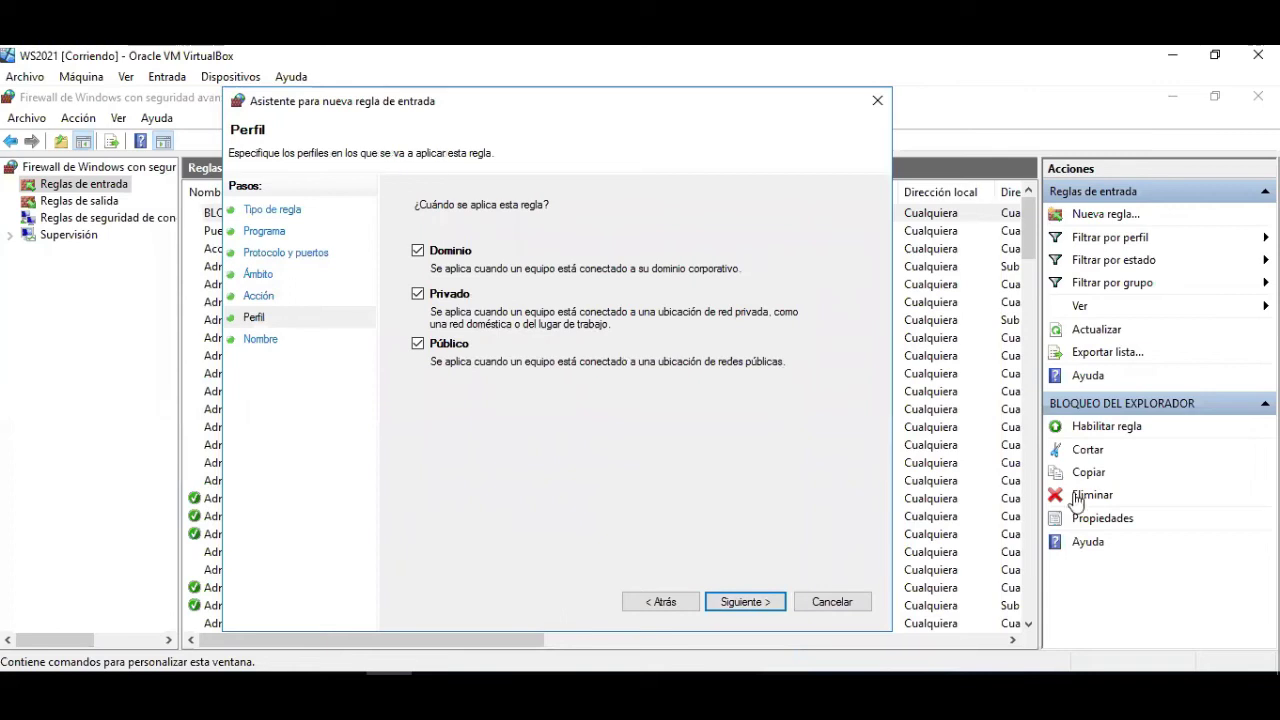
Keep all three profiles selected and create the rule with BLOQUEO DE PING as both name and description.
left_click(752, 603)
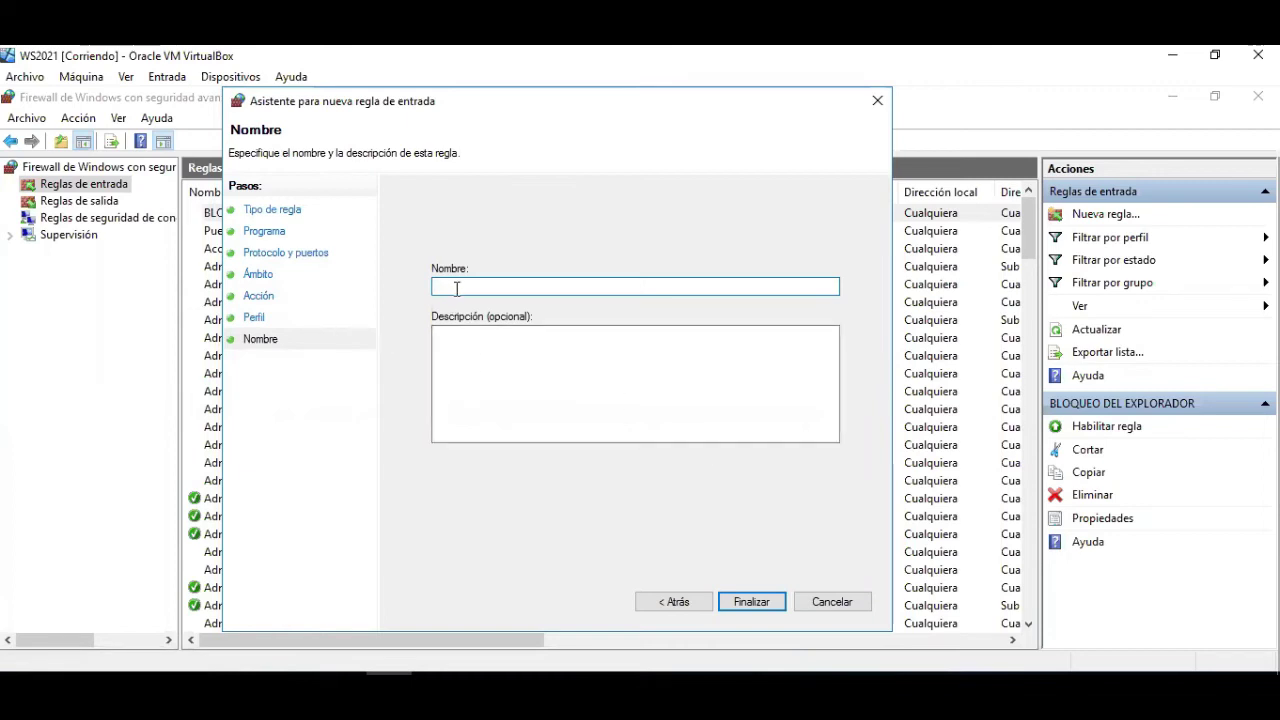
type("BLOQUEO DE PING")
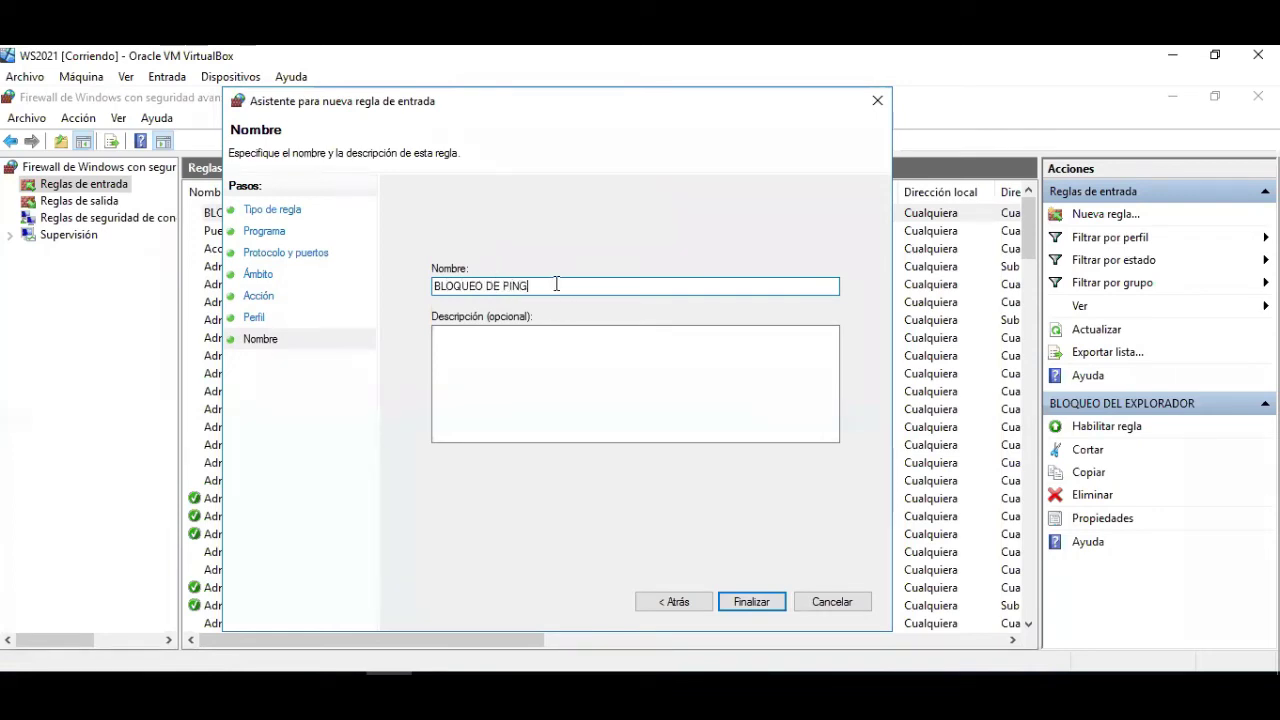
left_click_drag(557, 286, 354, 289)
key("ctrl+c")
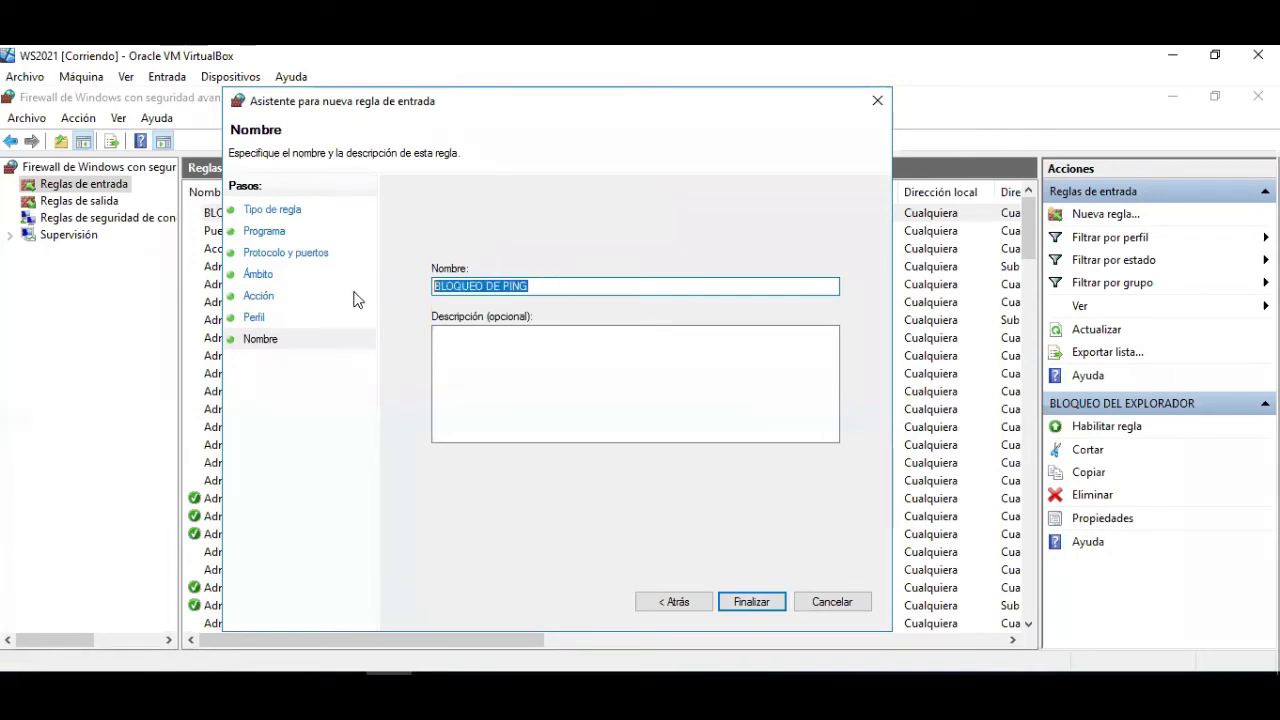
left_click(534, 351)
key("ctrl+v")
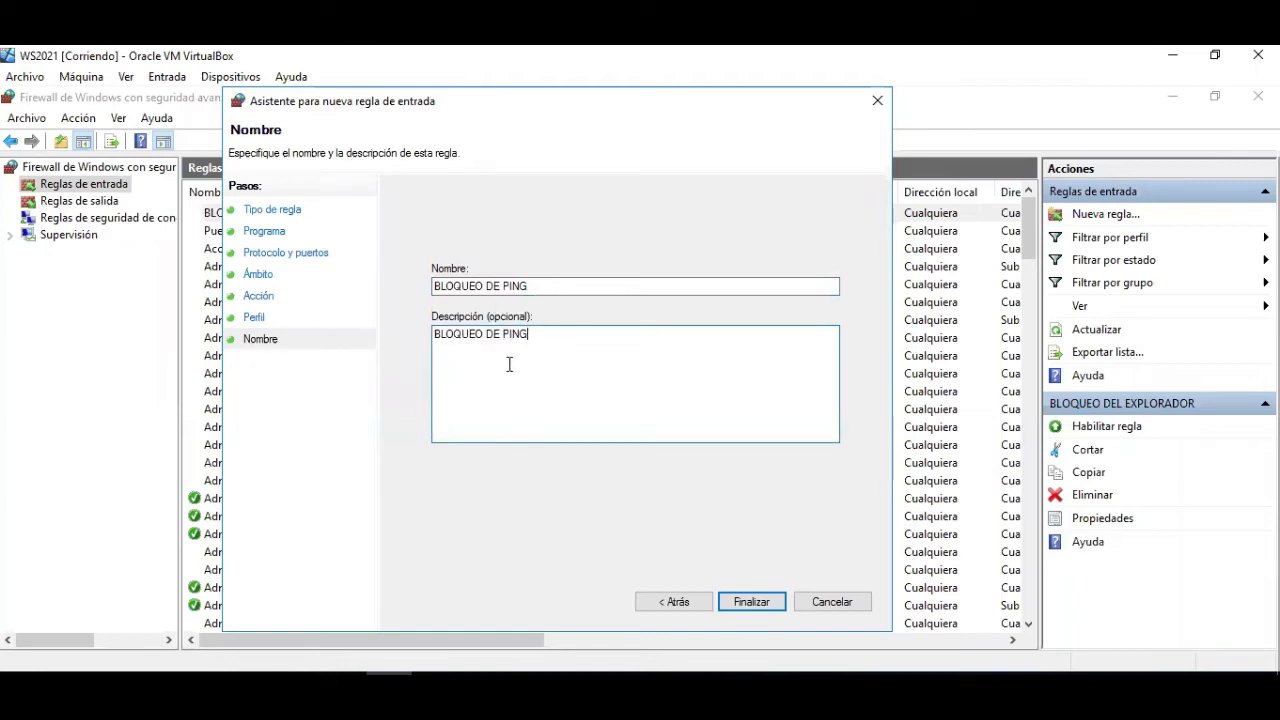
left_click(738, 603)
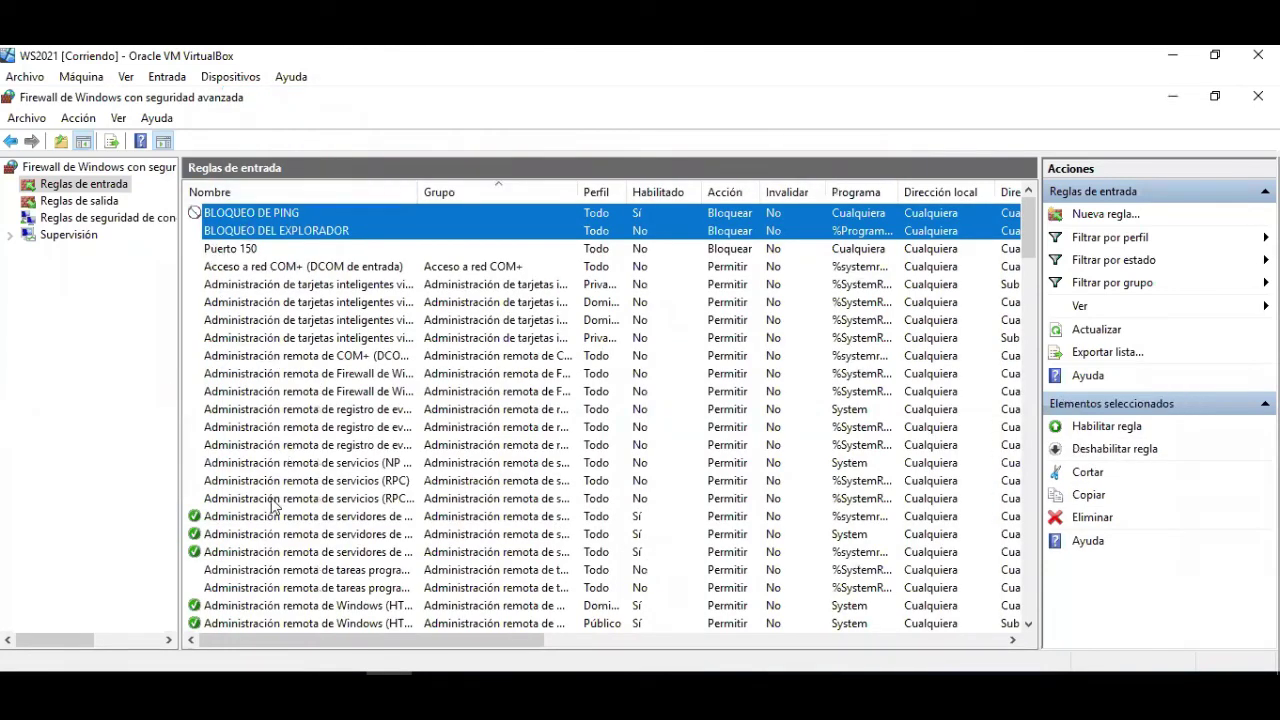
Open a command prompt on the virtual server and run ipconfig to look up its IPv4 address.
key("super+s")
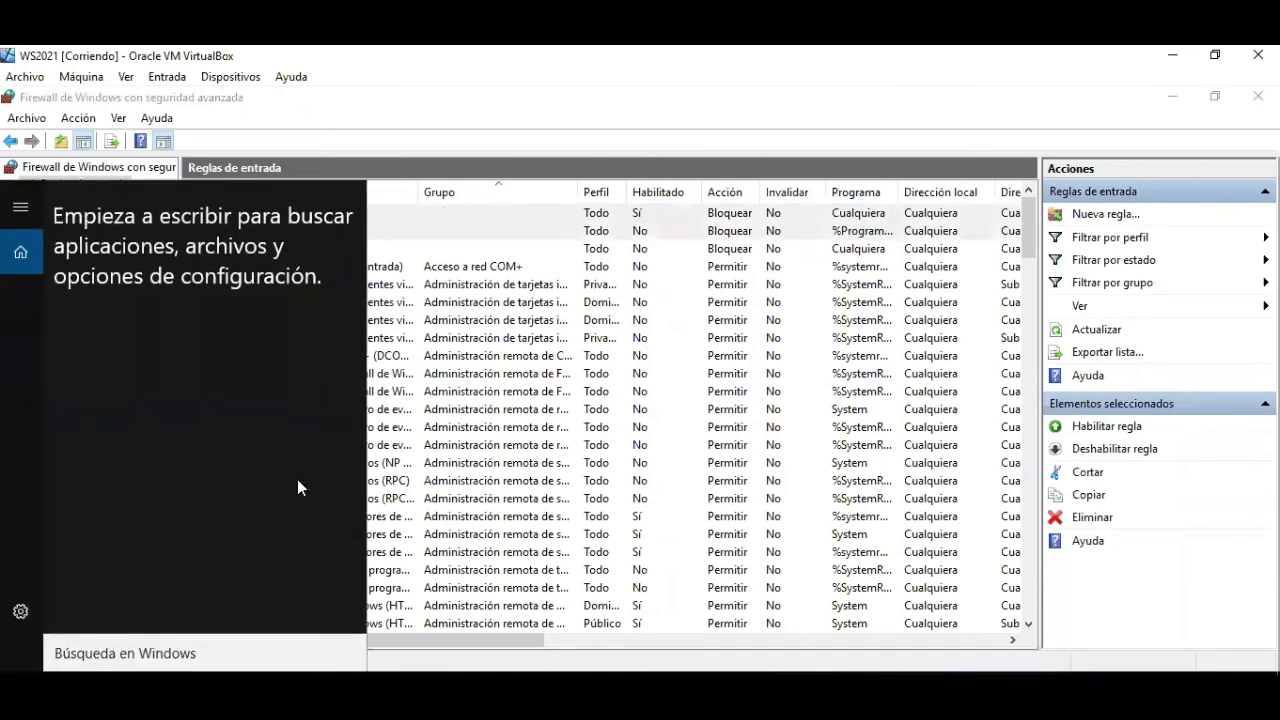
type("CMD")
key("Return")
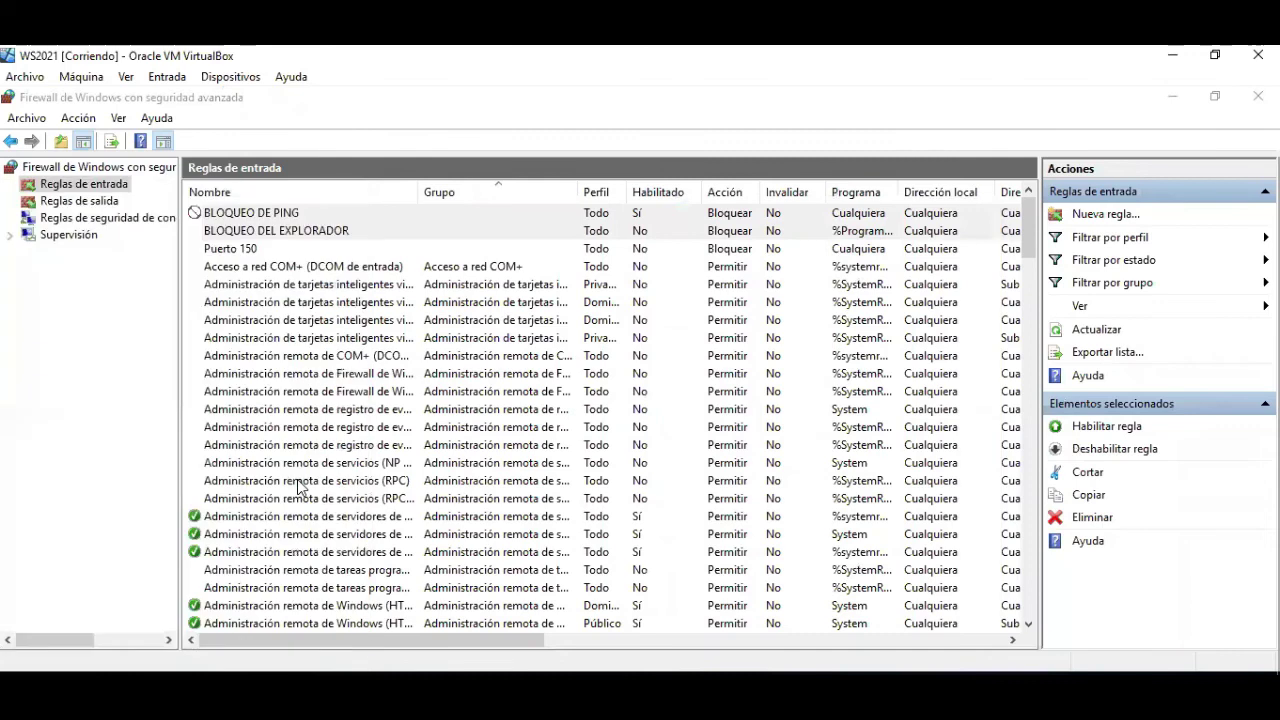
type("pconfo")
key("BackSpace")
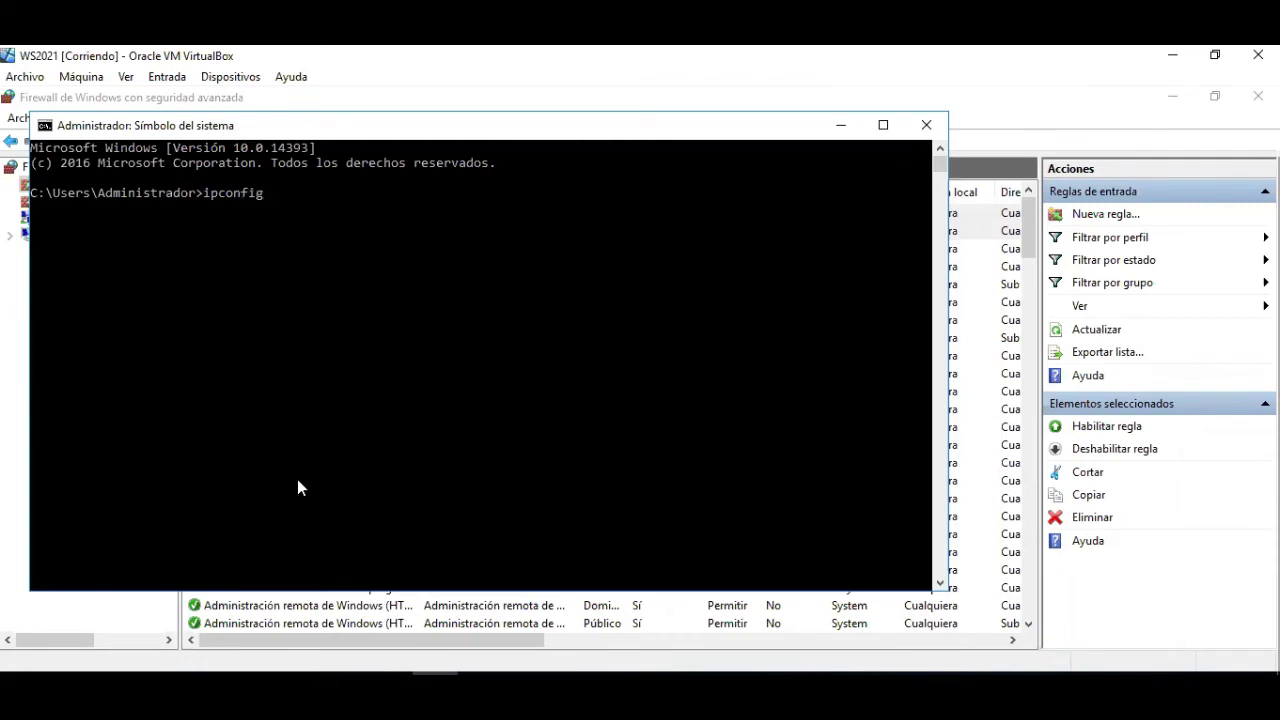
key("Return")
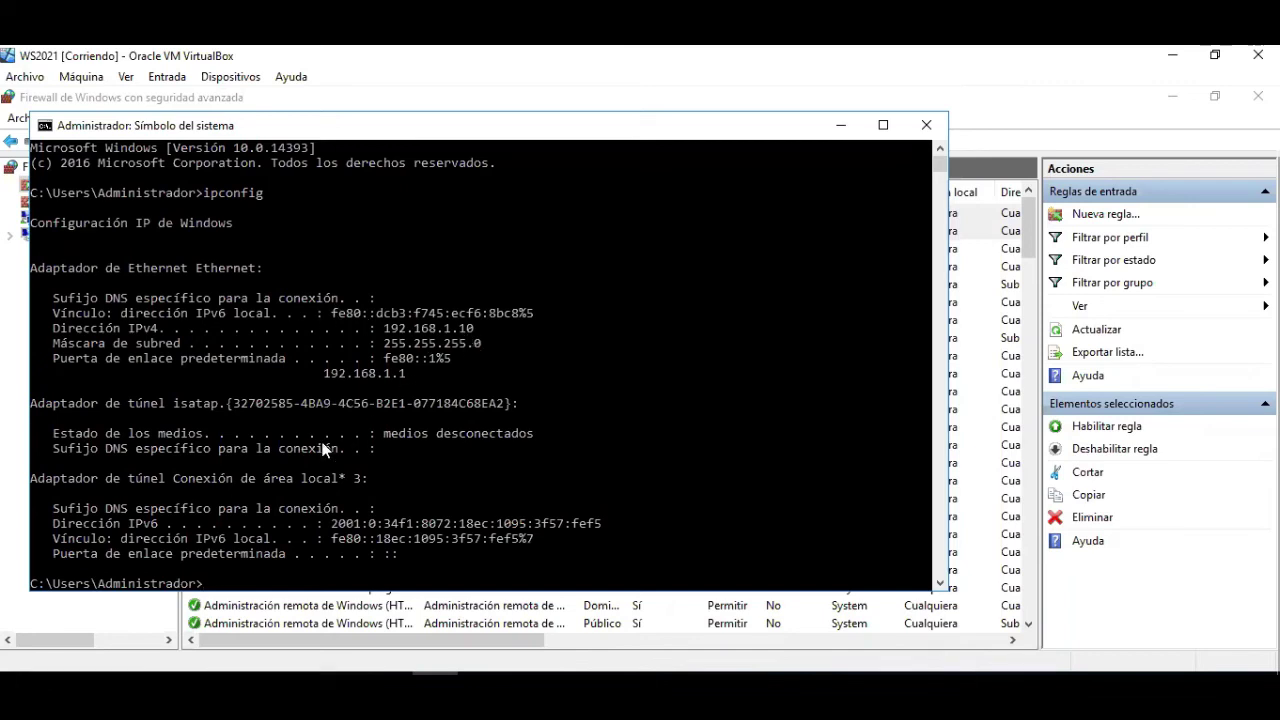
Open a command prompt on the host computer and ping the server at 192.168.1.10.
key("super")
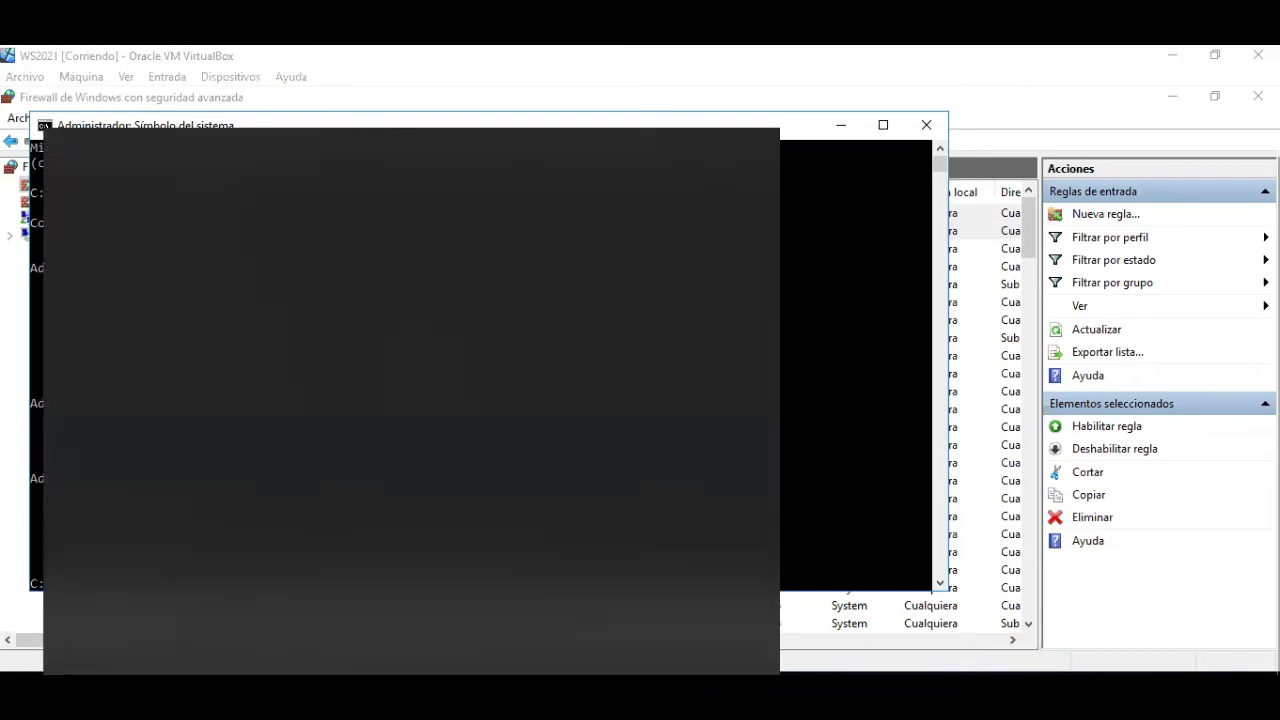
type("cm")
key("Return")
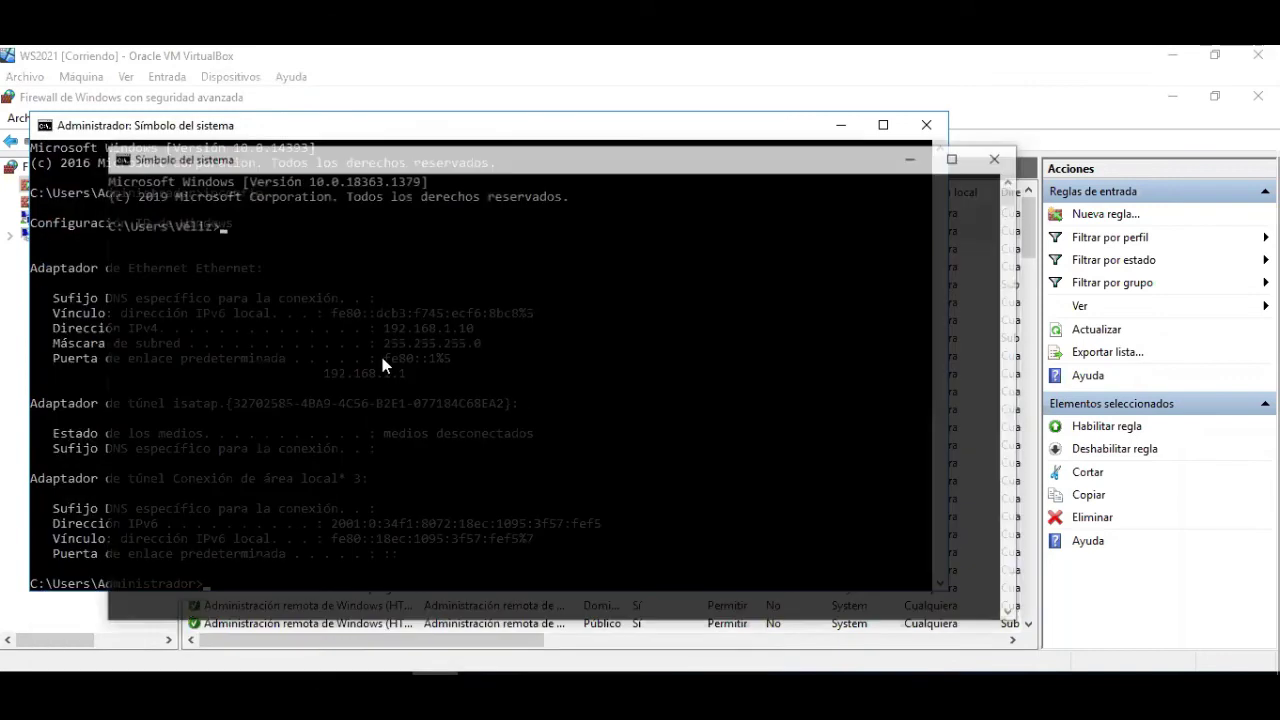
type("ping")
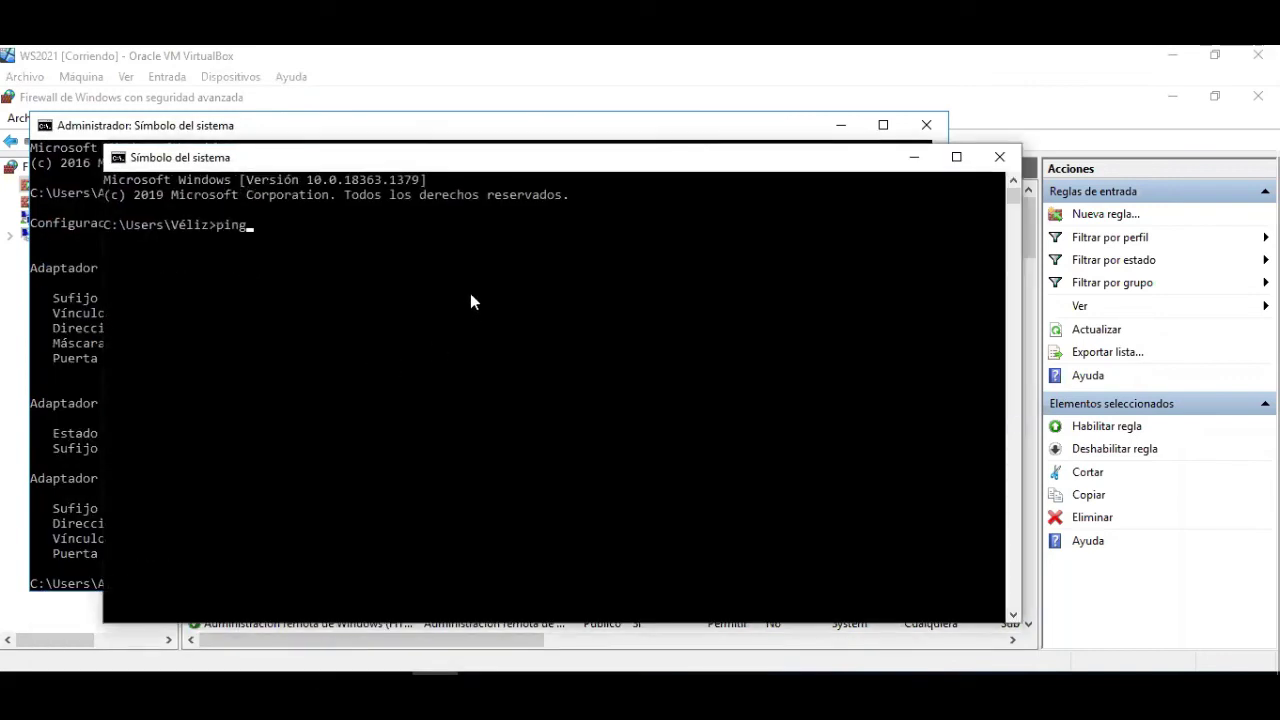
type(" 192.1")
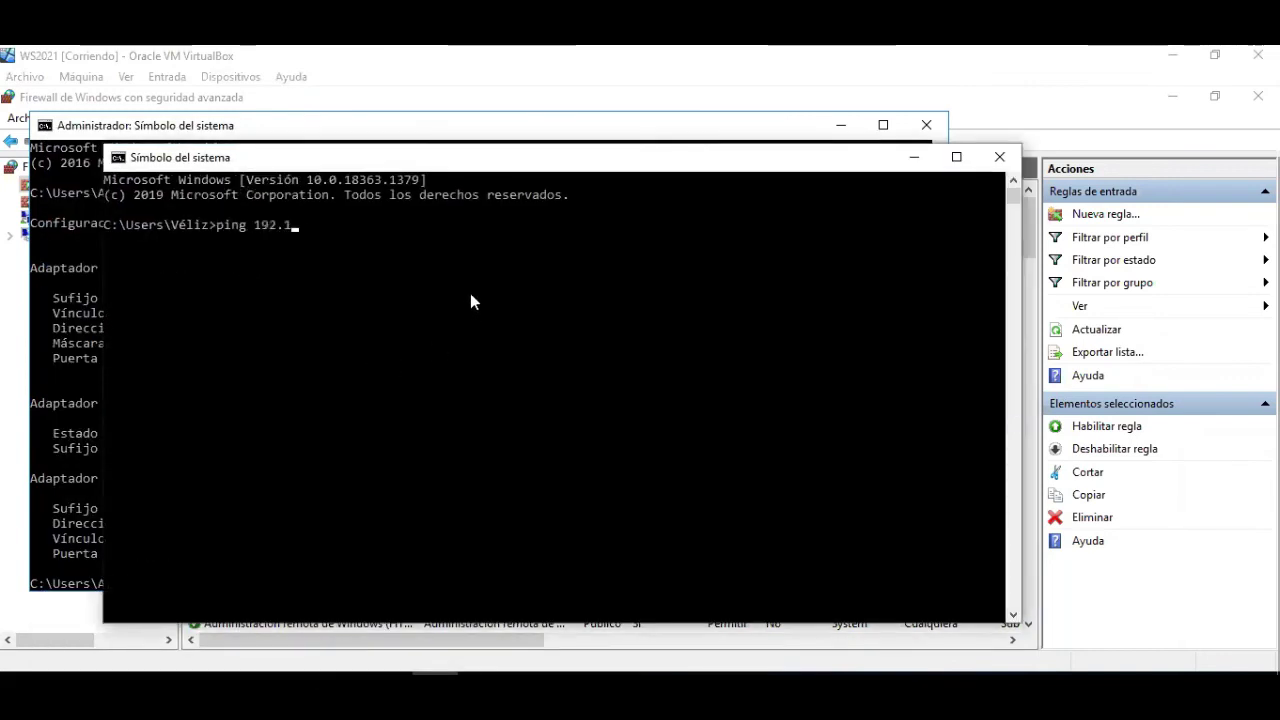
type("68.1.10")
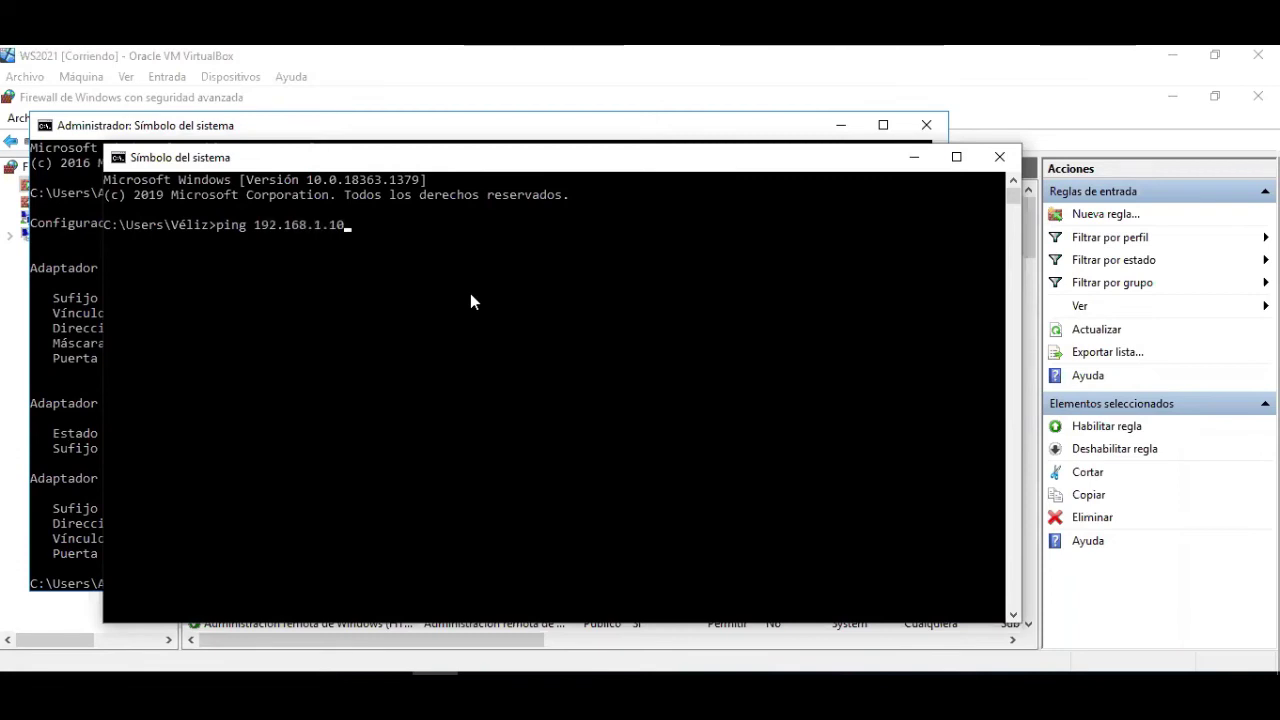
key("Return")
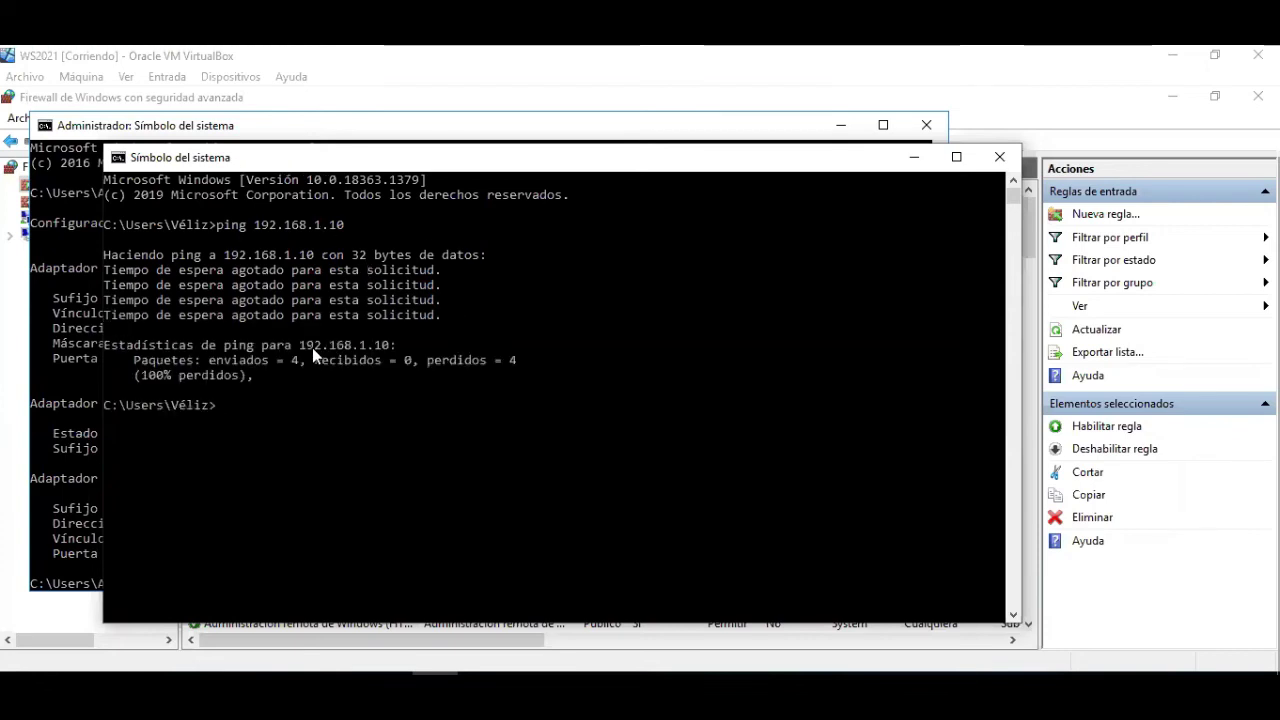
Run ipconfig on the host computer and ping 192.168.1.13 from the server's command prompt.
type("ipconfig")
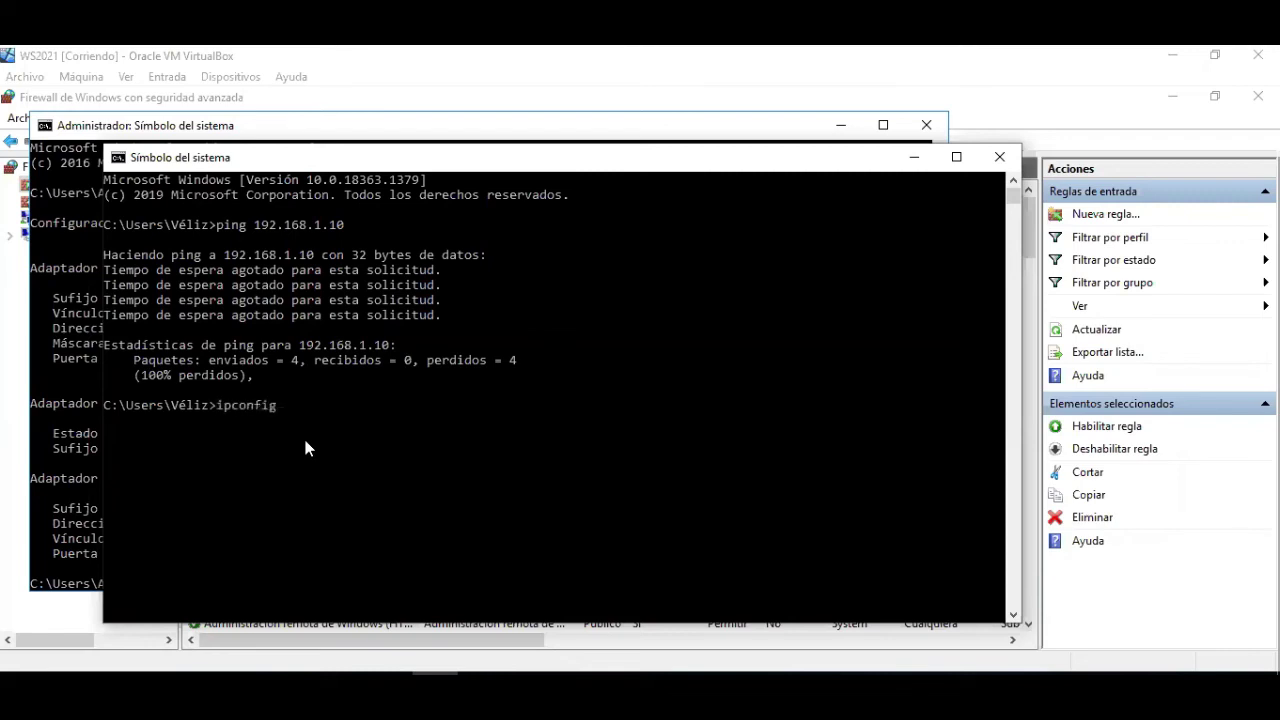
key("Return")
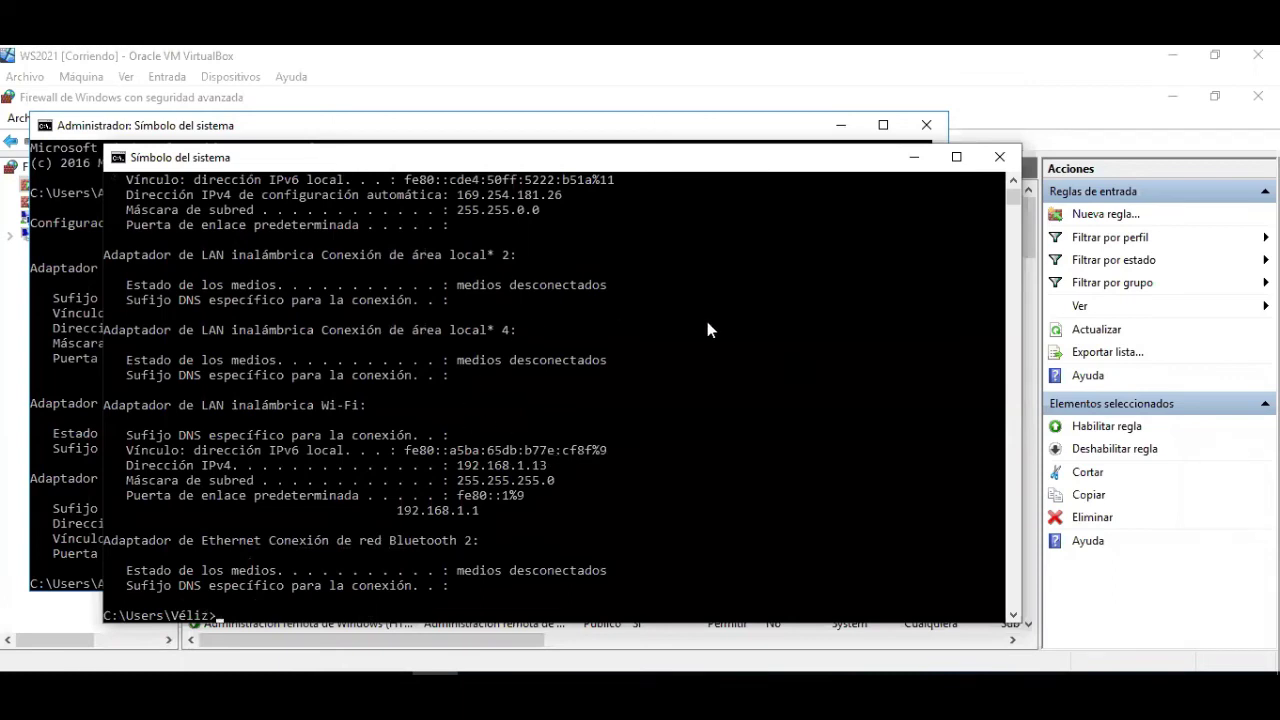
left_click(20, 421)
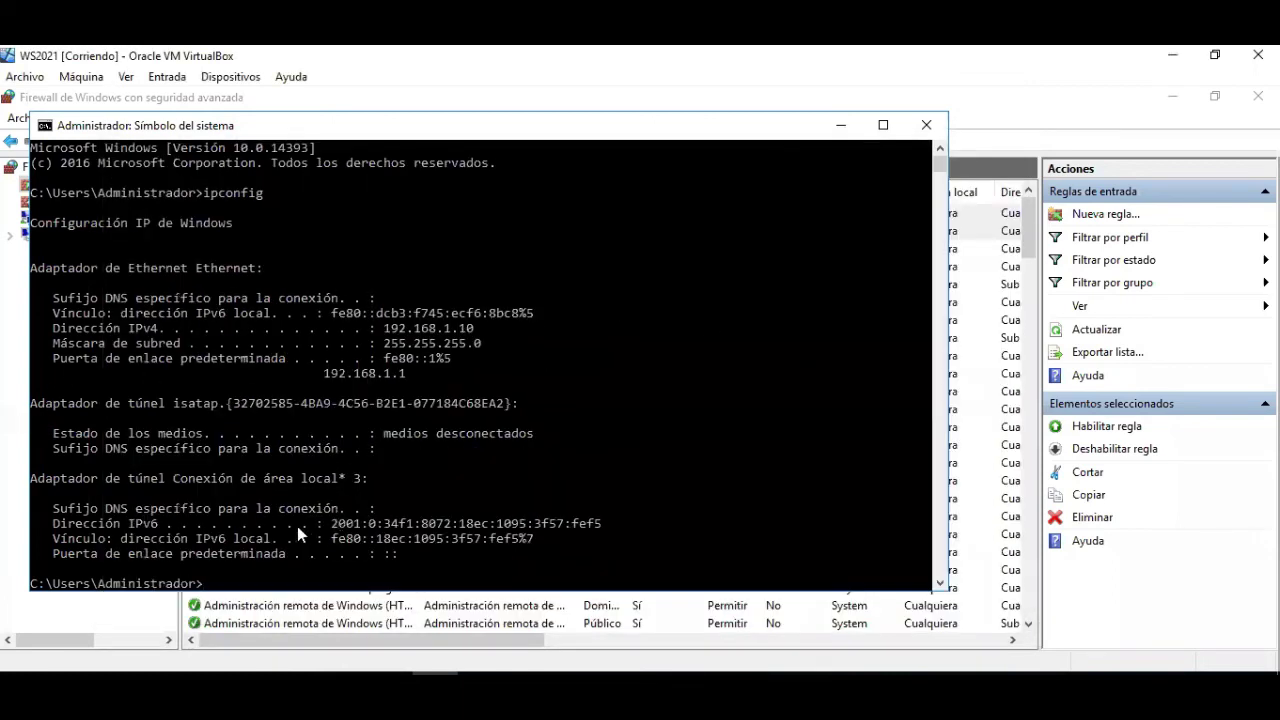
type("ping 192.168")
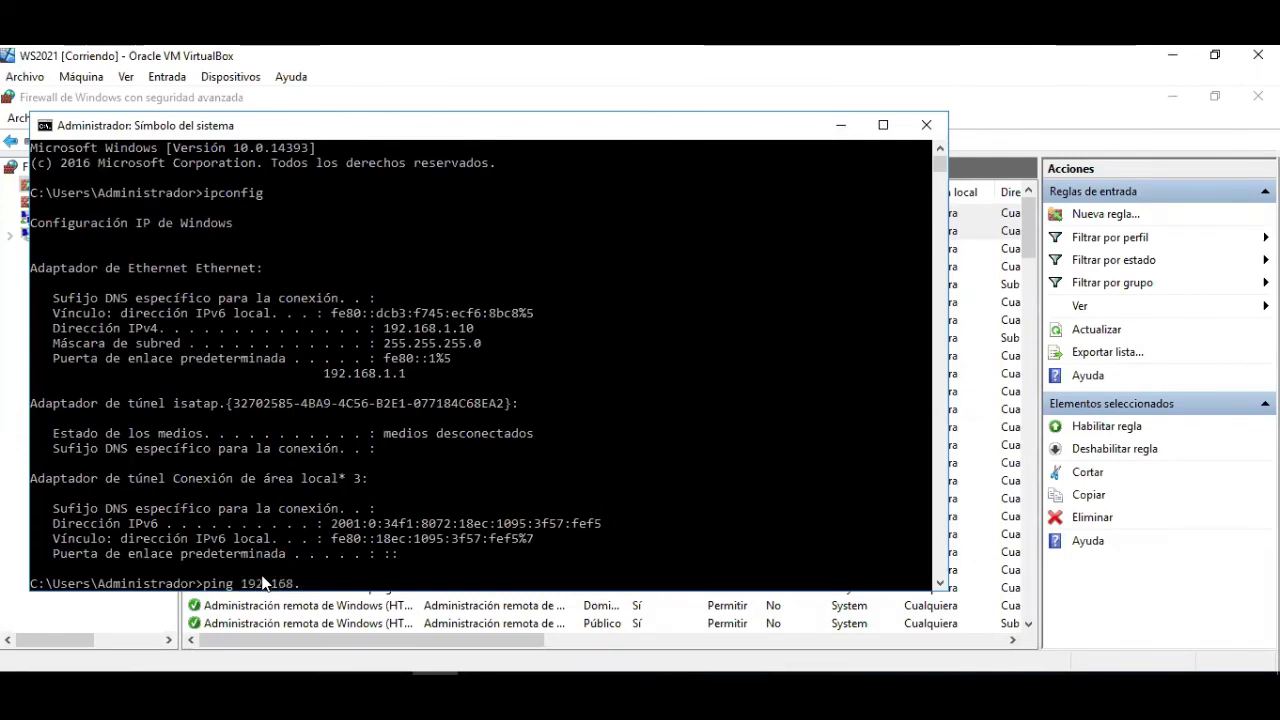
type(".1.13")
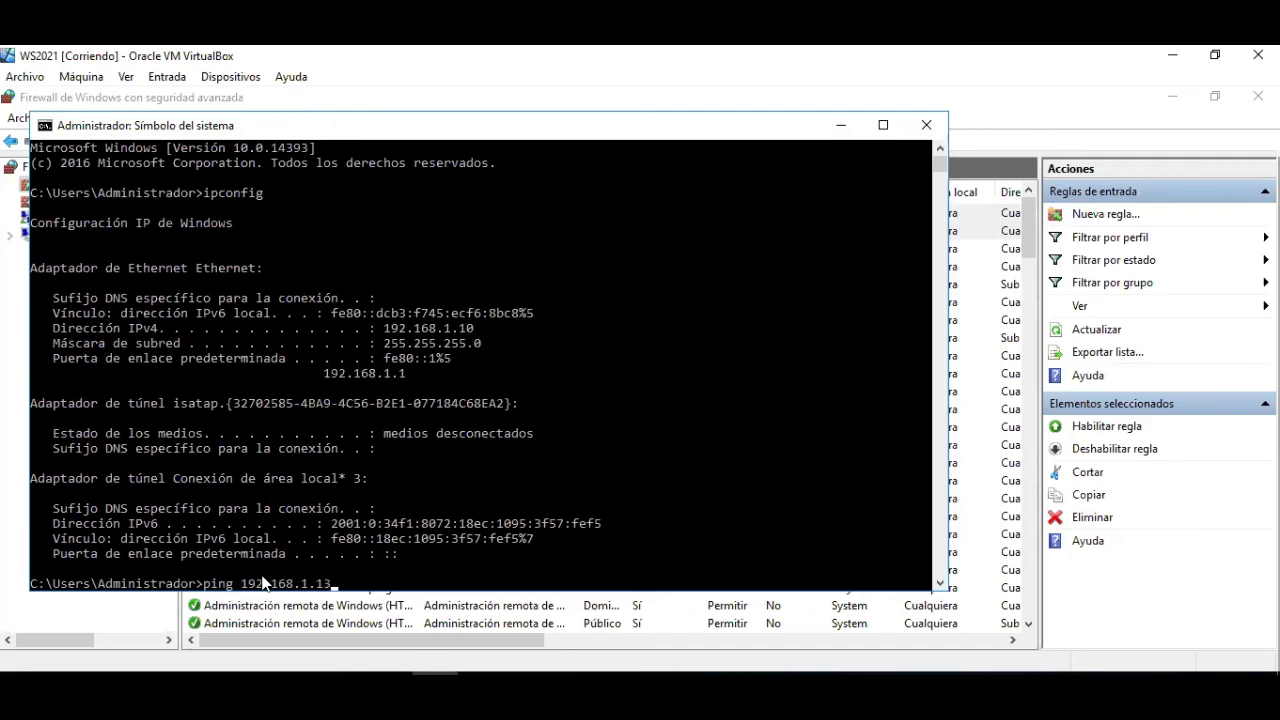
key("Return")
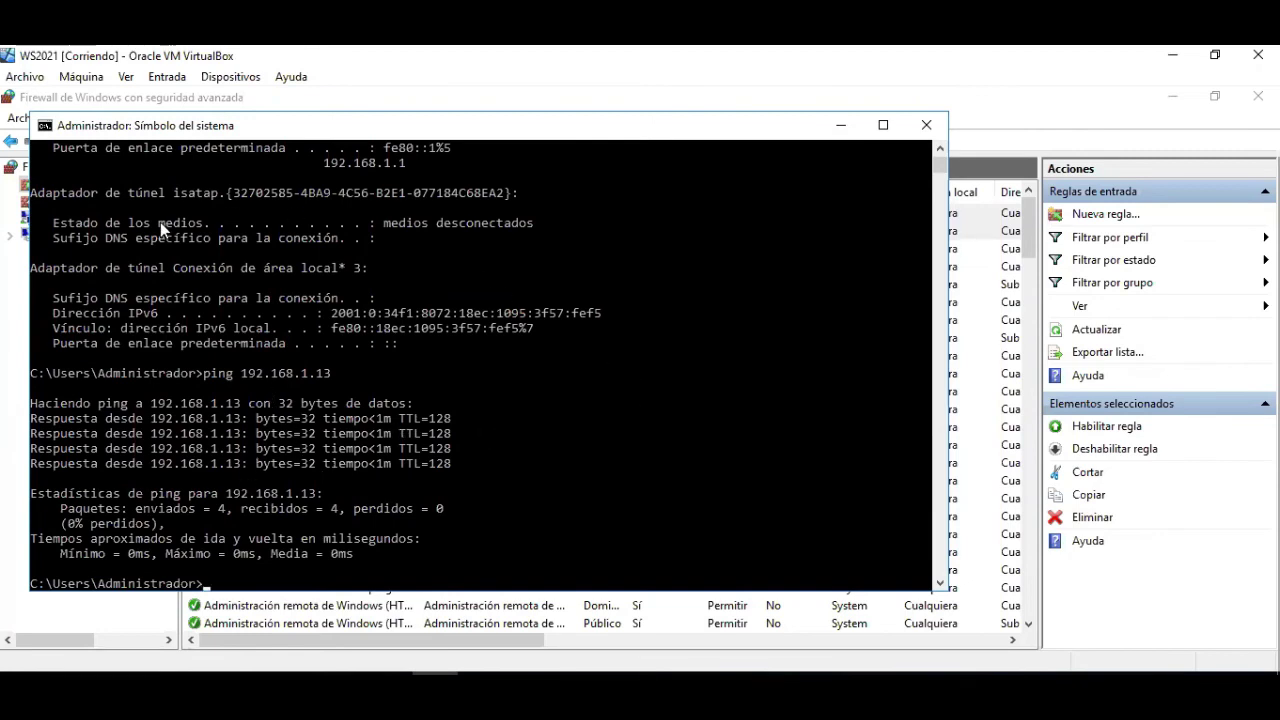
left_click_drag(429, 127, 664, 140)
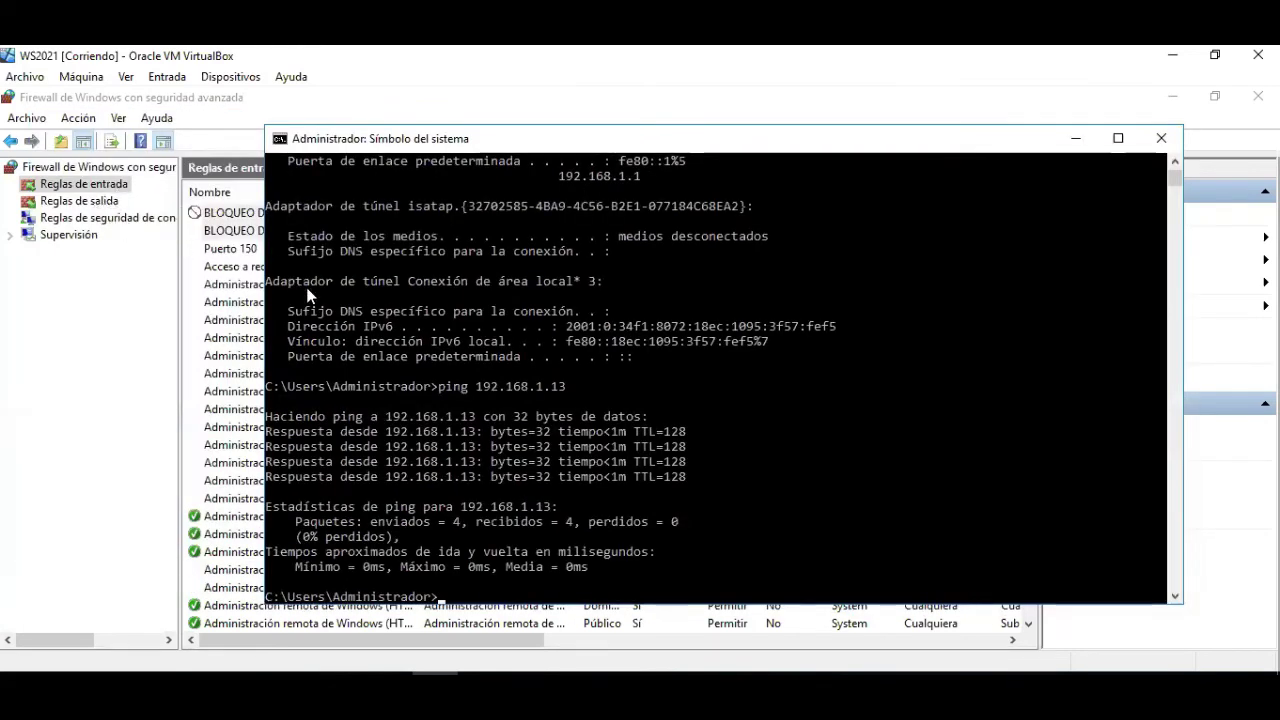
left_click_drag(680, 140, 527, 140)
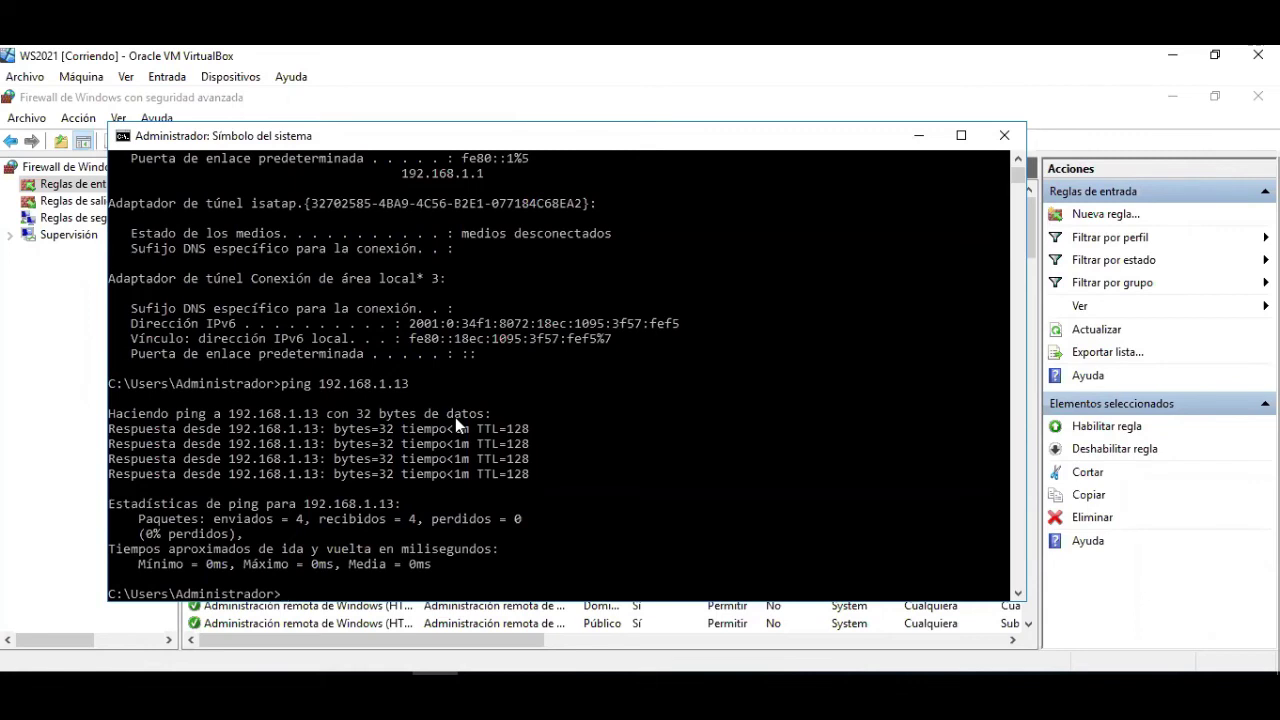
Return to the inbound rules list and disable the BLOQUEO DE PING rule.
left_click(74, 382)
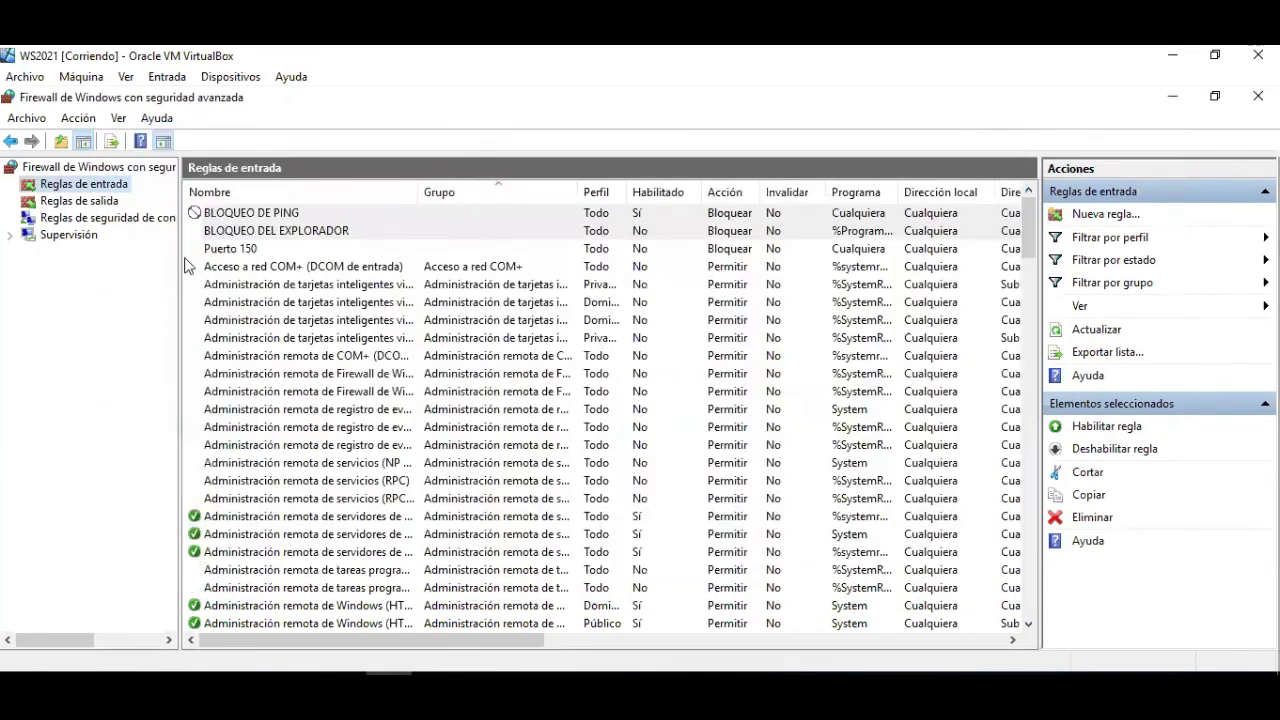
left_click(232, 218)
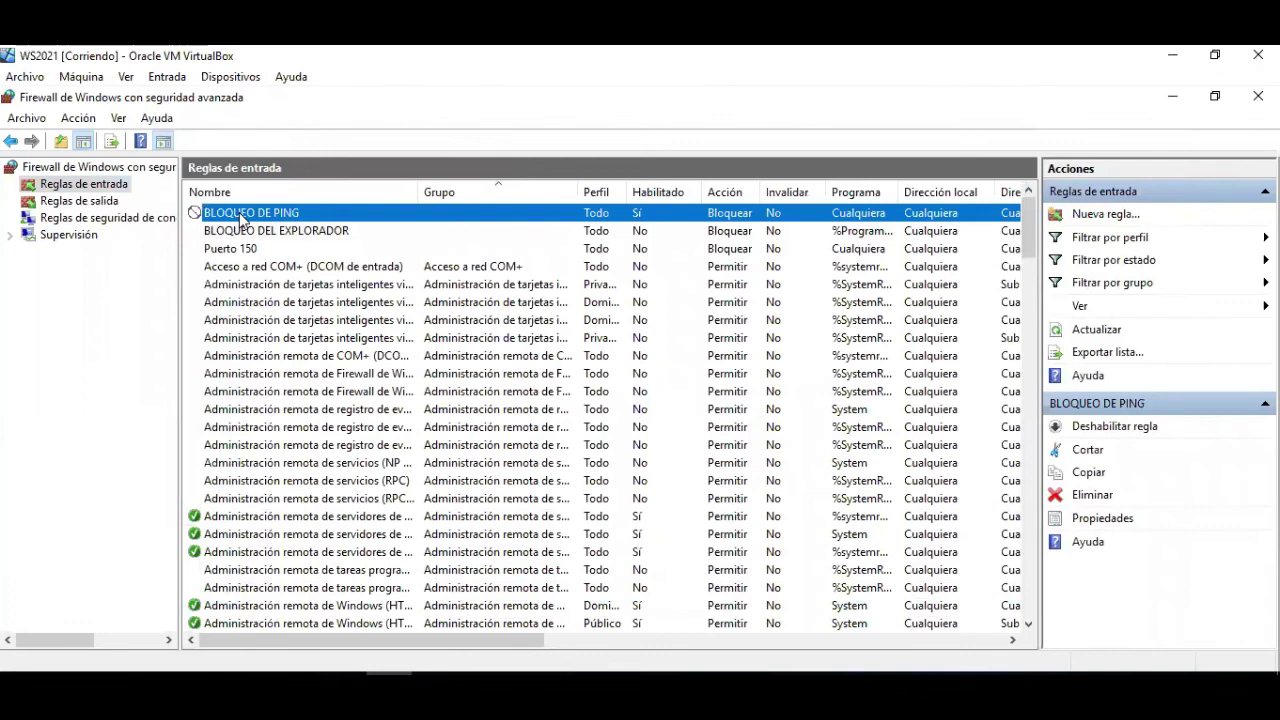
right_click(239, 213)
left_click(267, 224)
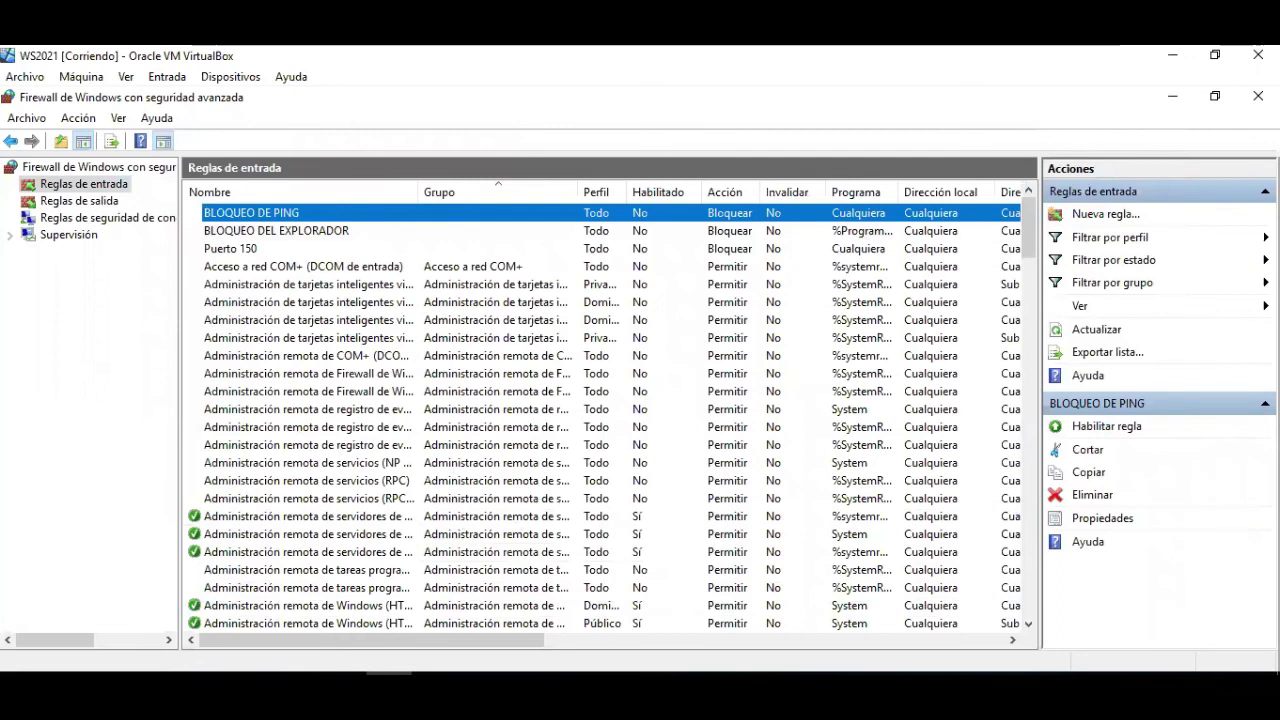
Ping 192.168.1.10 again from the host's command prompt to test the connection, and minimize that window.
key("alt+Tab")
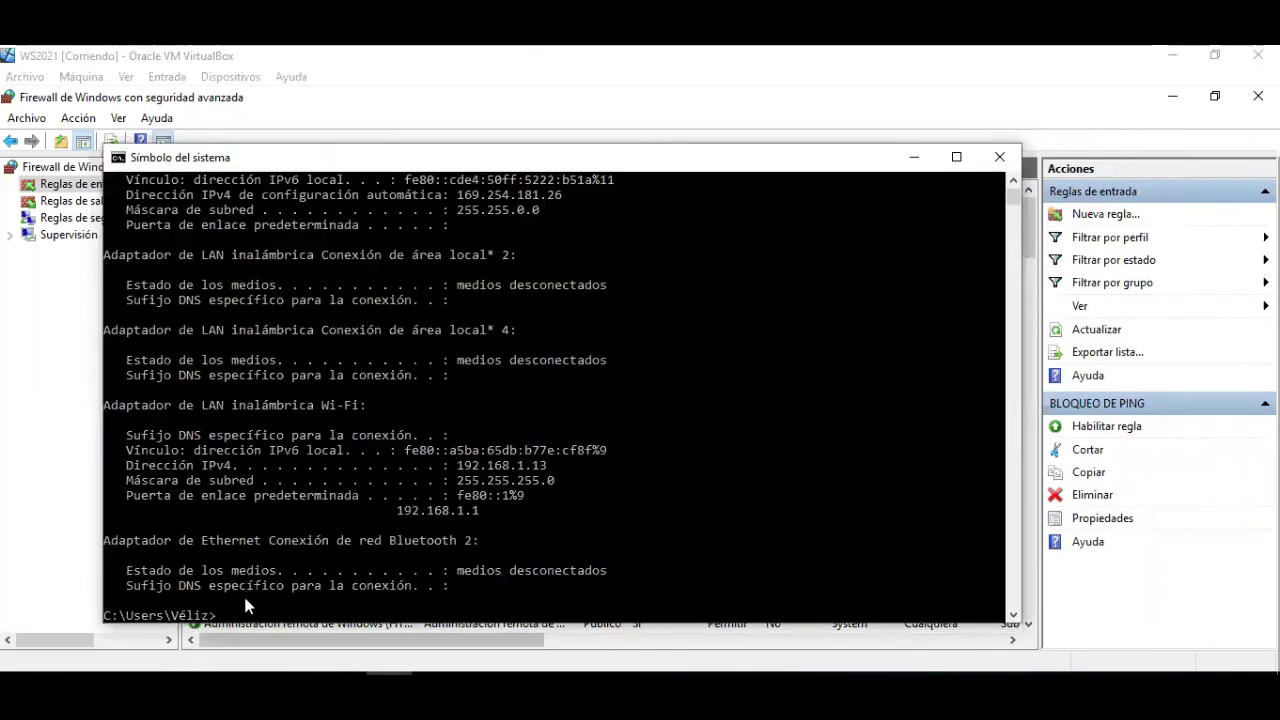
type("ipconfig")
key("BackSpace")
key("BackSpace")
key("BackSpace")
key("BackSpace")
key("BackSpace")
key("BackSpace")
key("BackSpace")
key("BackSpace")
type("pi")
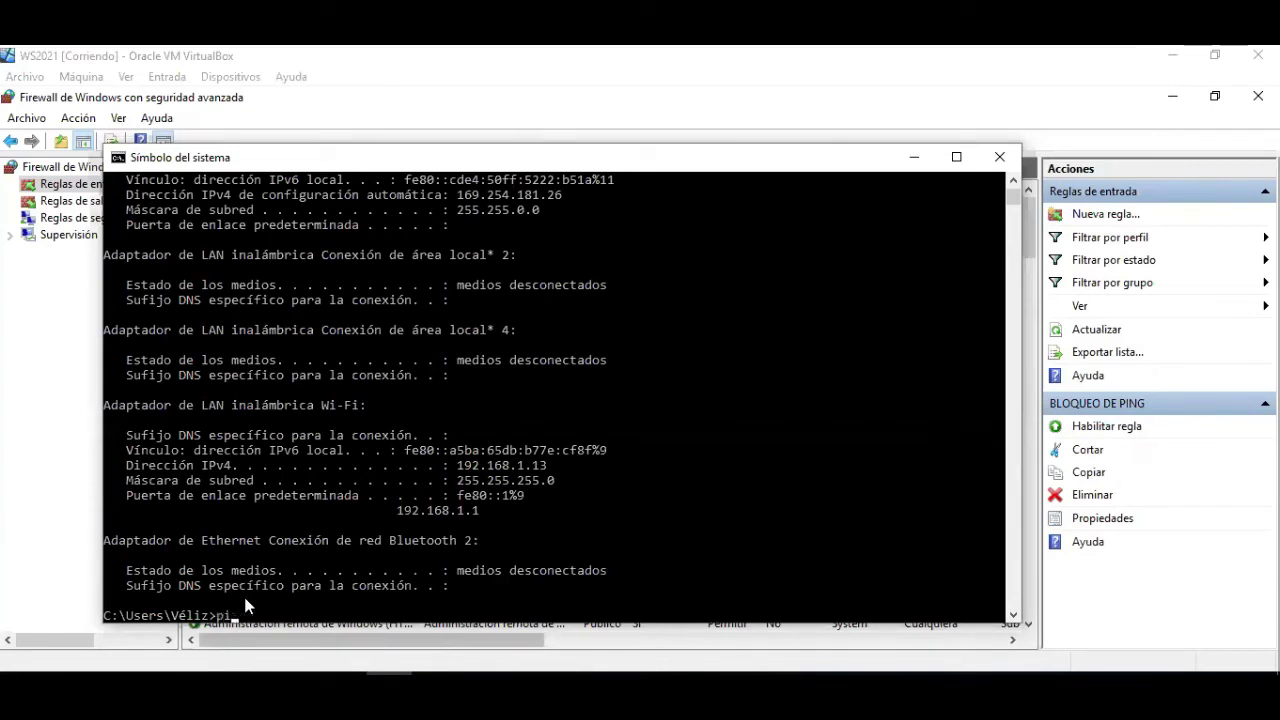
type("ng 192.168.1.10")
key("Return")
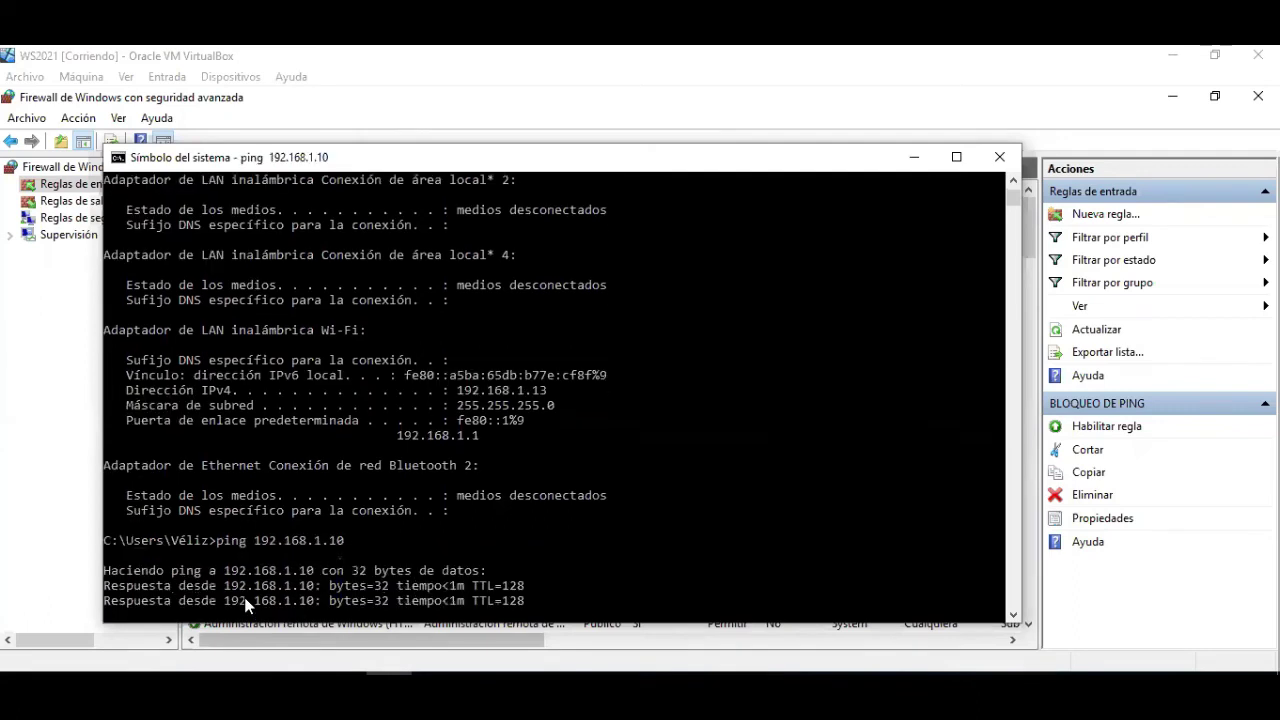
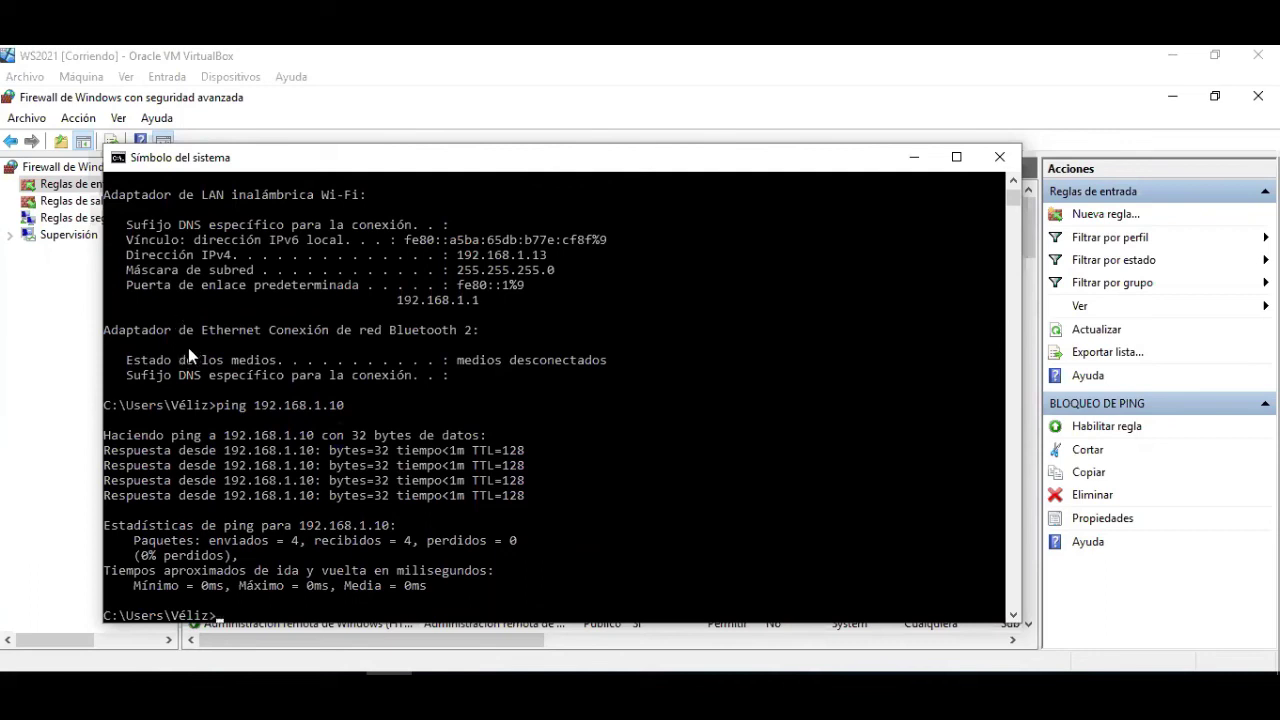
left_click(914, 157)
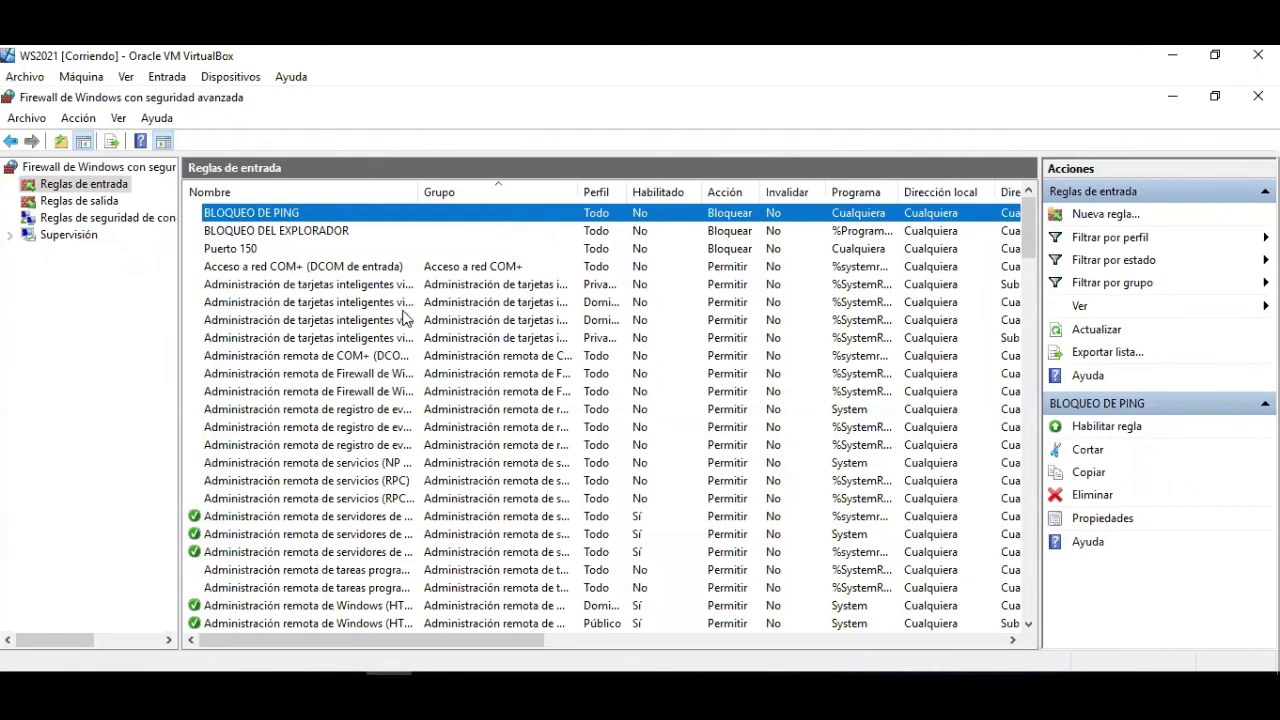
Start a new inbound rule, set its type to Puerto and continue to the protocol and ports settings.
left_click(245, 250)
right_click(246, 250)
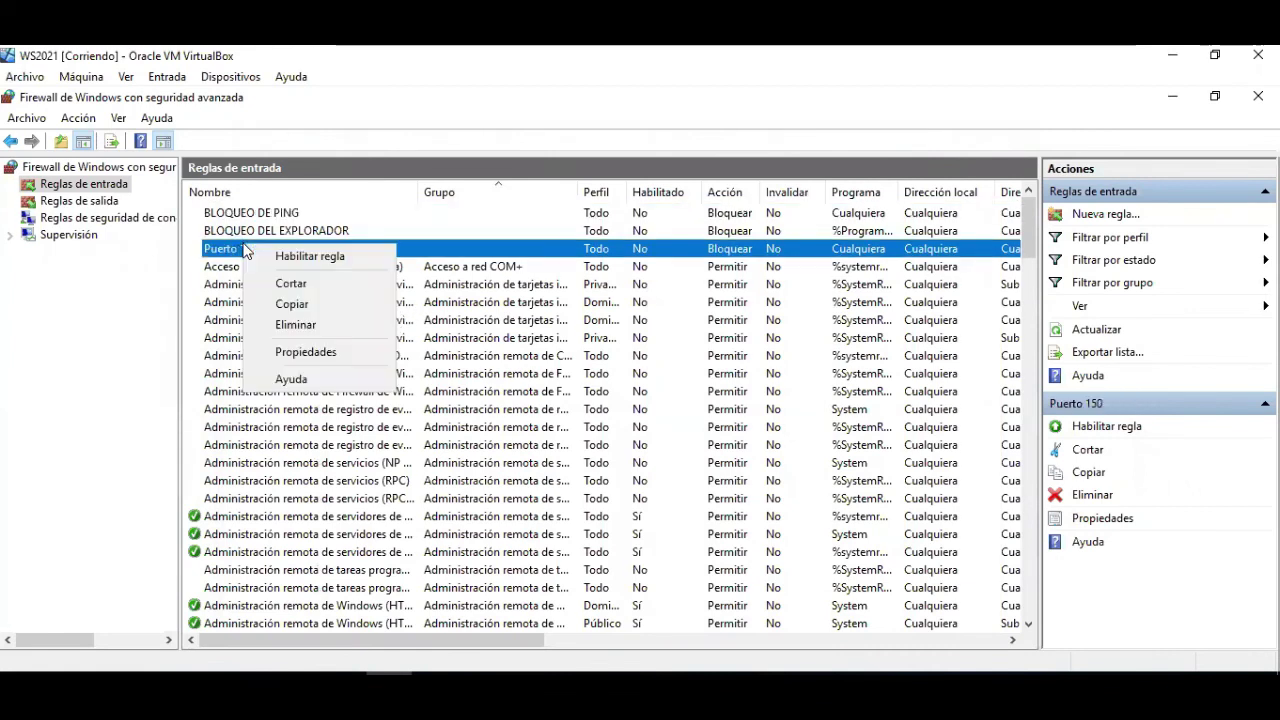
left_click(1110, 215)
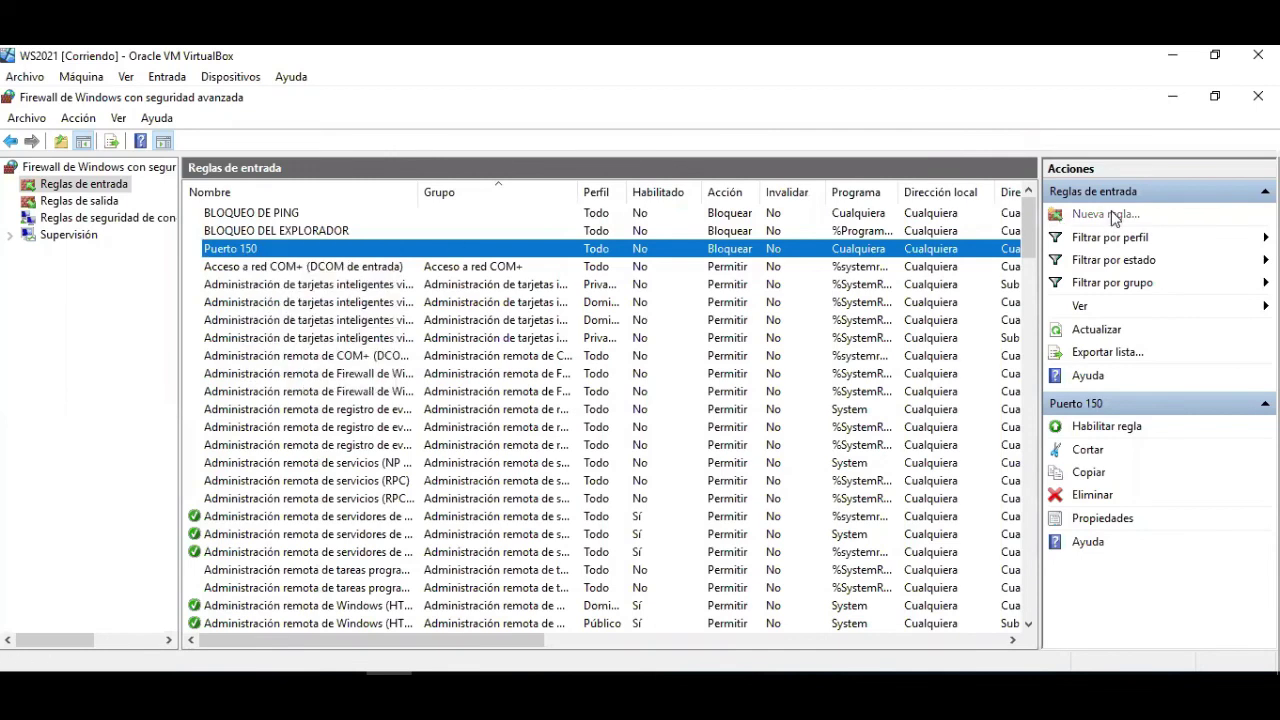
left_click_drag(381, 152, 551, 105)
left_click(436, 291)
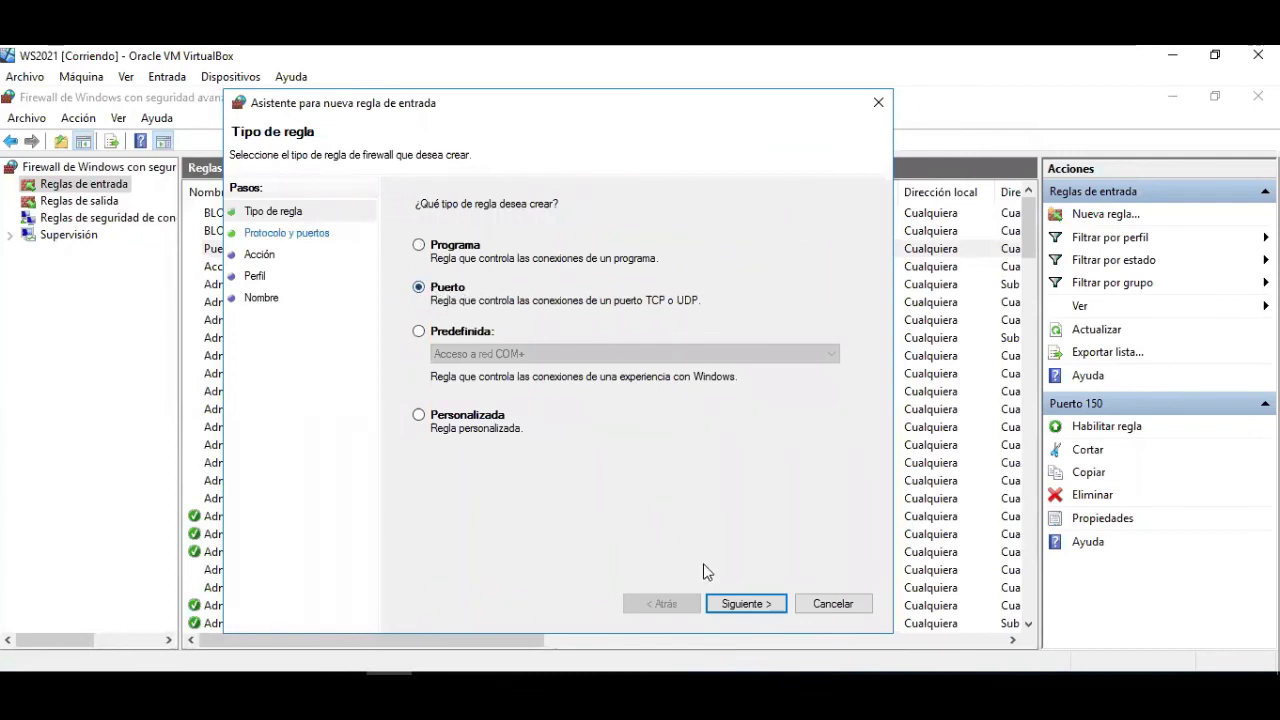
left_click(724, 608)
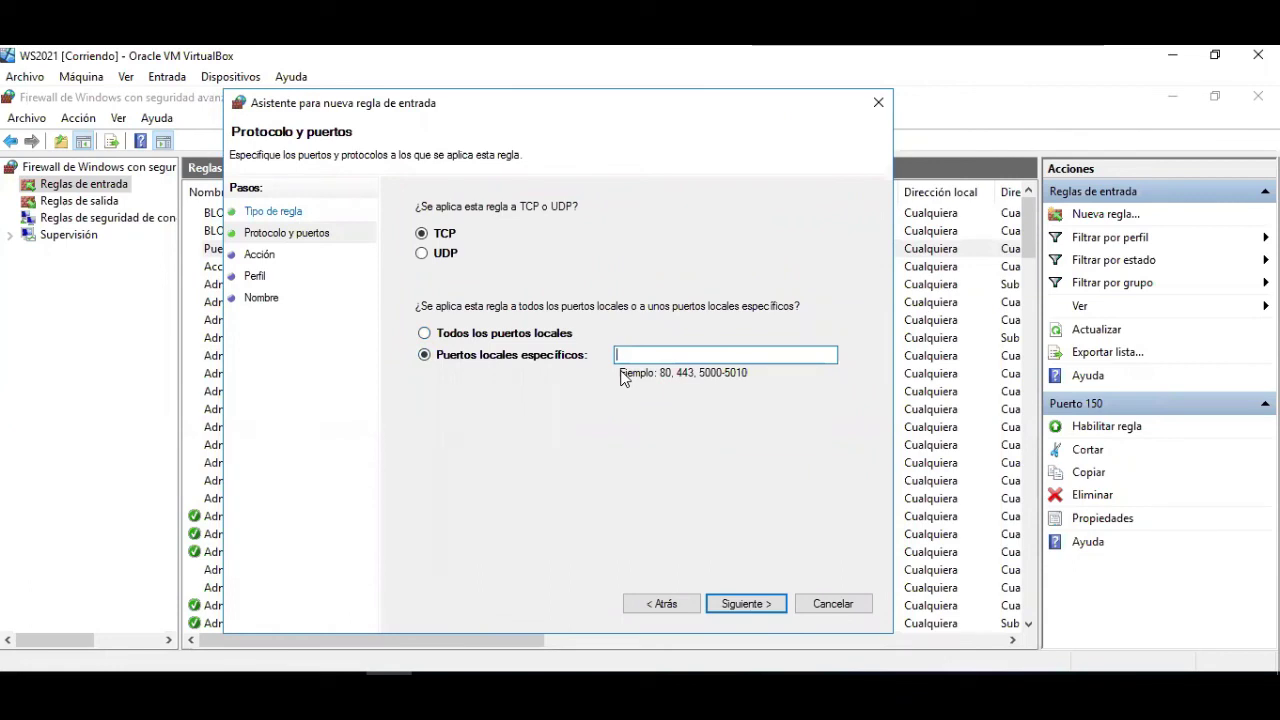
Set the new rule to block connections on specific local TCP port 443, keeping the domain, private and public profiles.
type("443")
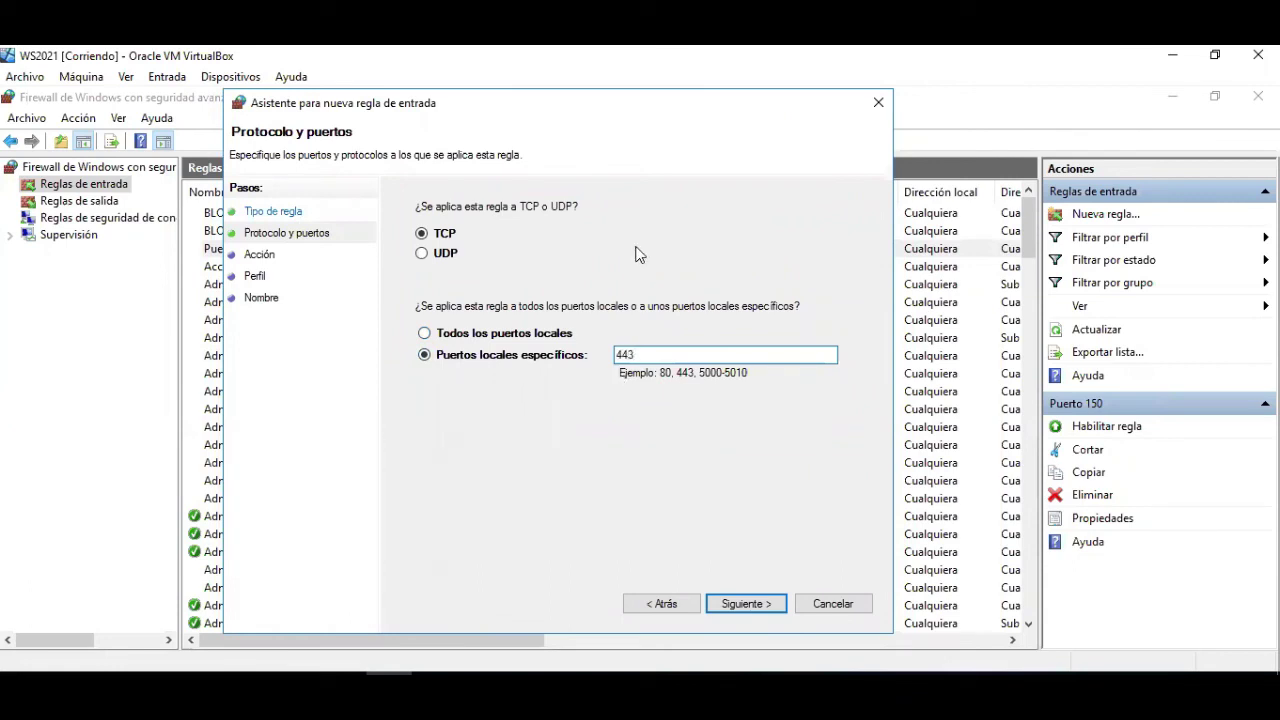
left_click(741, 605)
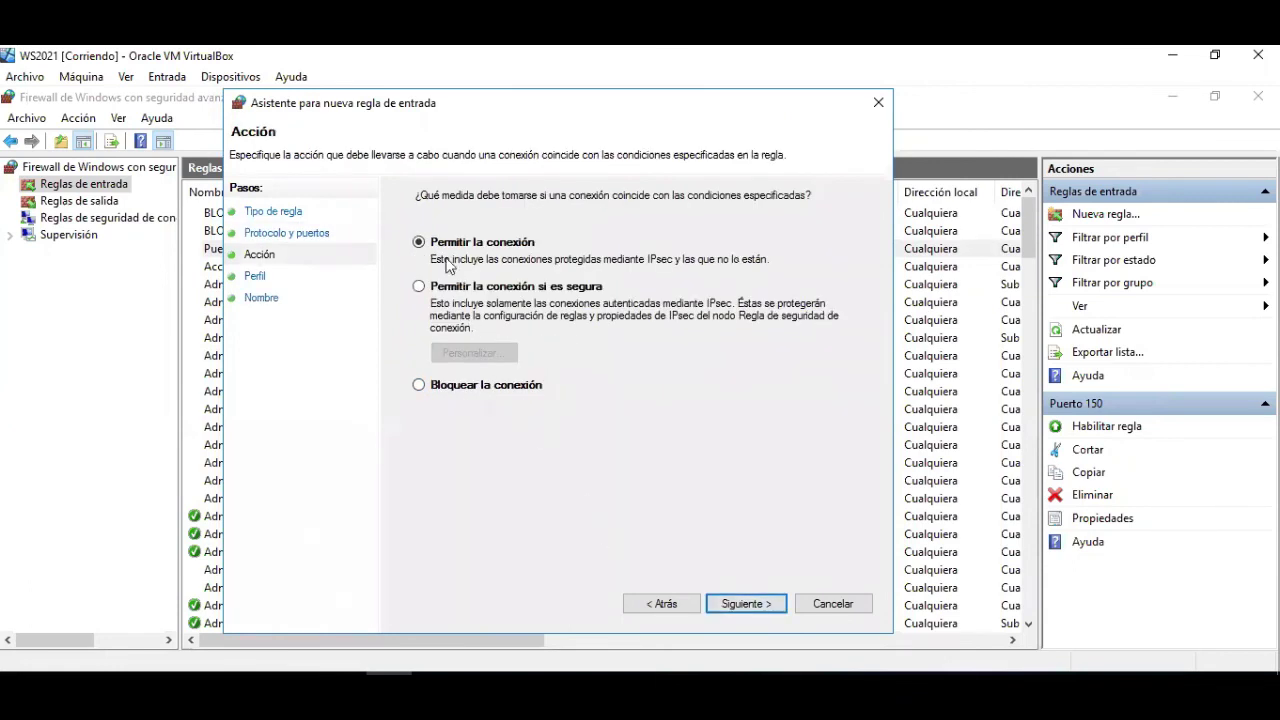
left_click(420, 386)
left_click(743, 604)
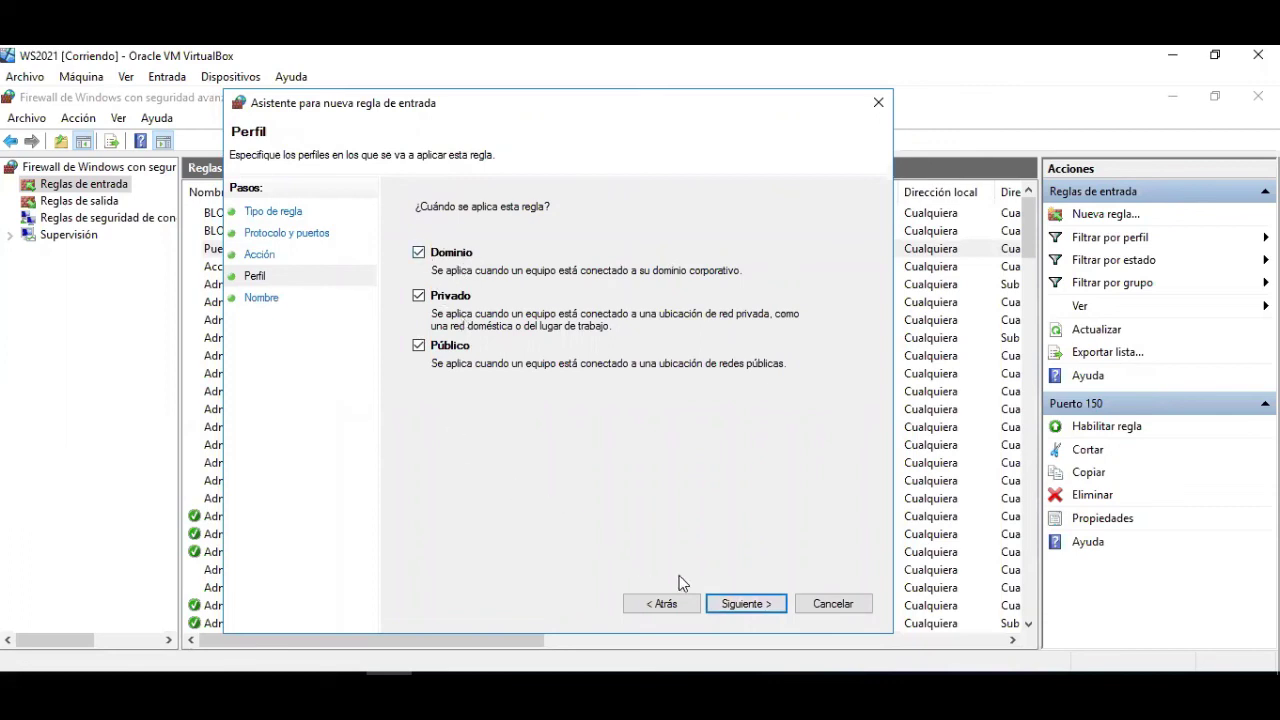
left_click(735, 605)
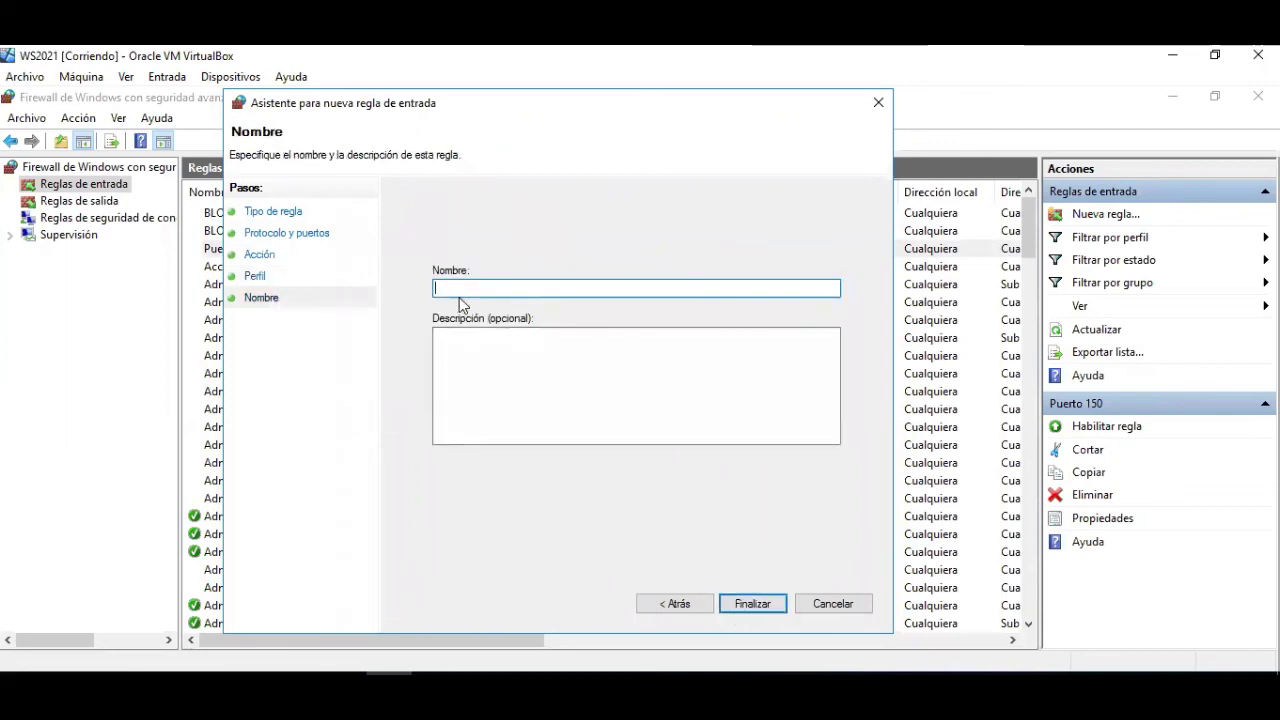
Name the rule "bloqueo del puerto 443", copy the same text into its description and finish creating it.
type("bloqueo del puer")
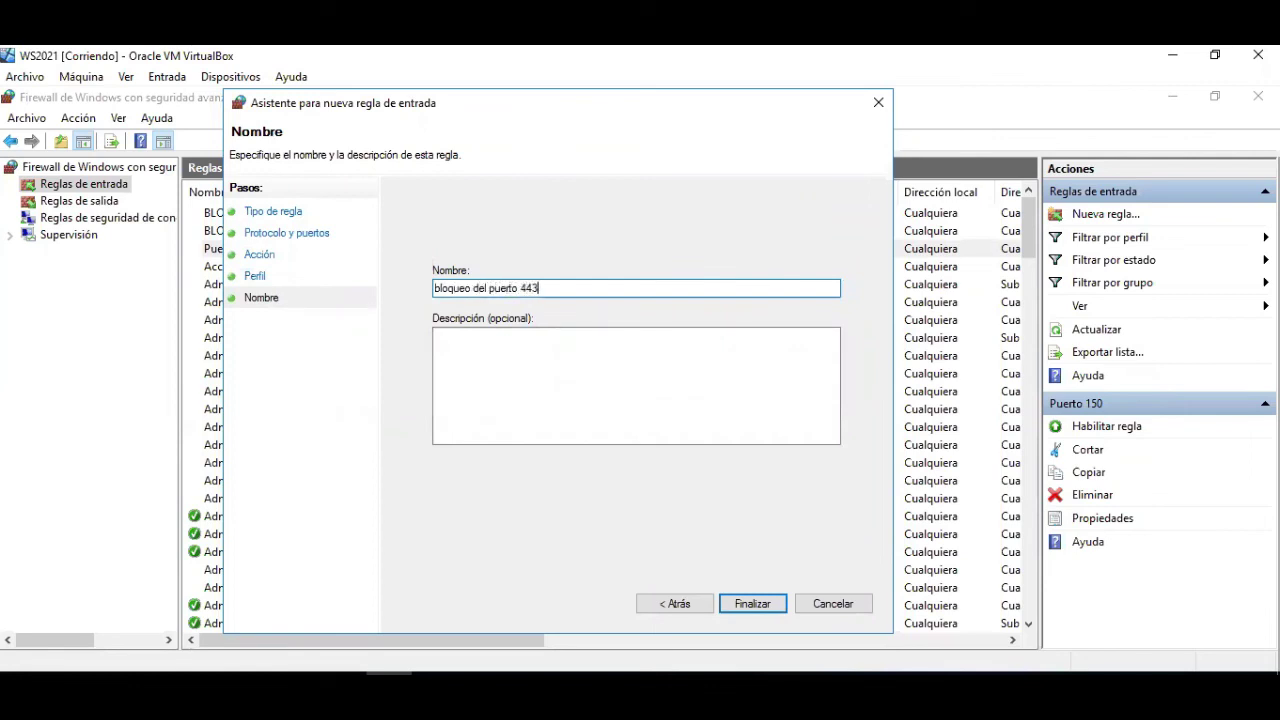
type("to 443")
left_click_drag(558, 288, 371, 271)
key("ctrl+c")
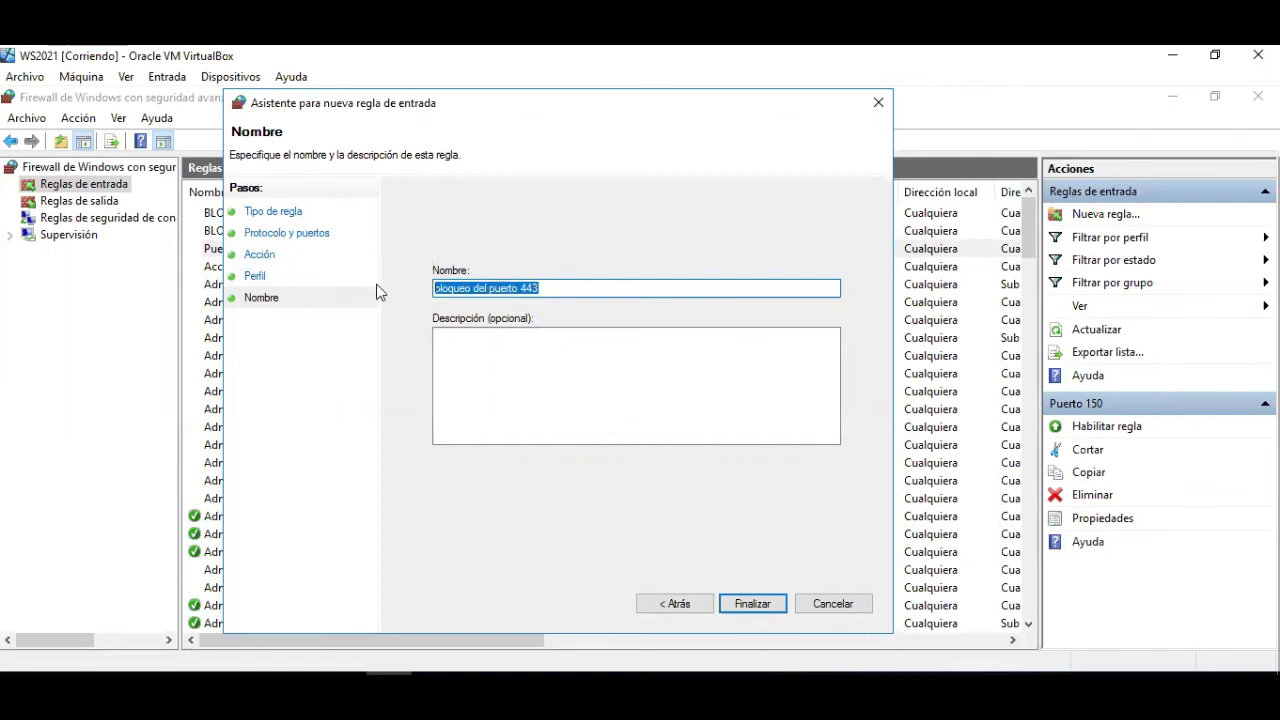
left_click(481, 387)
key("ctrl+v")
left_click(766, 610)
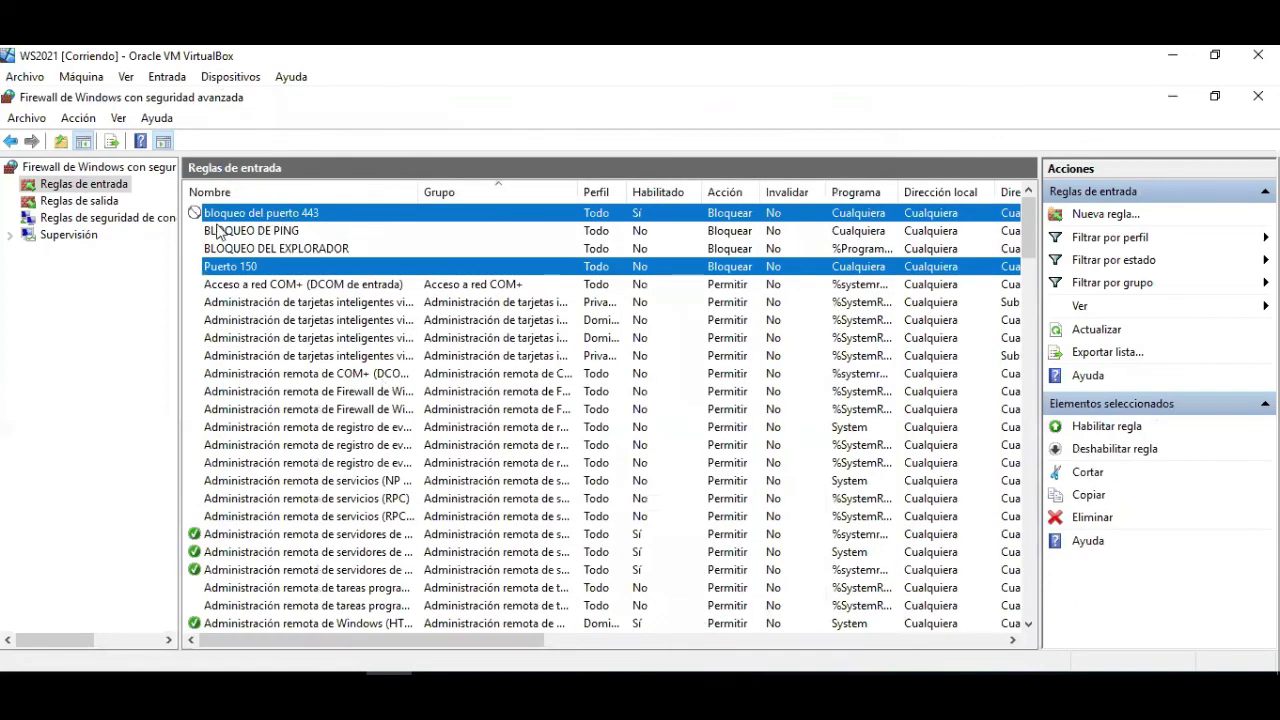
Enable the selected bloqueo del puerto 443 and Puerto 150 rules together, and disable both again.
right_click(240, 217)
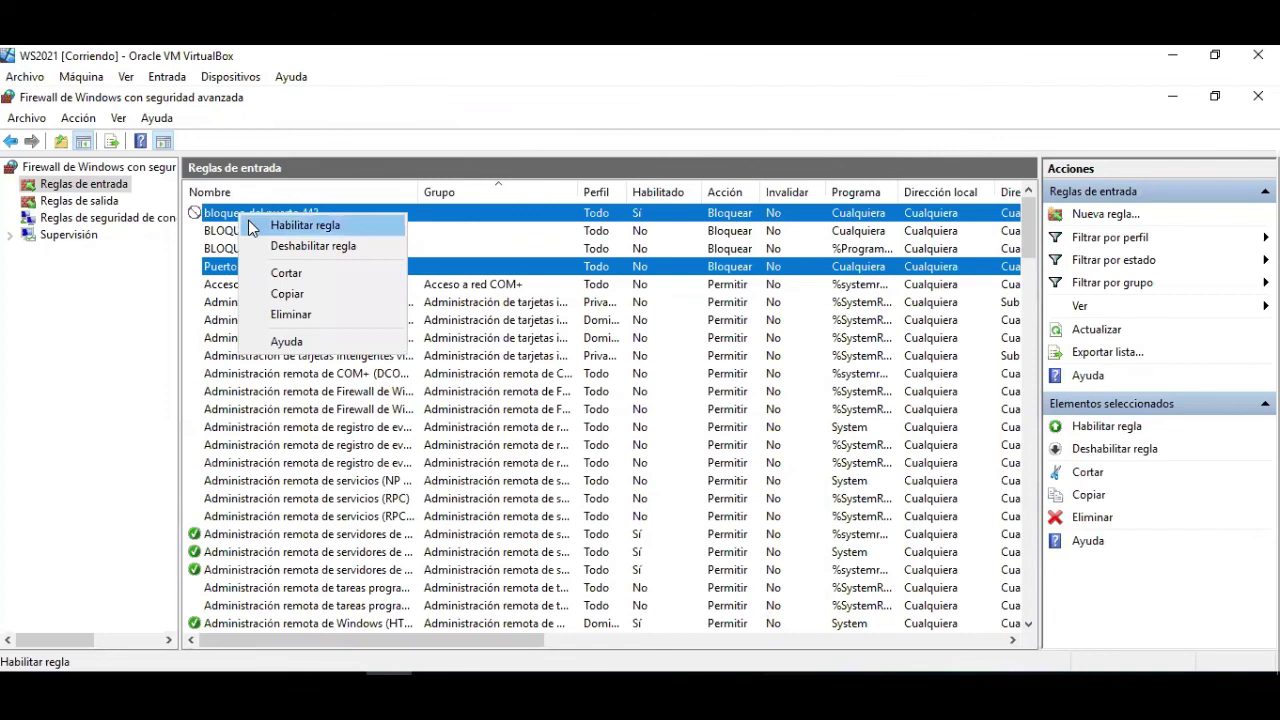
left_click(250, 228)
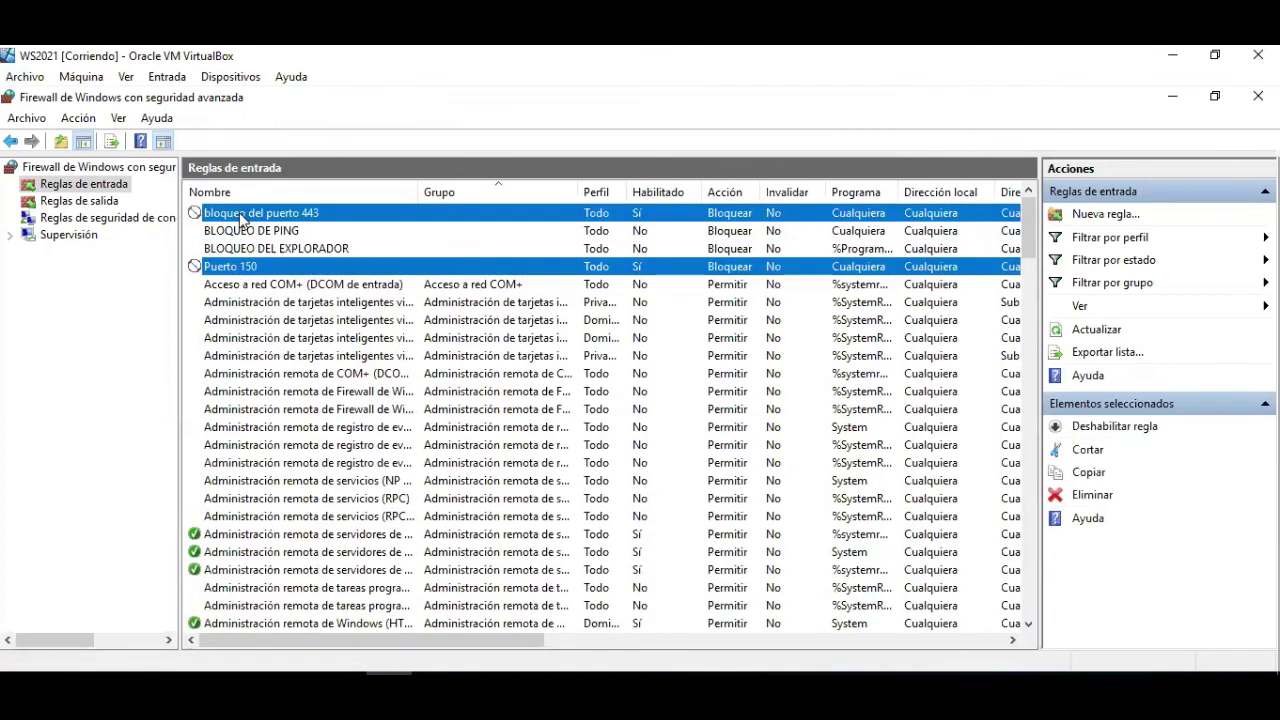
right_click(240, 218)
left_click(262, 226)
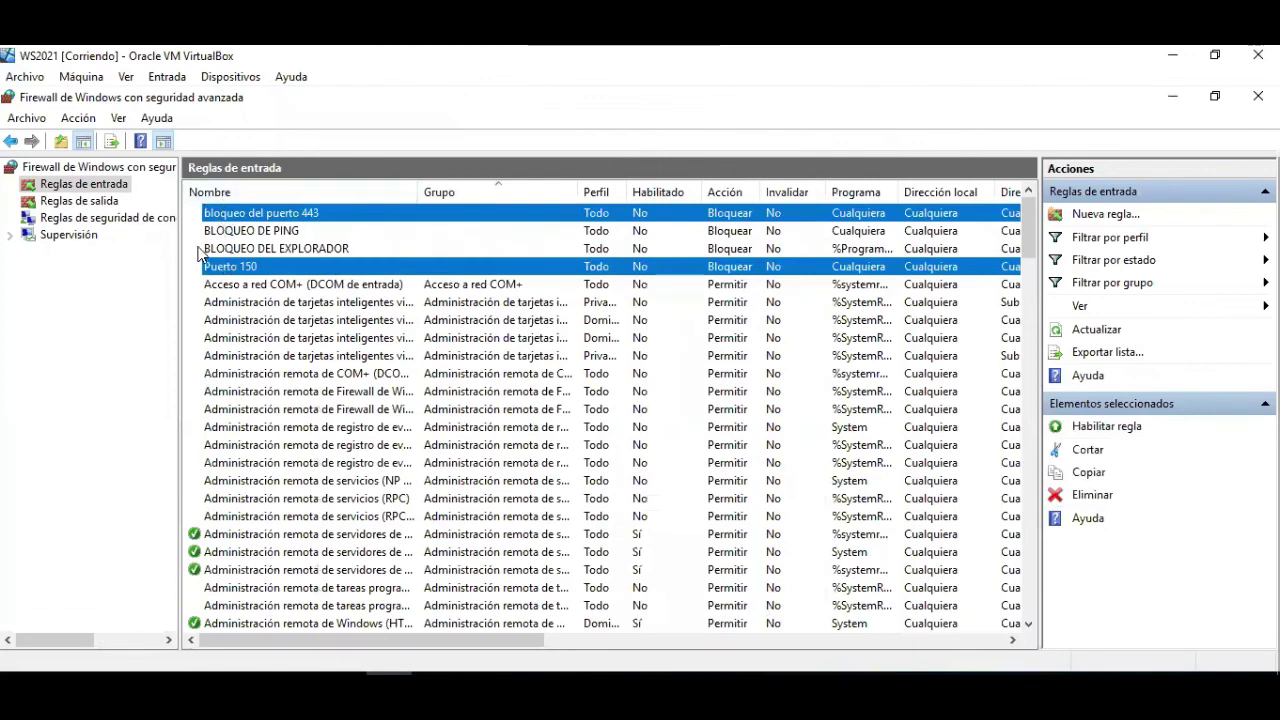
left_click(277, 285)
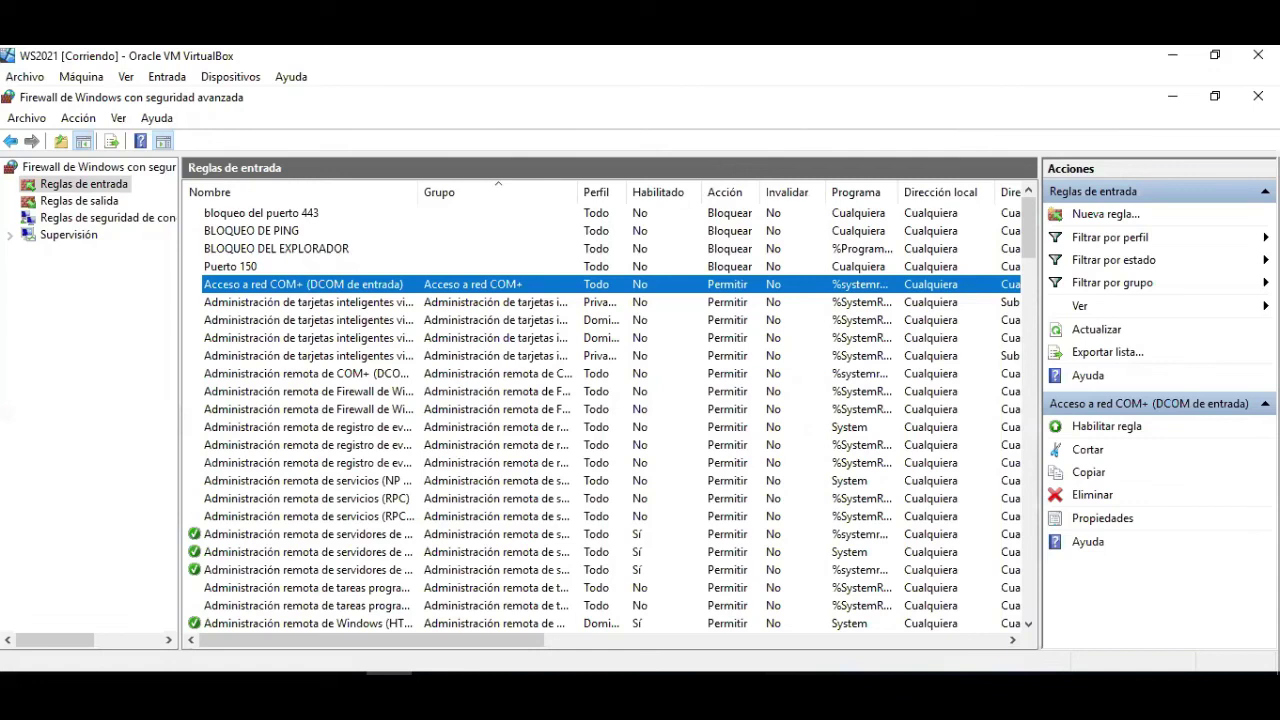
left_click(1081, 216)
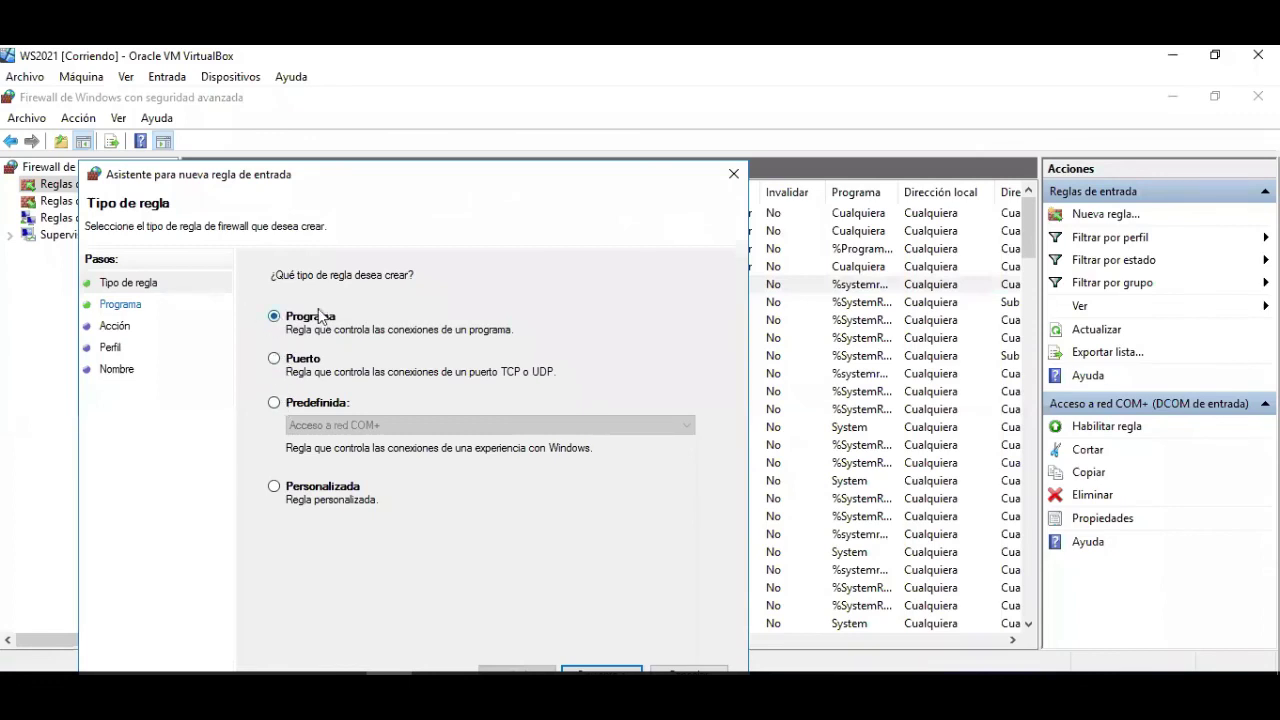
left_click_drag(514, 176, 604, 124)
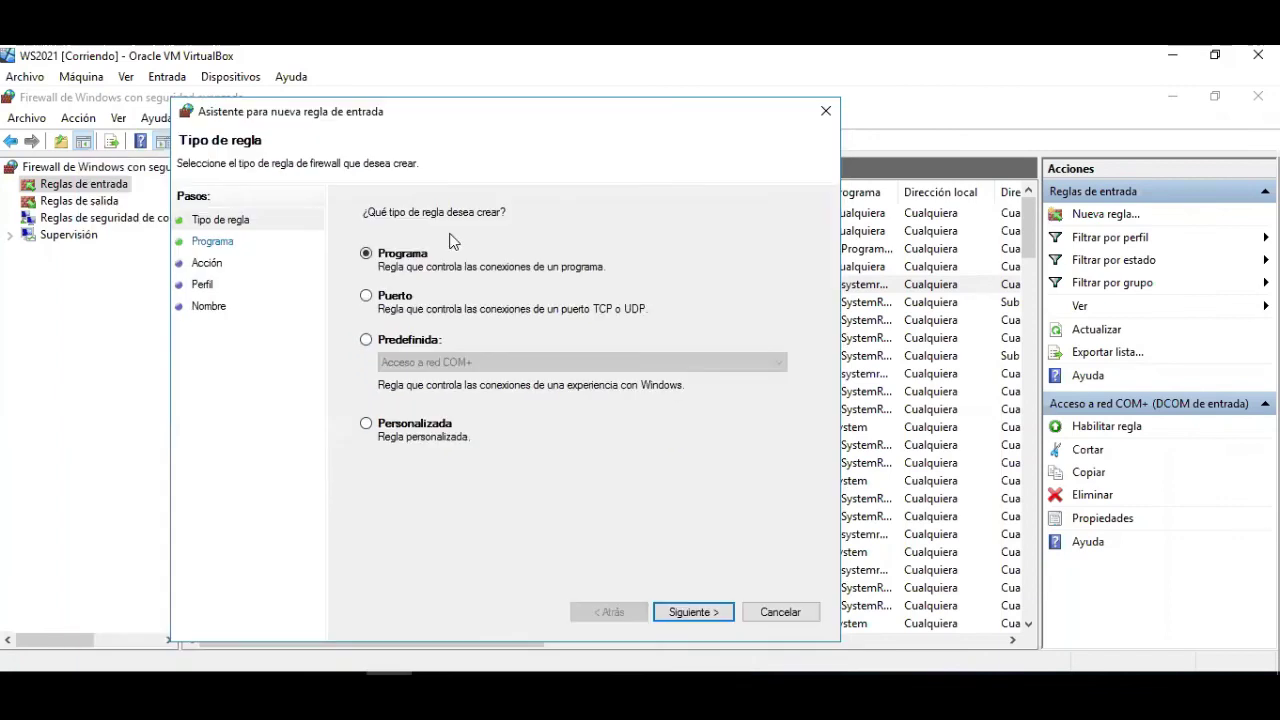
left_click(701, 612)
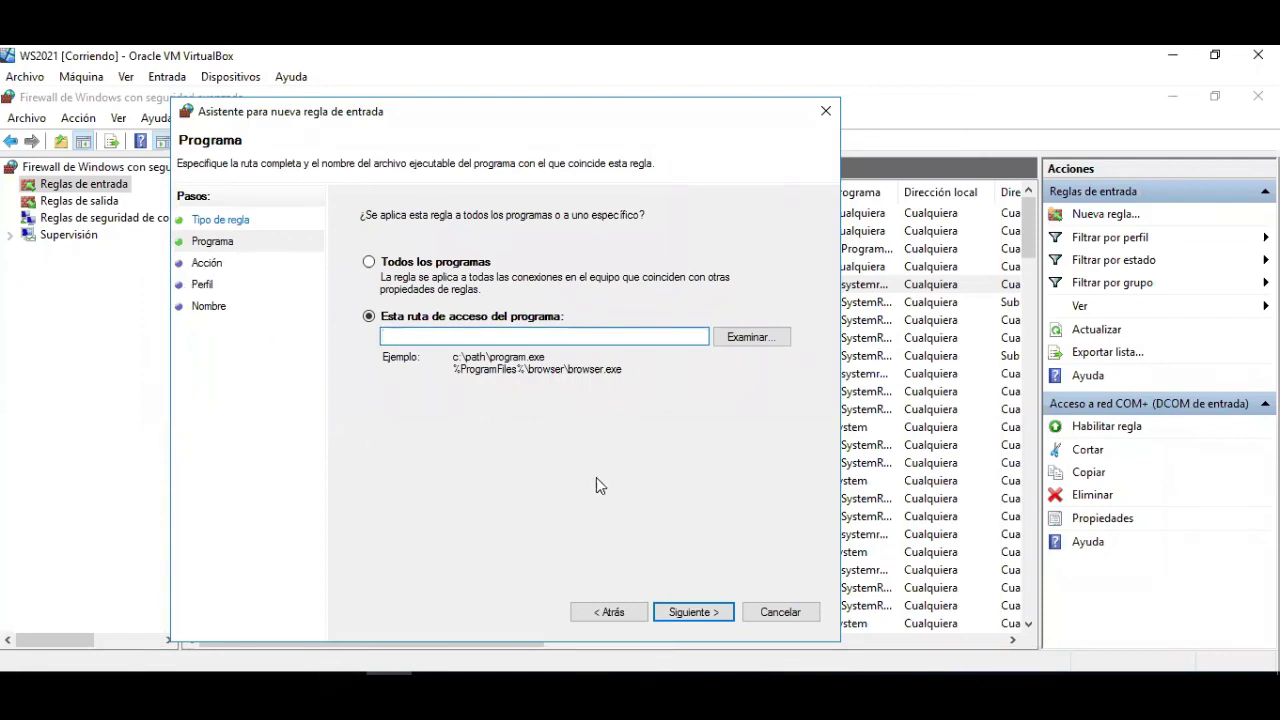
left_click(775, 611)
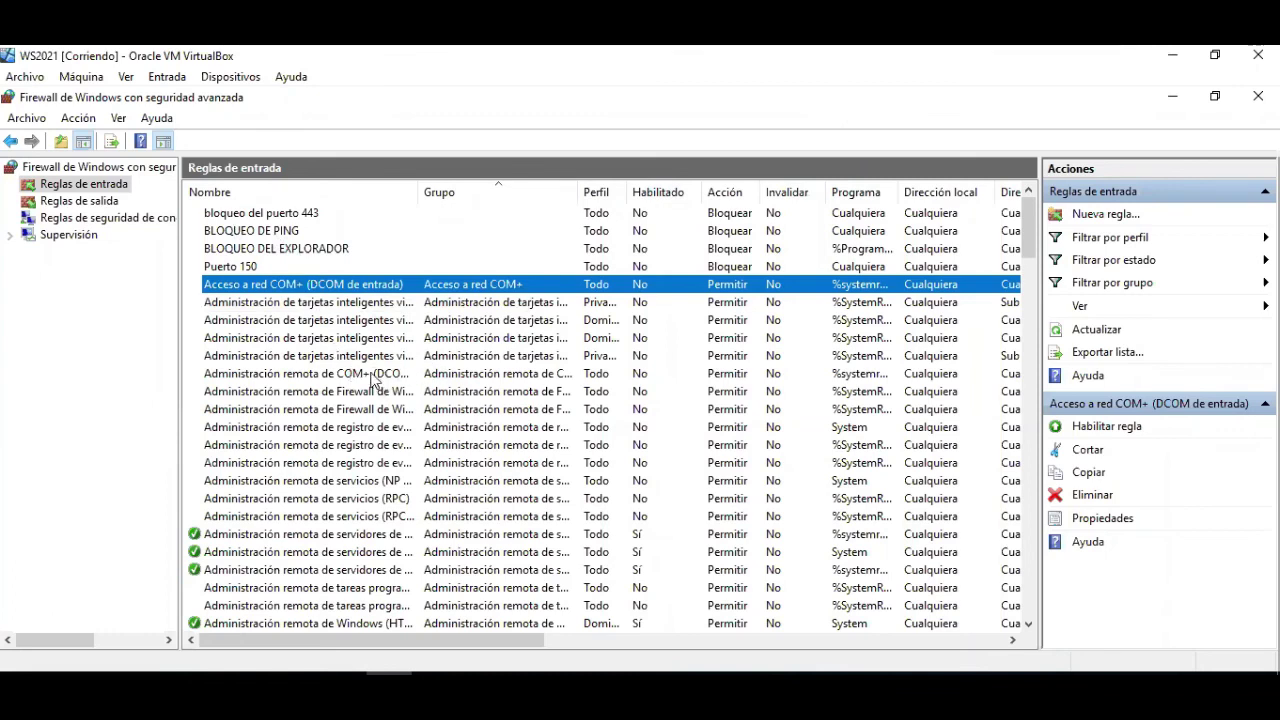
Duplicate the second domain-profile Administración de tarjetas inteligentes rule in the inbound rules list and select the Administración remota de COM+ rule.
left_click(248, 304)
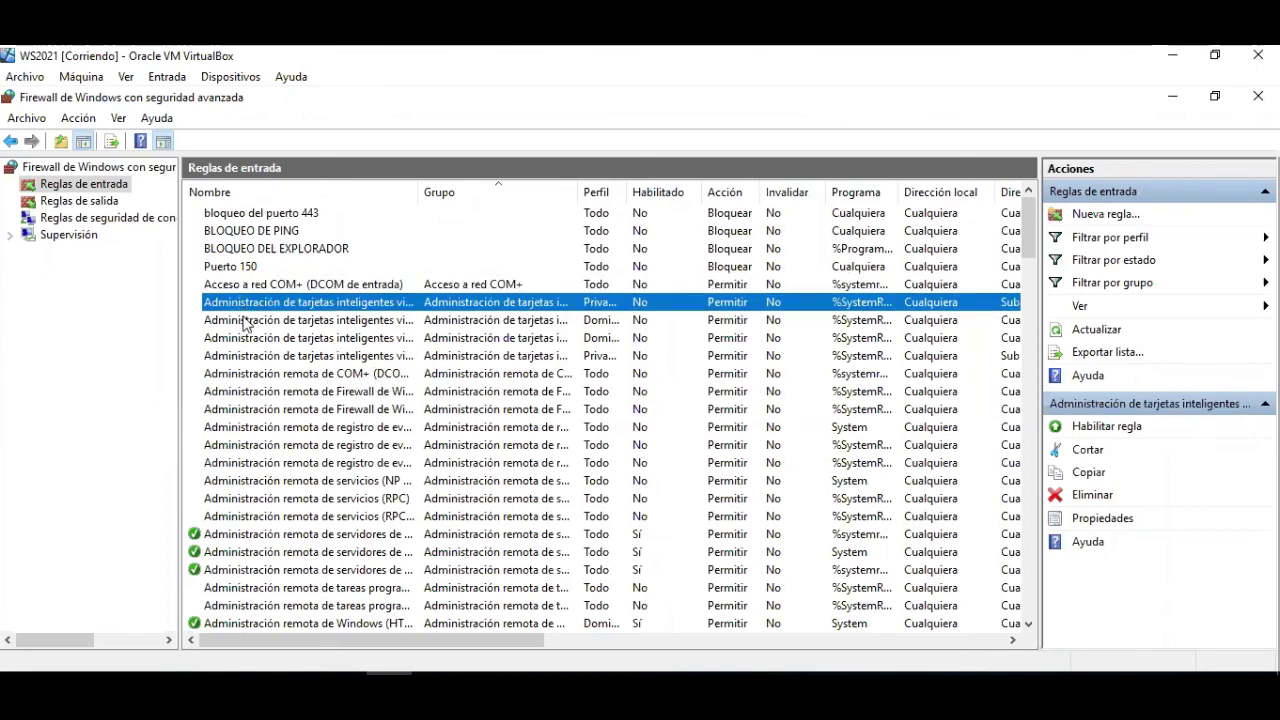
left_click(251, 321)
left_click_drag(251, 339, 252, 346)
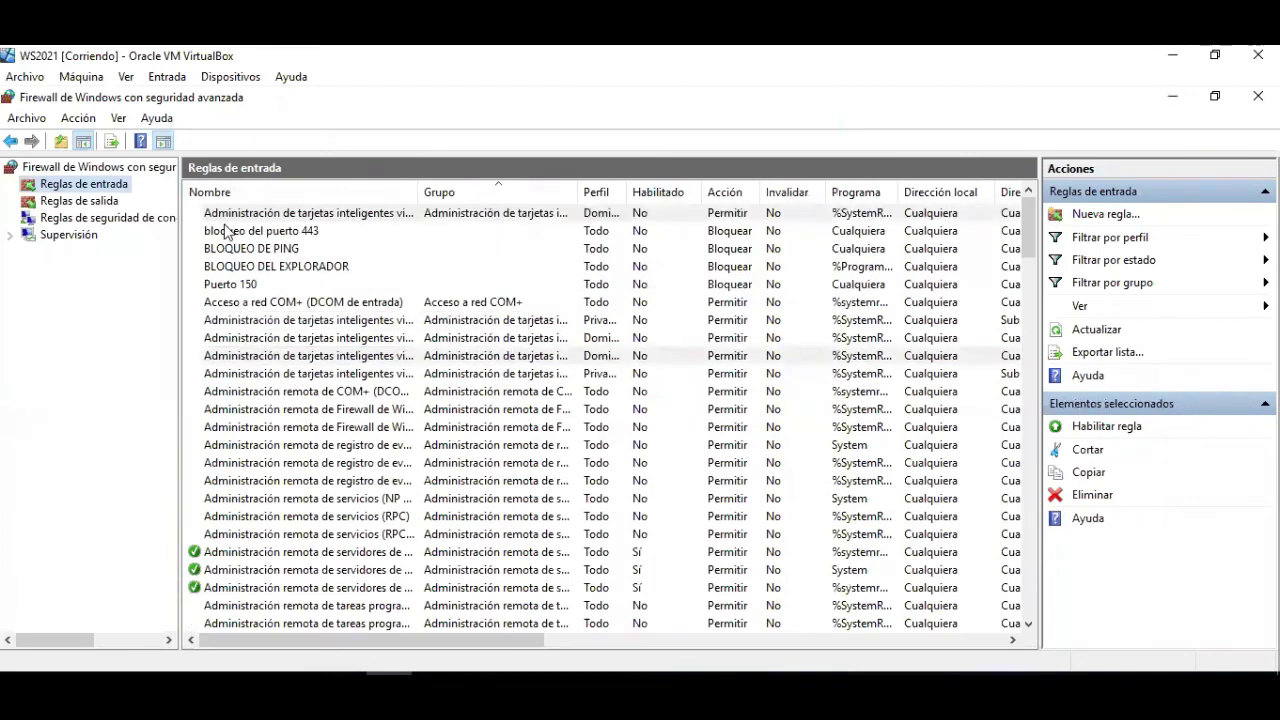
left_click(251, 396)
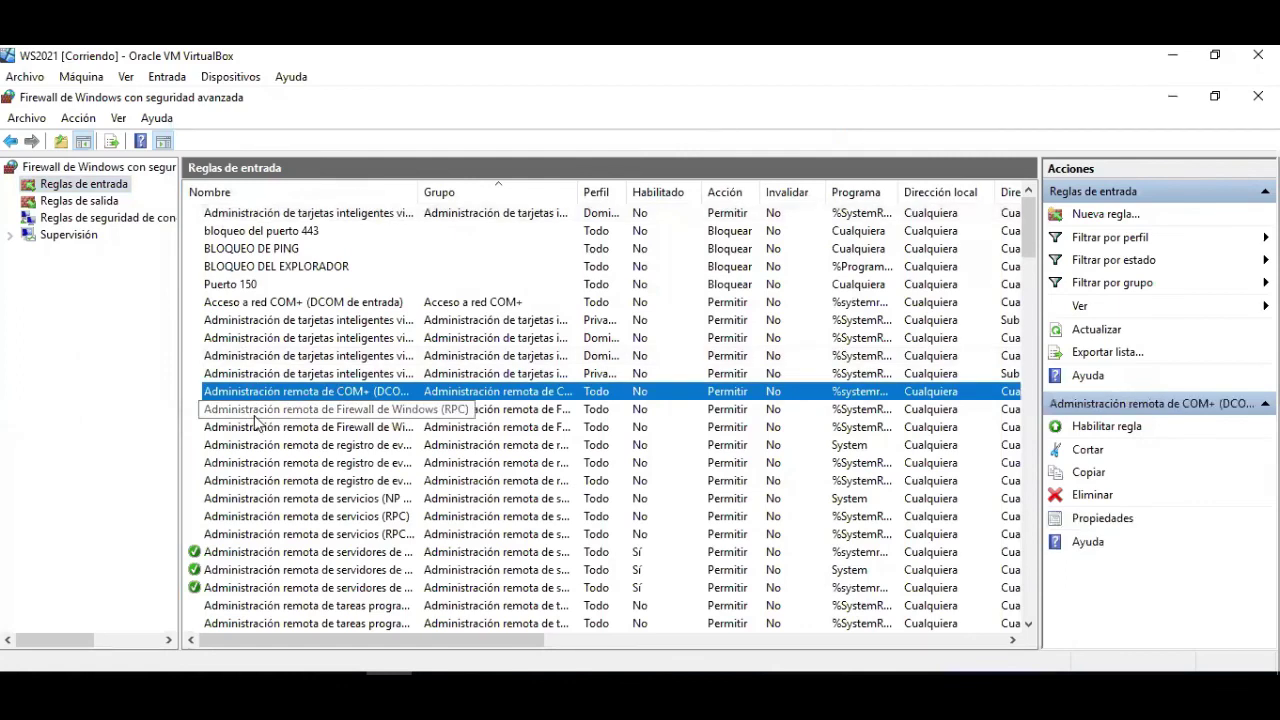